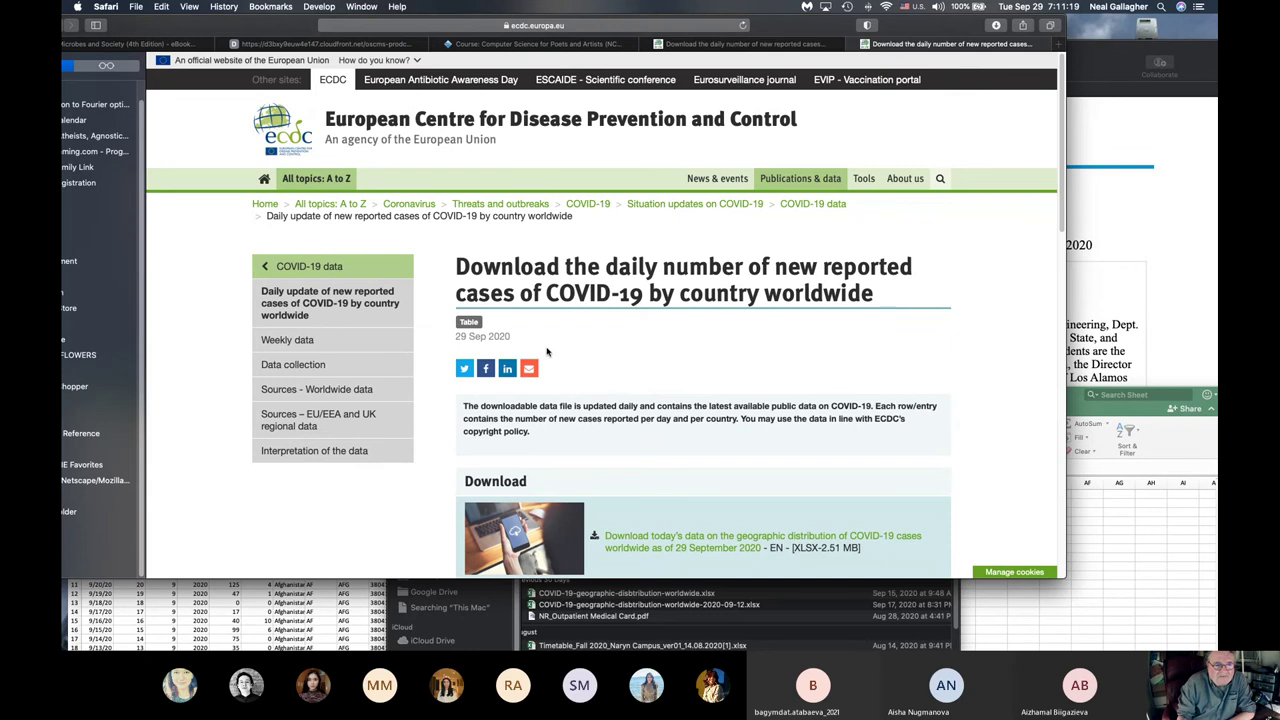
- Switch to the COVID-19 worldwide data workbook dated 2020-09-29 in Excel and widen columns B through L to show their headers
scroll(547, 353, "down", 2)
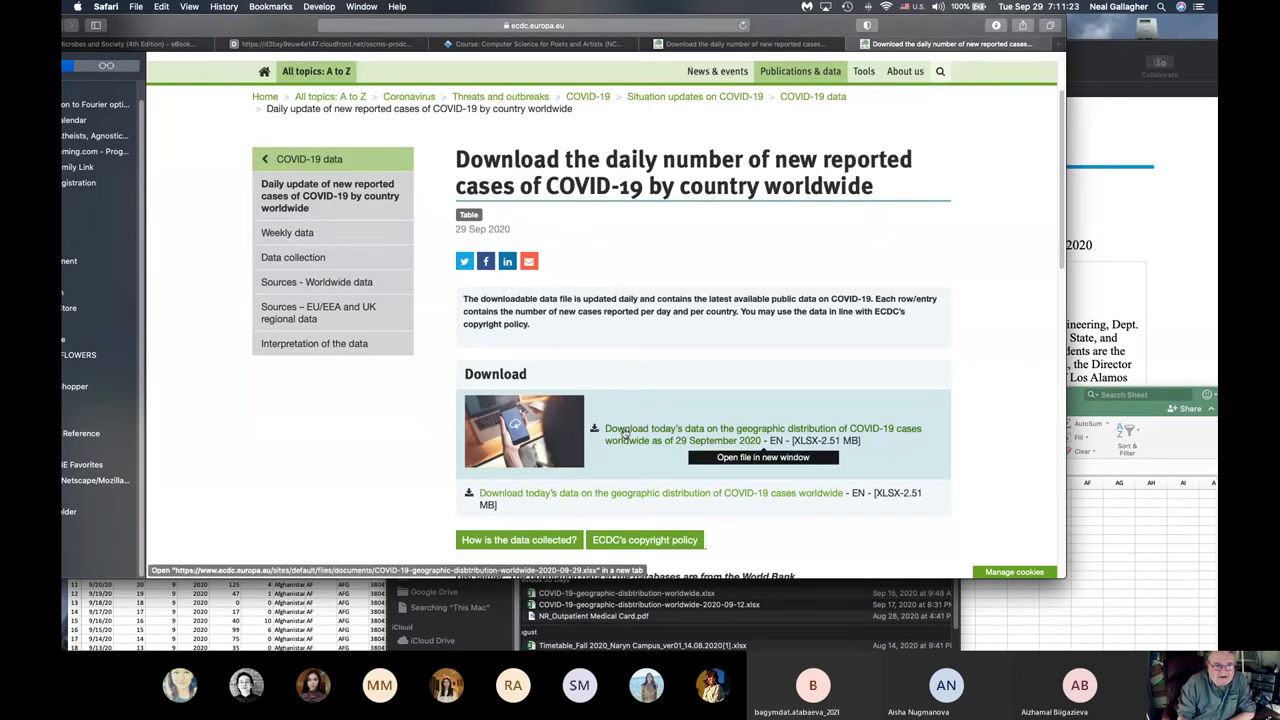
left_click(1070, 405)
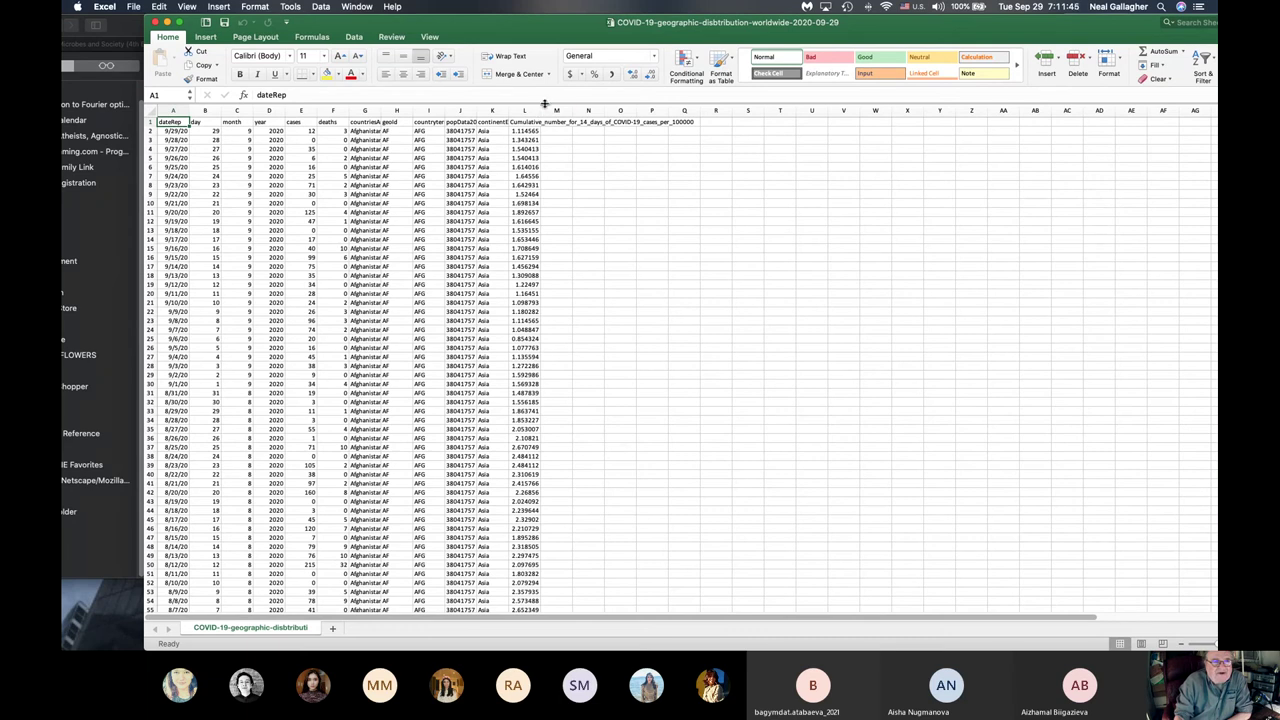
left_click_drag(541, 110, 603, 110)
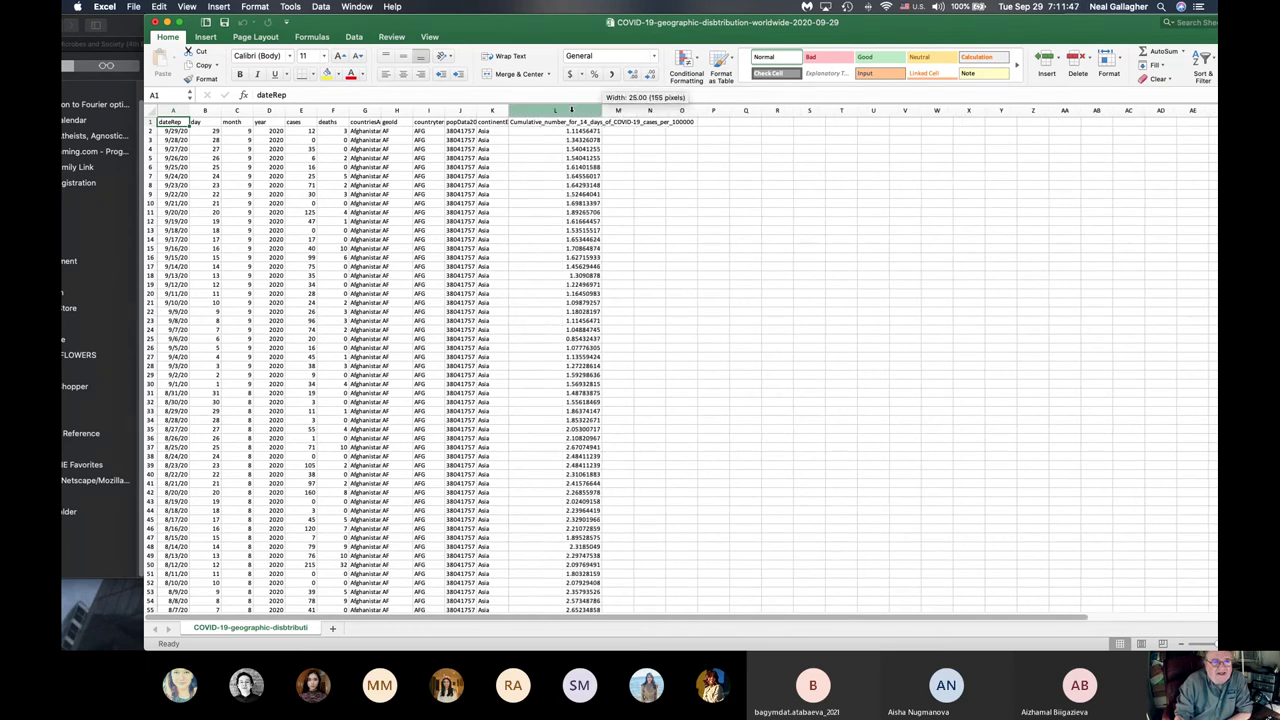
mouse_move(506, 110)
left_mouse_down()
mouse_move(548, 110)
mouse_move(525, 110)
left_mouse_up()
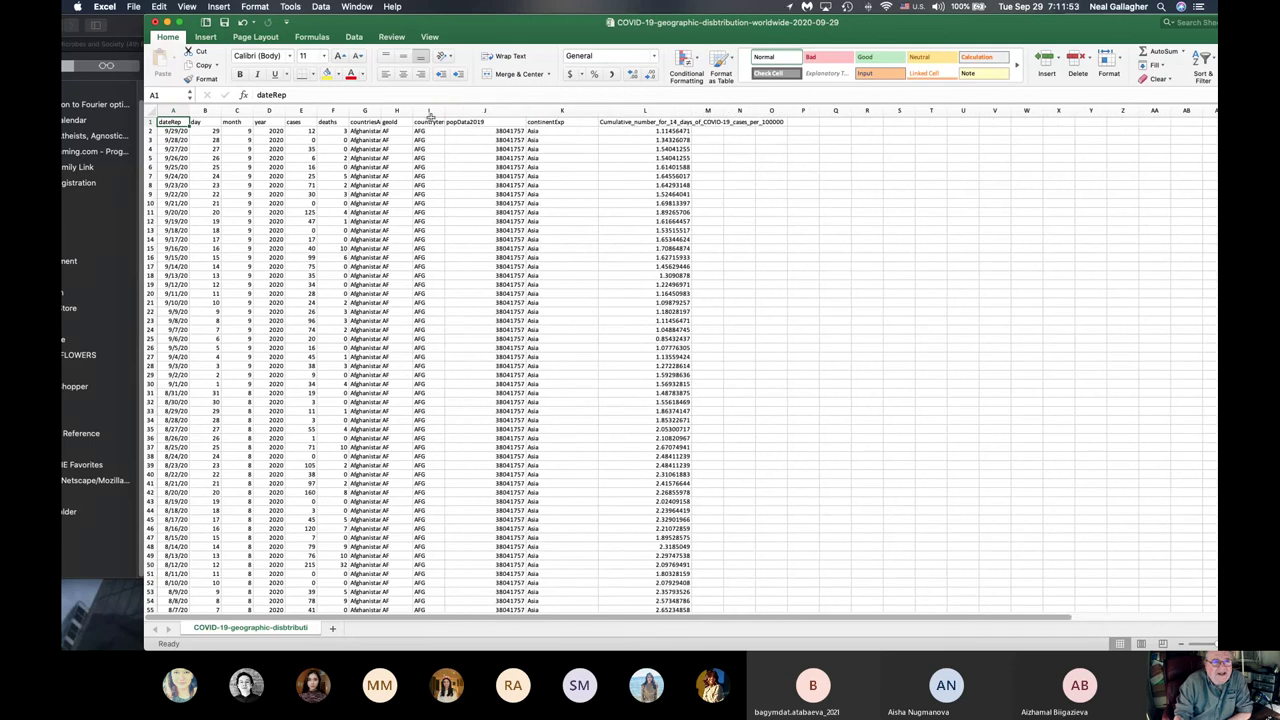
mouse_move(445, 110)
left_mouse_down()
mouse_move(476, 110)
mouse_move(444, 110)
left_mouse_up()
left_click_drag(349, 110, 253, 110)
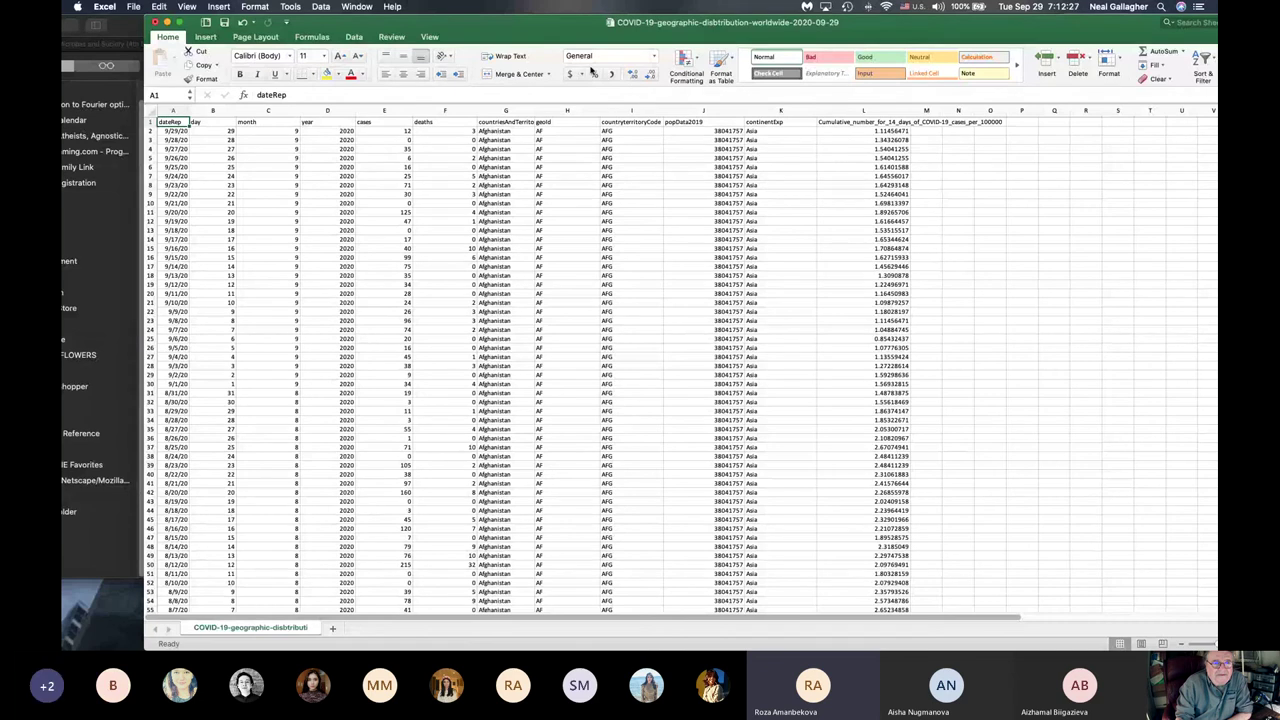
mouse_move(508, 28)
left_mouse_down()
mouse_move(631, 28)
mouse_move(650, 273)
mouse_move(495, 25)
left_mouse_up()
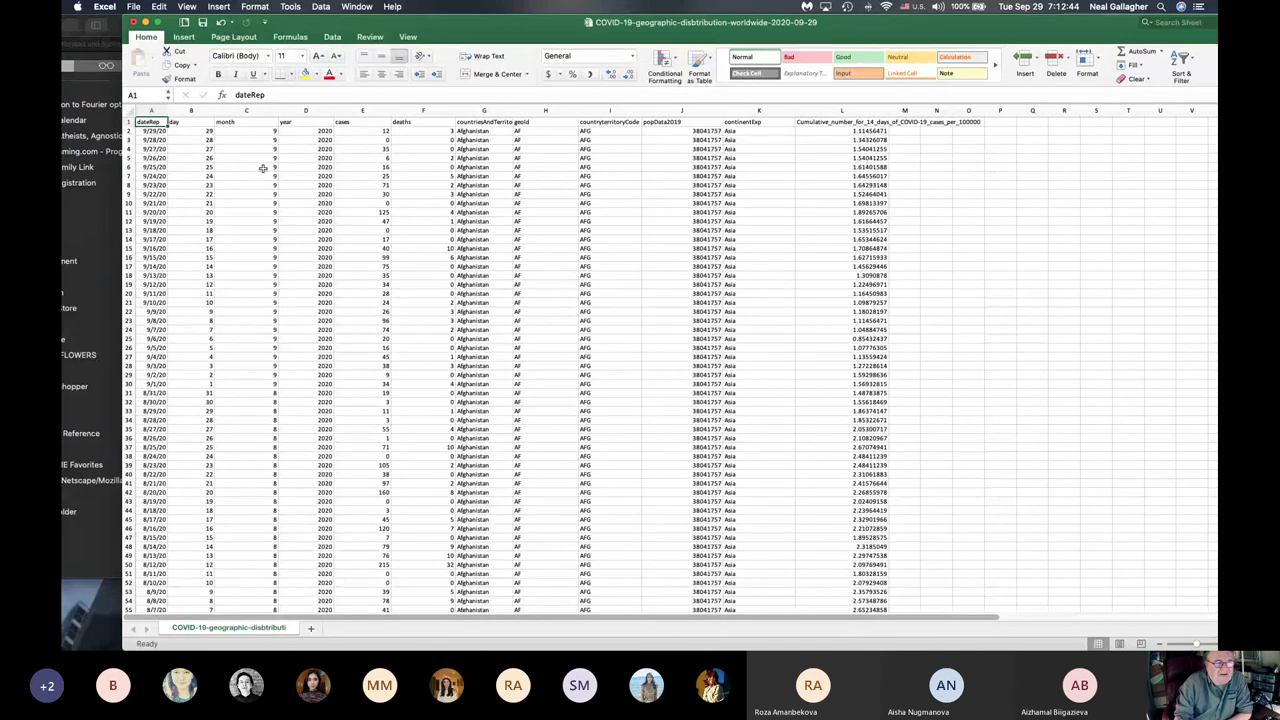
left_click(262, 168)
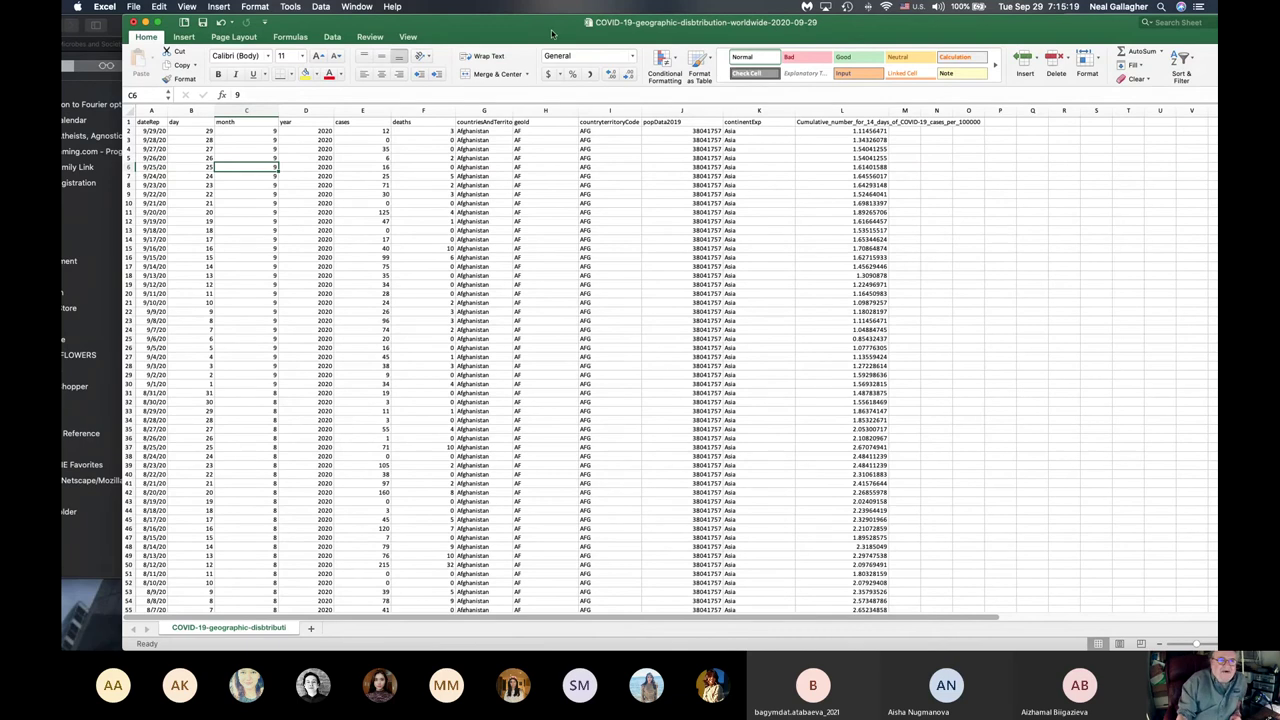
left_click_drag(551, 34, 496, 34)
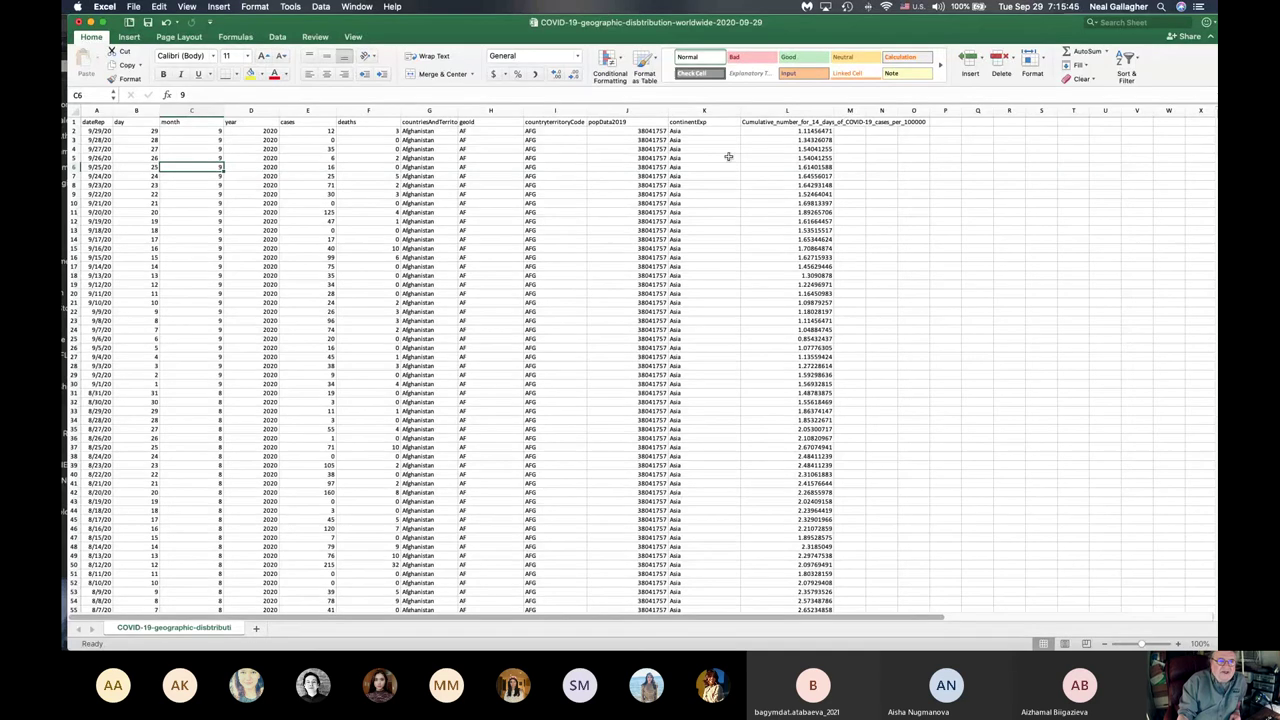
left_click_drag(473, 26, 513, 26)
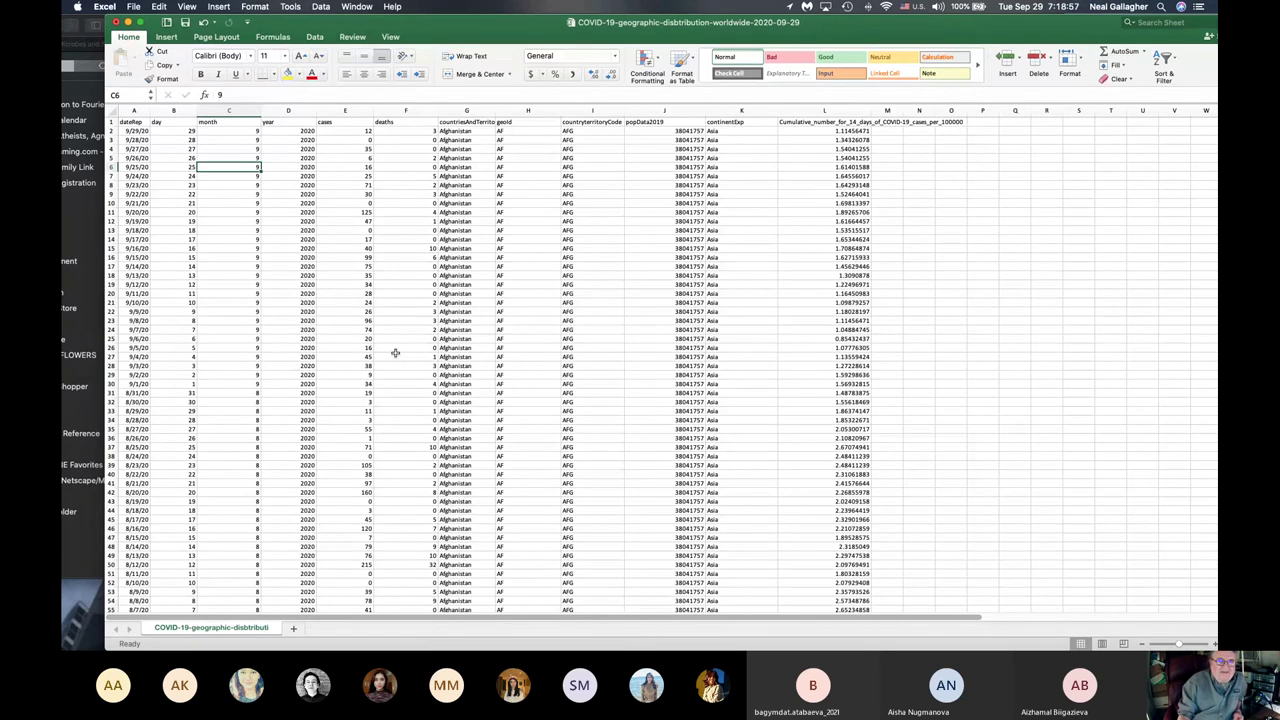
left_click_drag(478, 22, 425, 28)
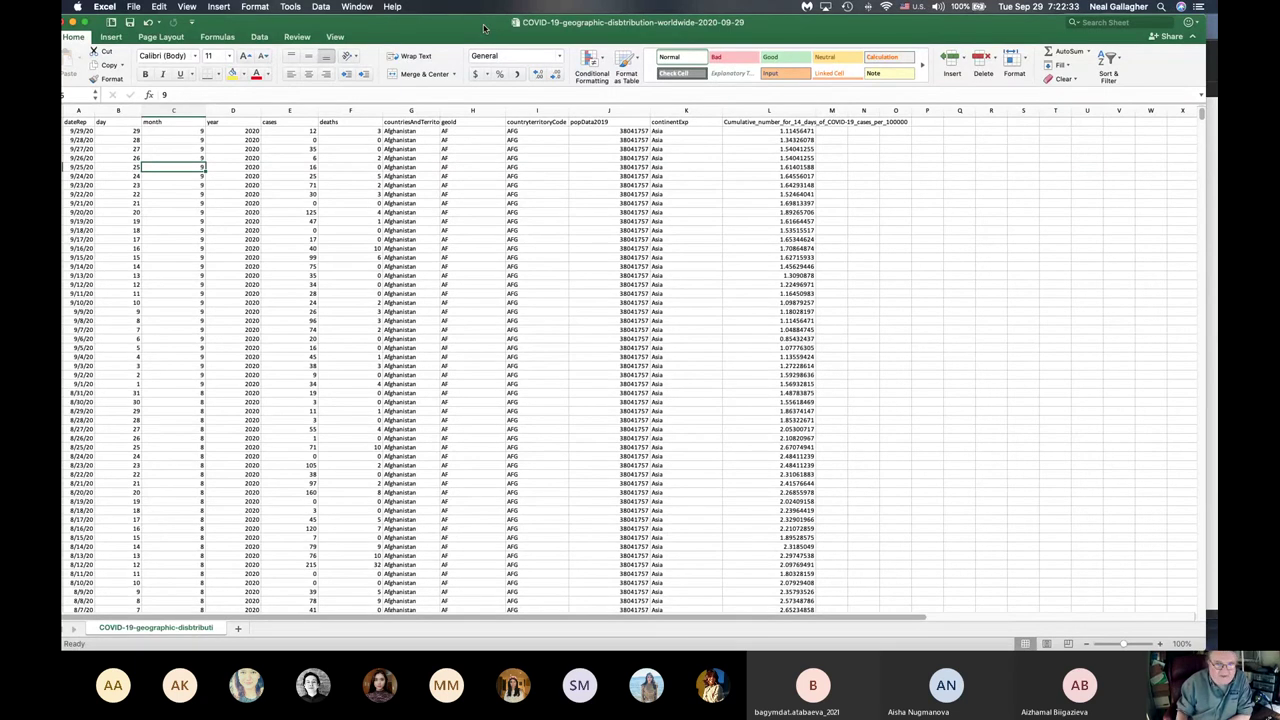
left_click_drag(483, 27, 466, 19)
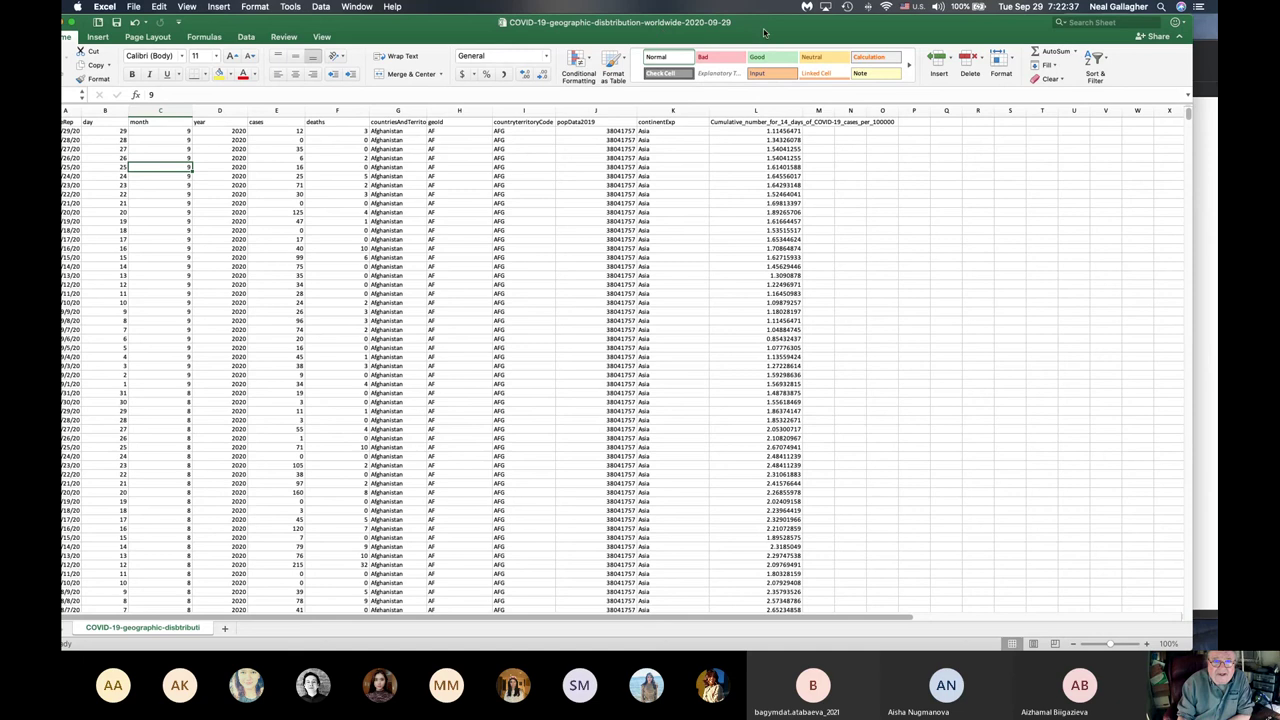
left_click_drag(766, 34, 744, 35)
left_click_drag(429, 40, 421, 44)
double_click(421, 44)
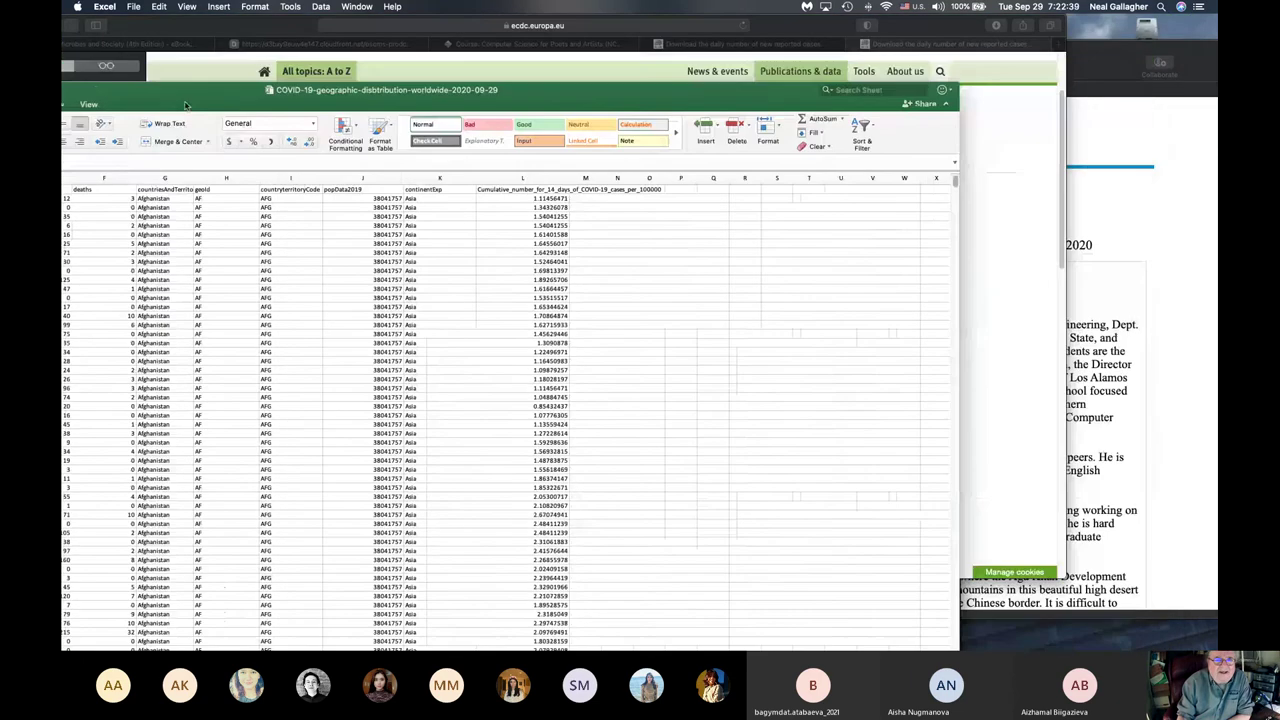
double_click(358, 97)
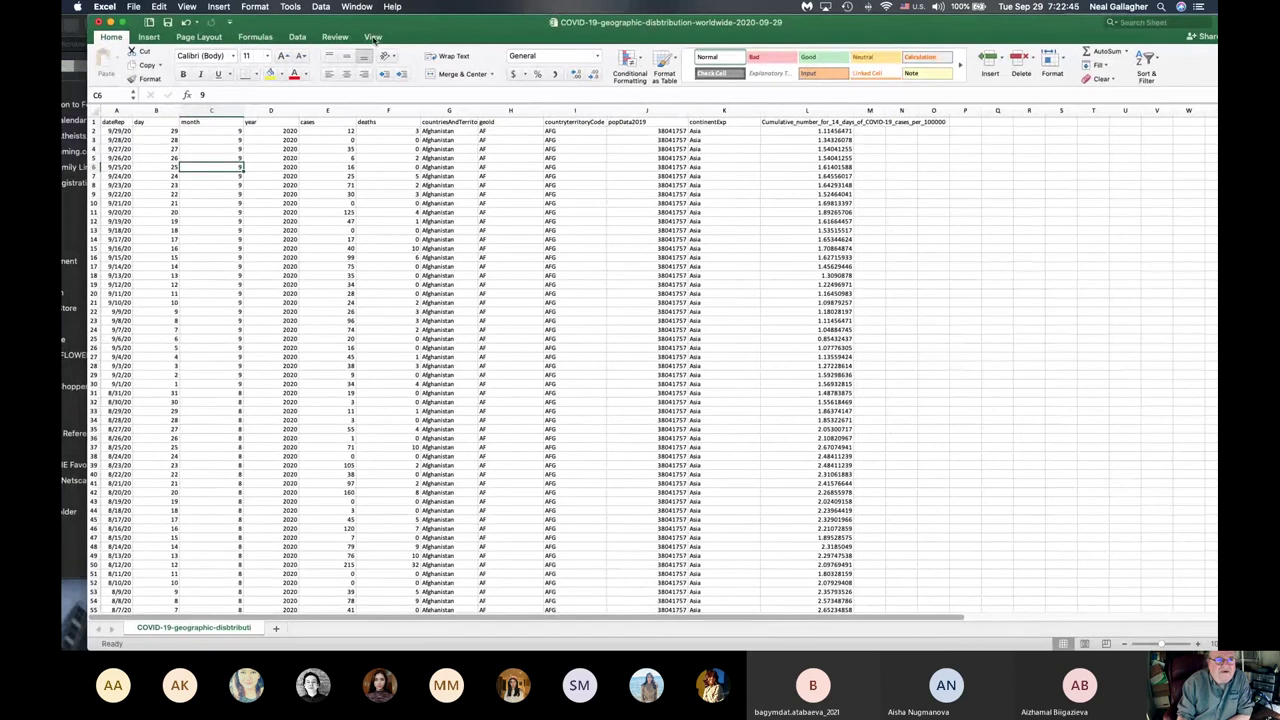
- Set the worksheet zoom to 200%
left_click(373, 37)
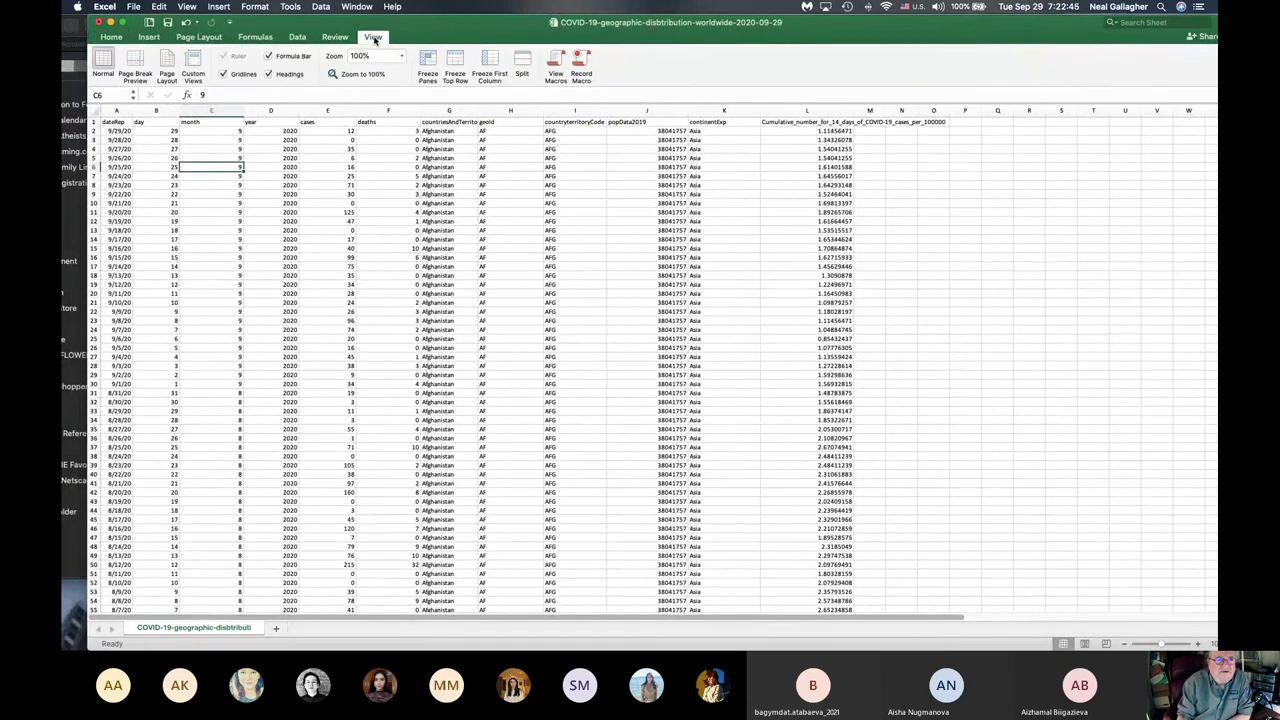
left_click(401, 56)
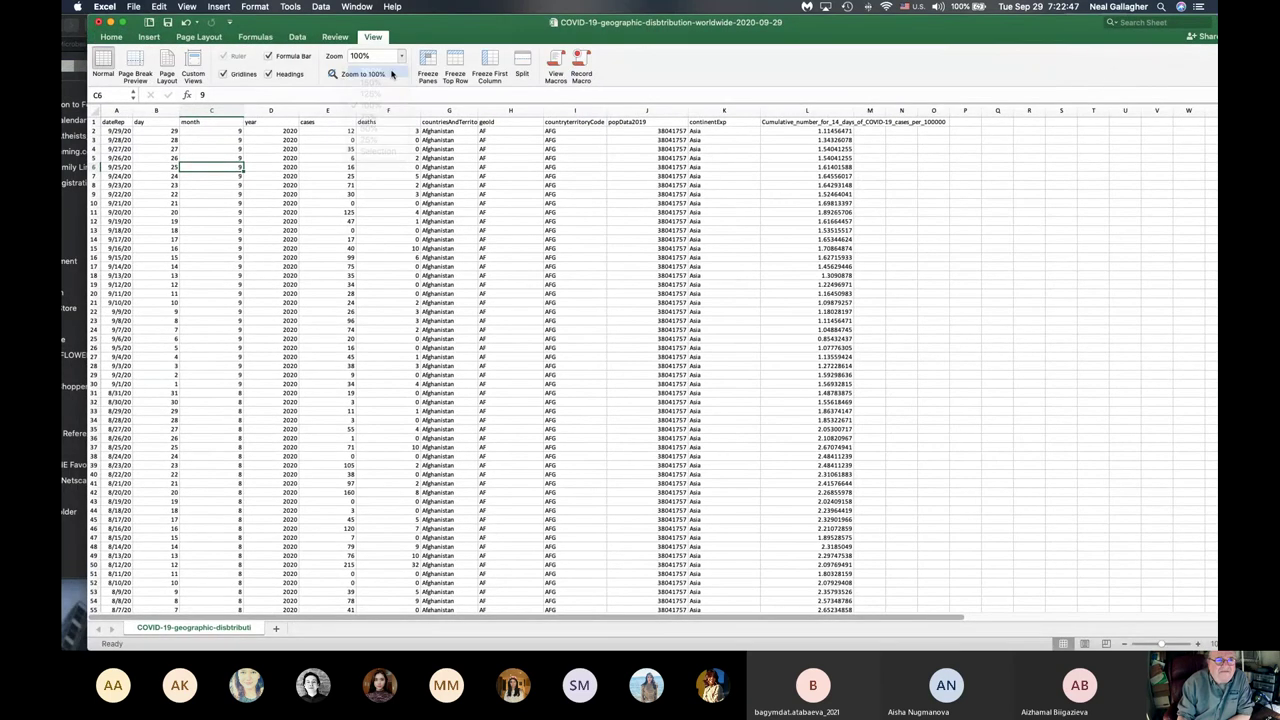
left_click(371, 71)
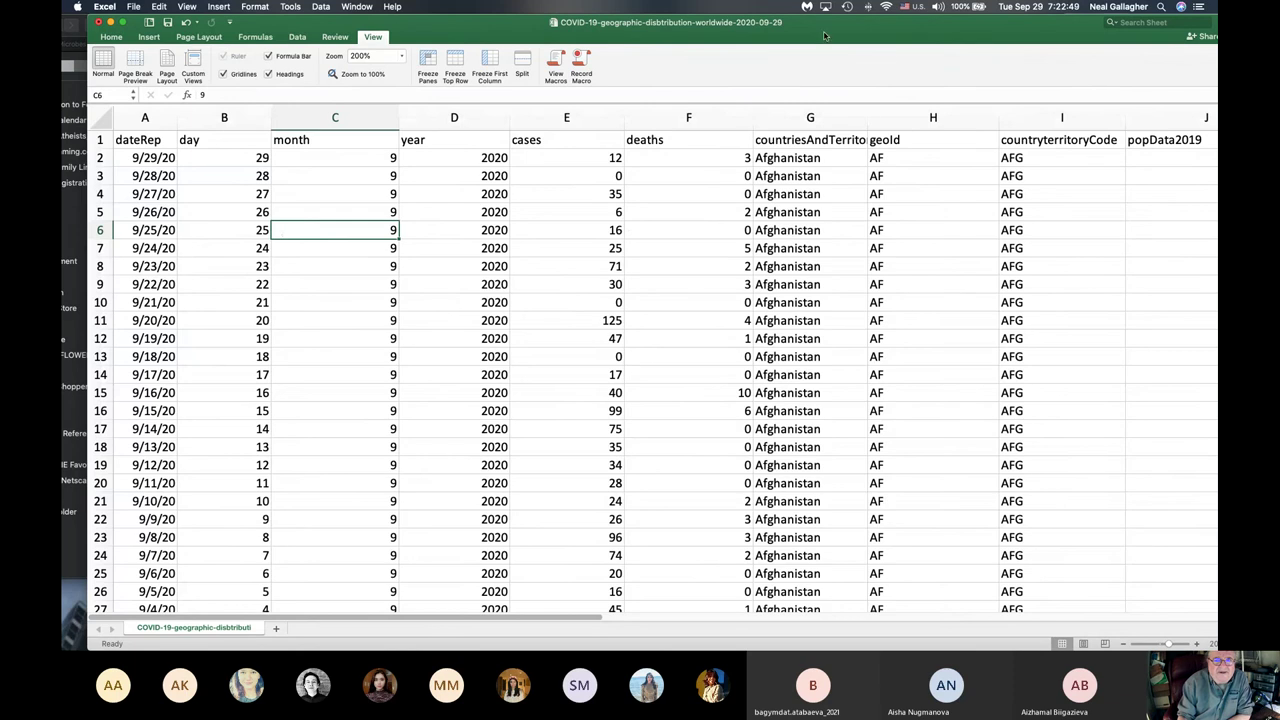
- Reposition the workbook window to expose the sheet search and search the sheet for "sweden"
left_click_drag(845, 24, 628, 24)
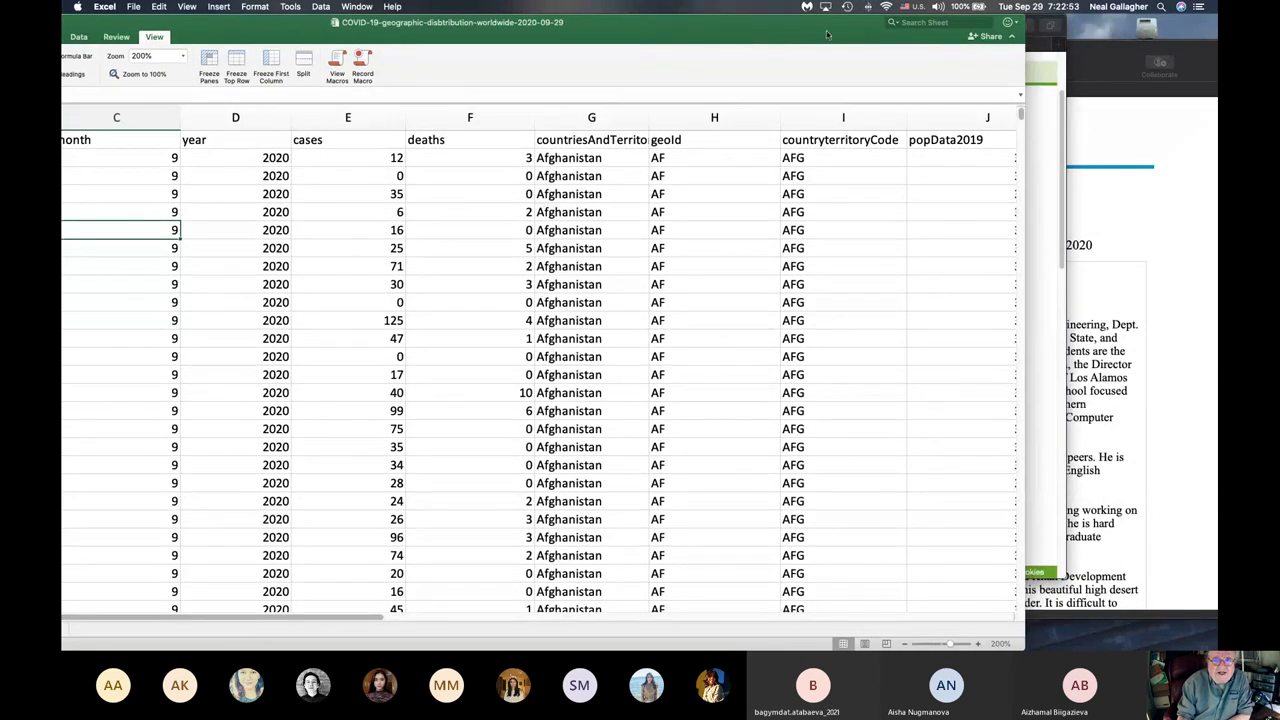
left_click_drag(820, 36, 1017, 10)
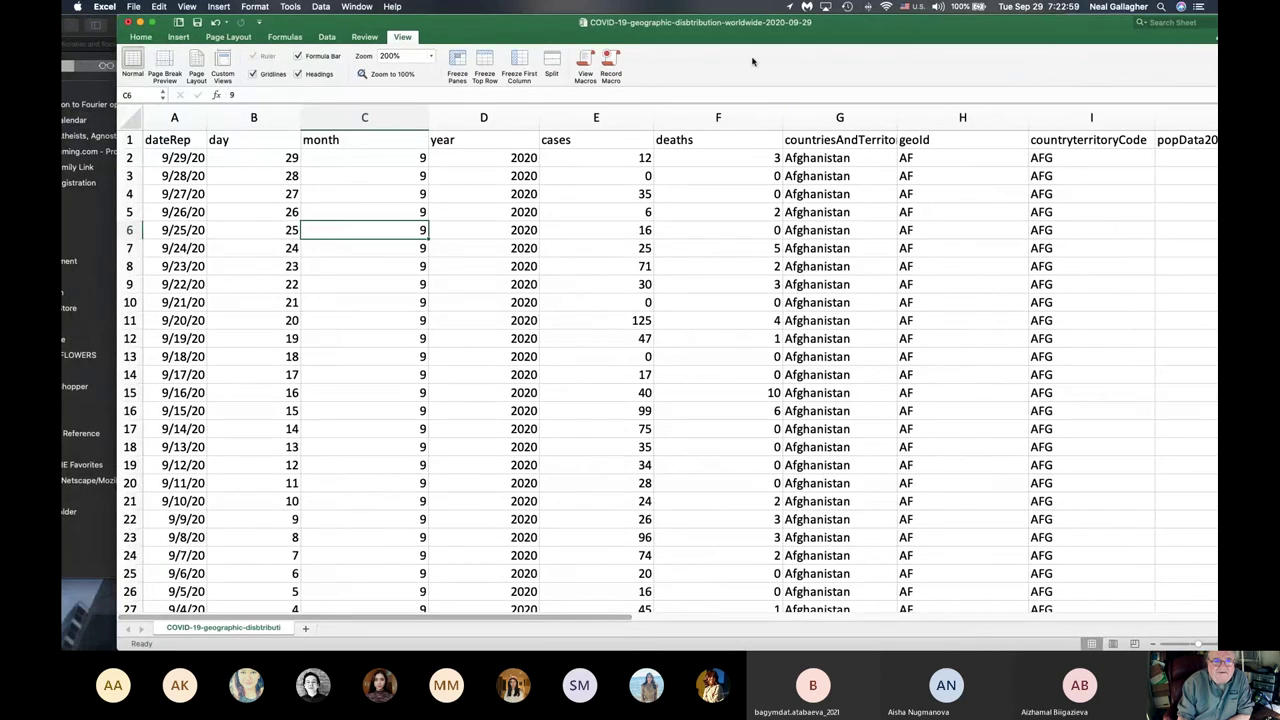
left_click_drag(826, 24, 715, 22)
left_click(1045, 22)
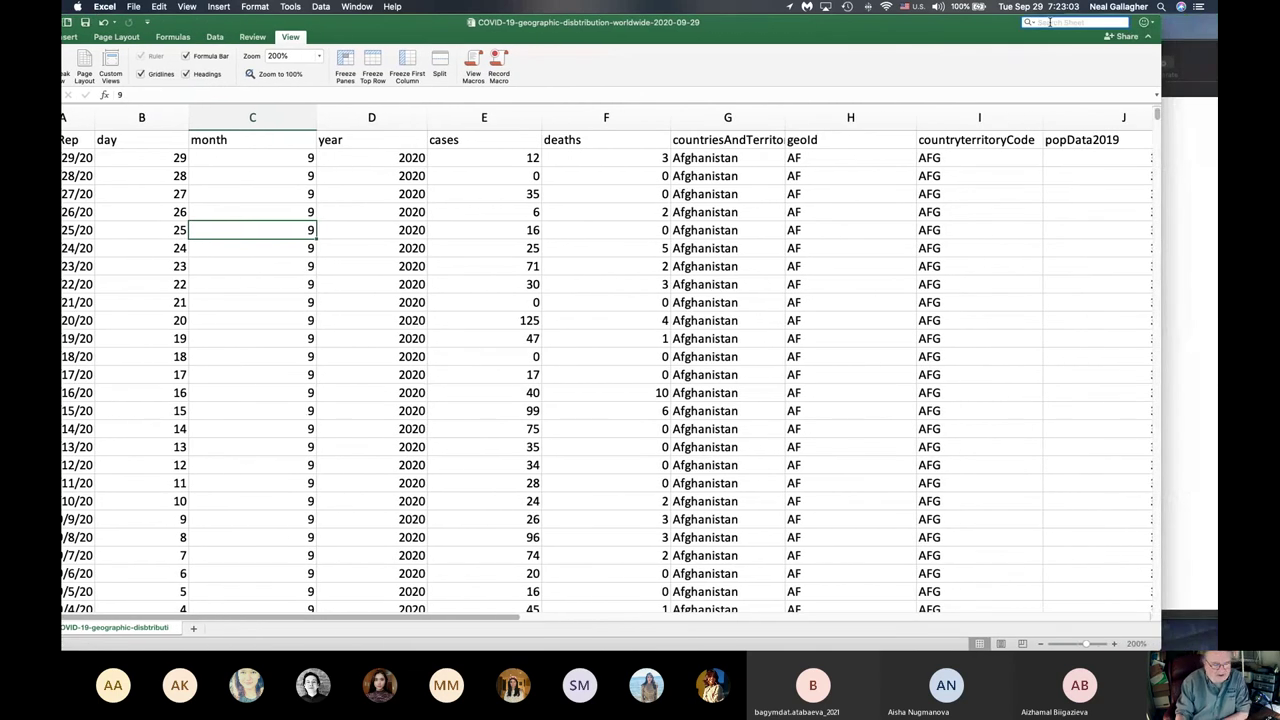
type("swede")
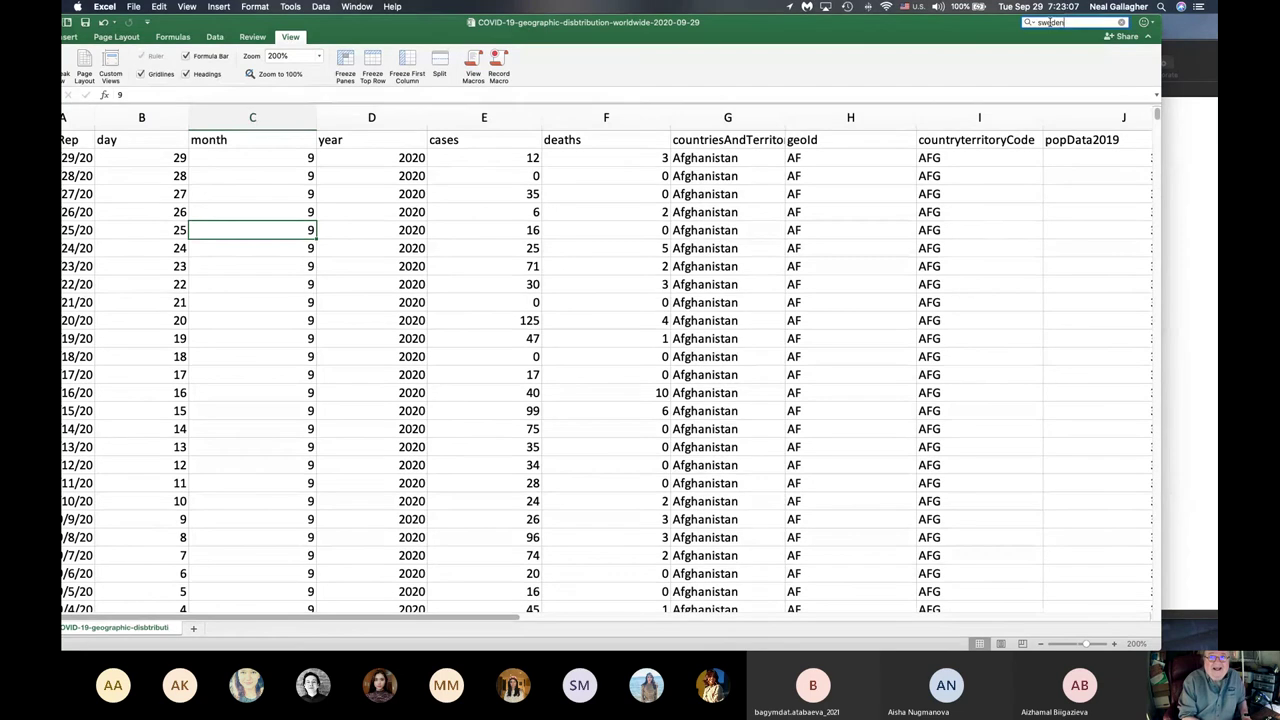
type("n")
key("Return")
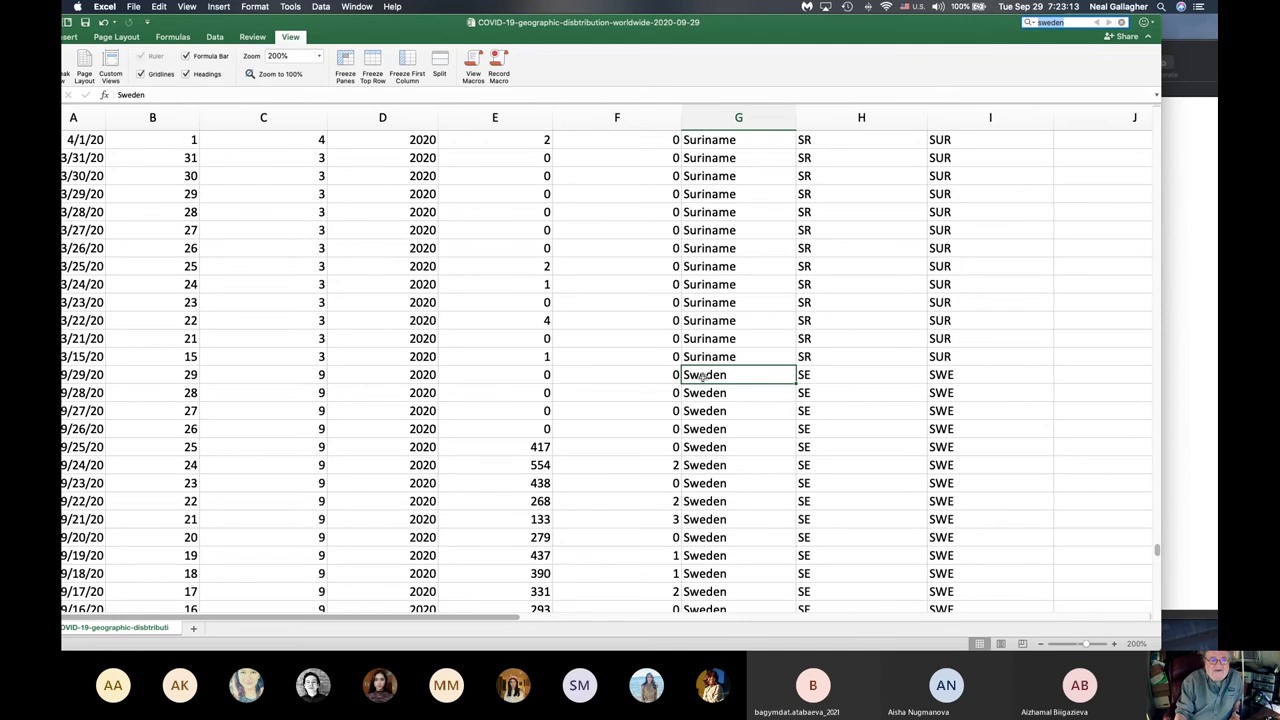
- Examine the rows where Suriname ends and Sweden begins, and select Sweden's first 2019 population value in column J
left_click(1084, 358)
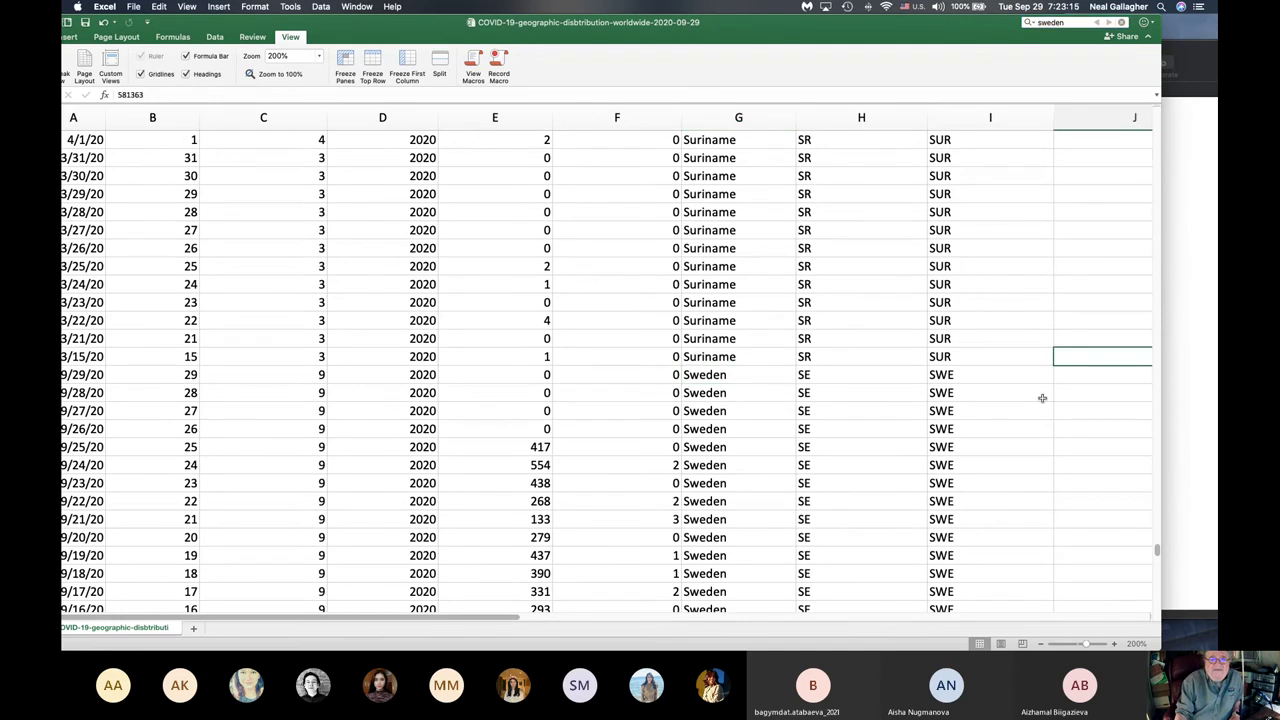
scroll(971, 428, "up", 15)
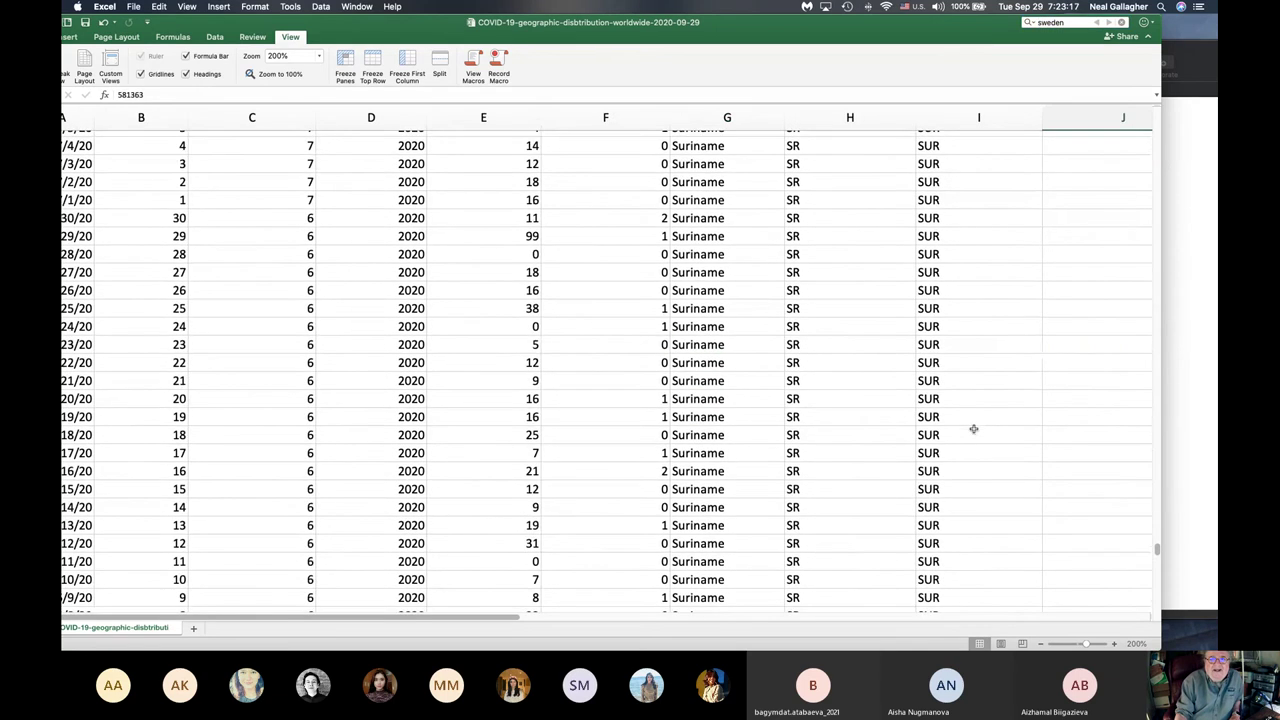
scroll(965, 427, "right", 5)
scroll(949, 423, "left", 4)
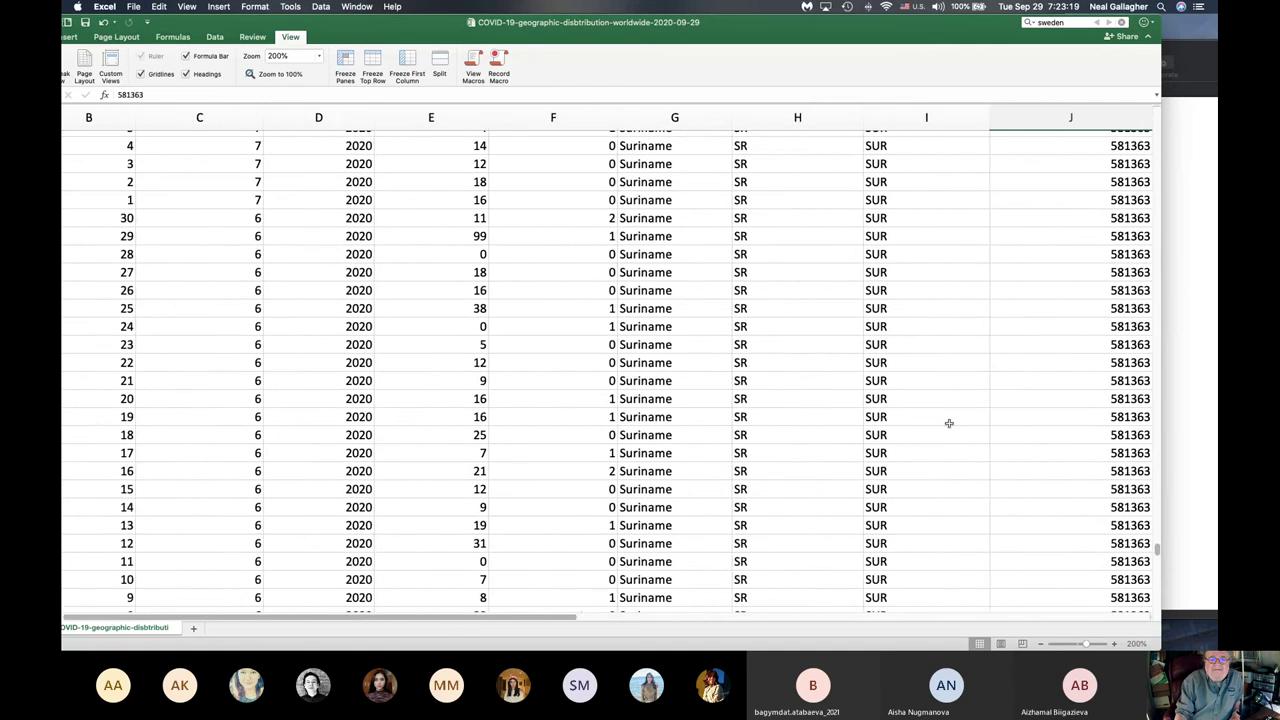
scroll(949, 423, "down", 15)
scroll(779, 417, "left", 1)
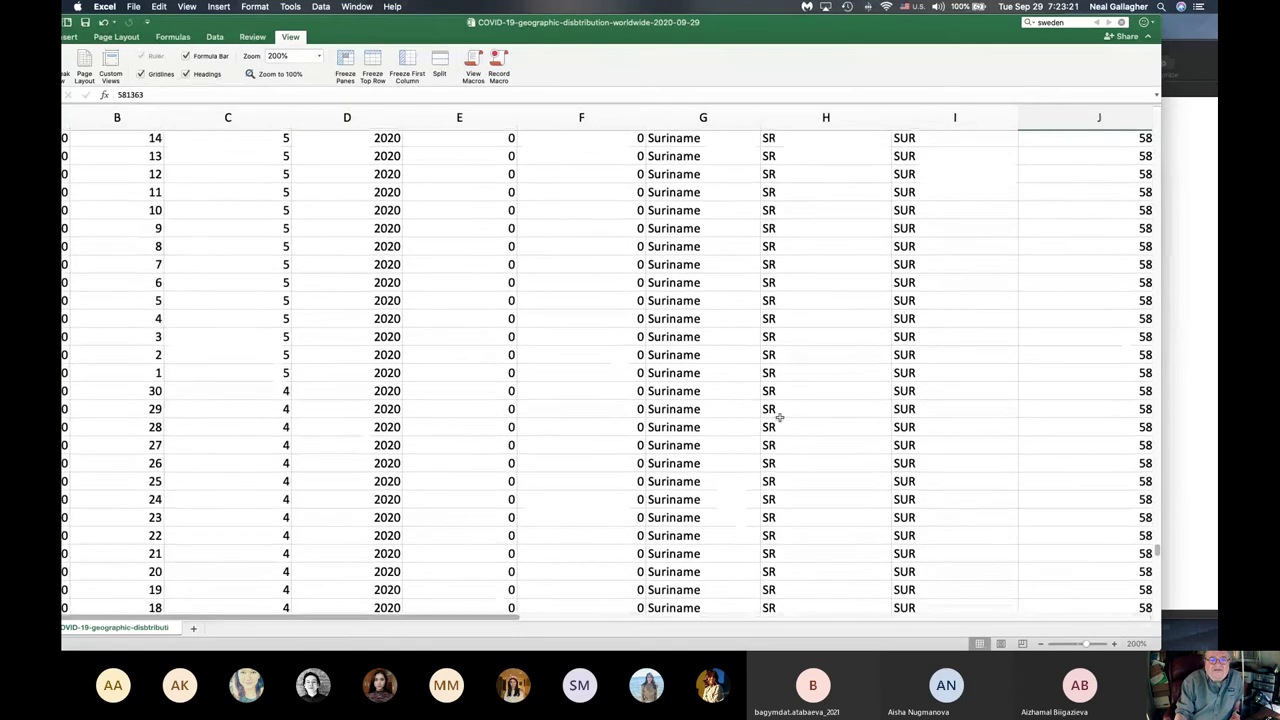
scroll(803, 400, "down", 12)
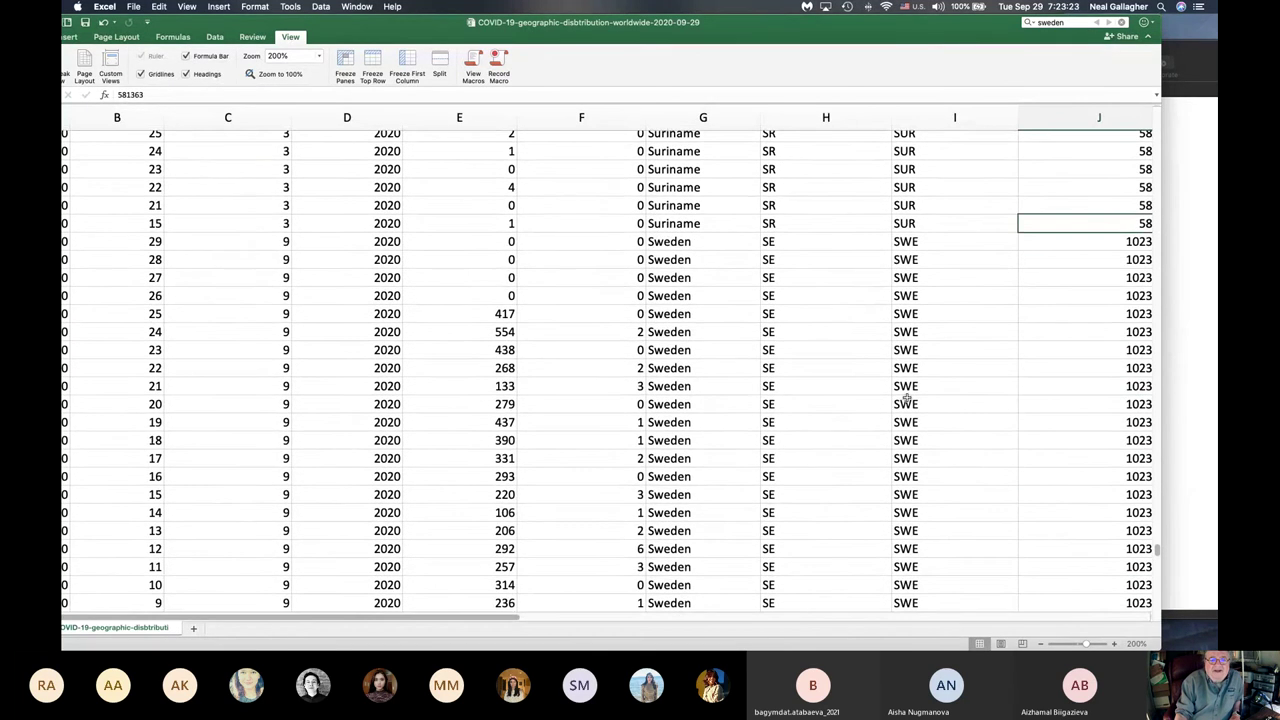
scroll(905, 401, "right", 4)
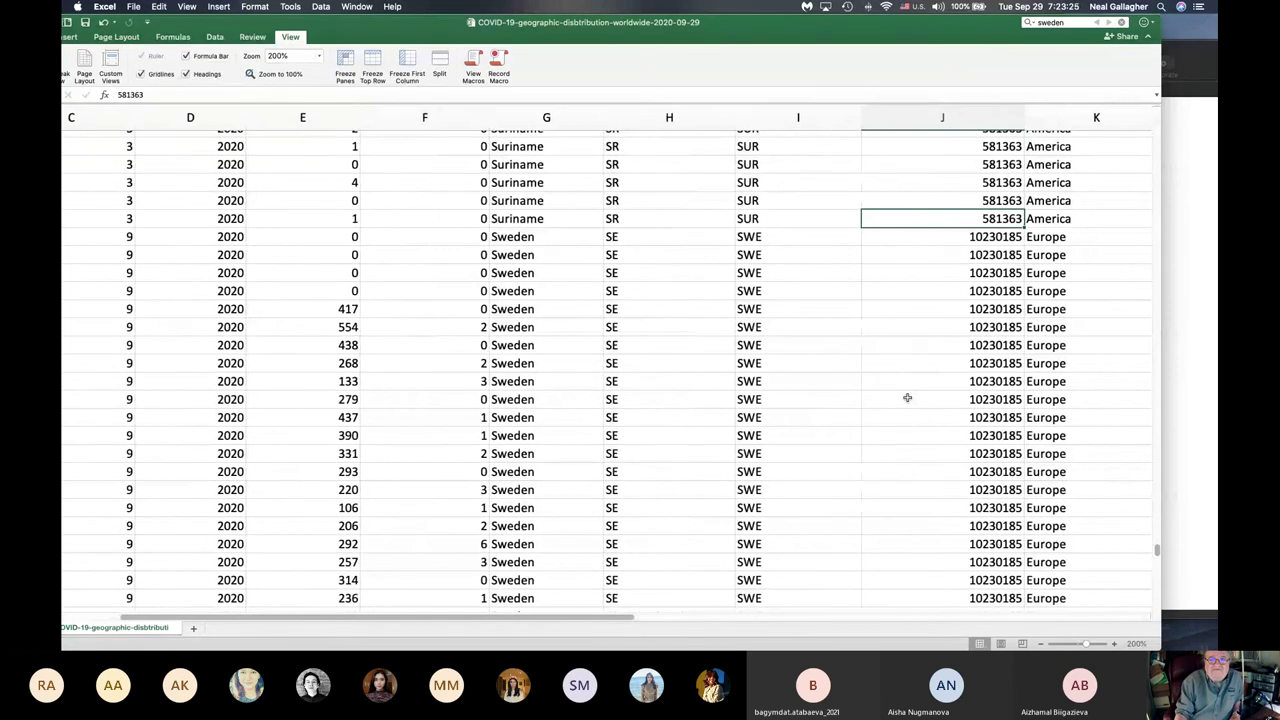
left_click(997, 239)
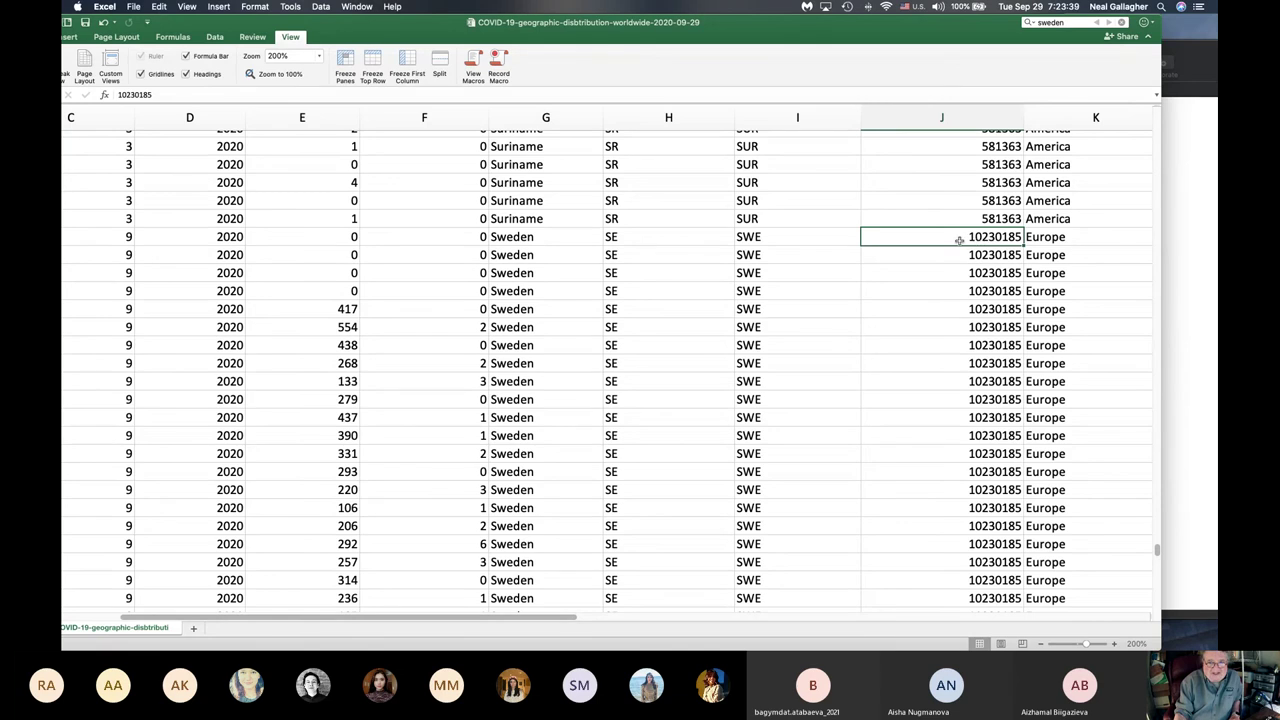
- Select Sweden's first value for cumulative 14-day COVID-19 cases per 100000 in column L and review the values below it
scroll(941, 241, "up", 10)
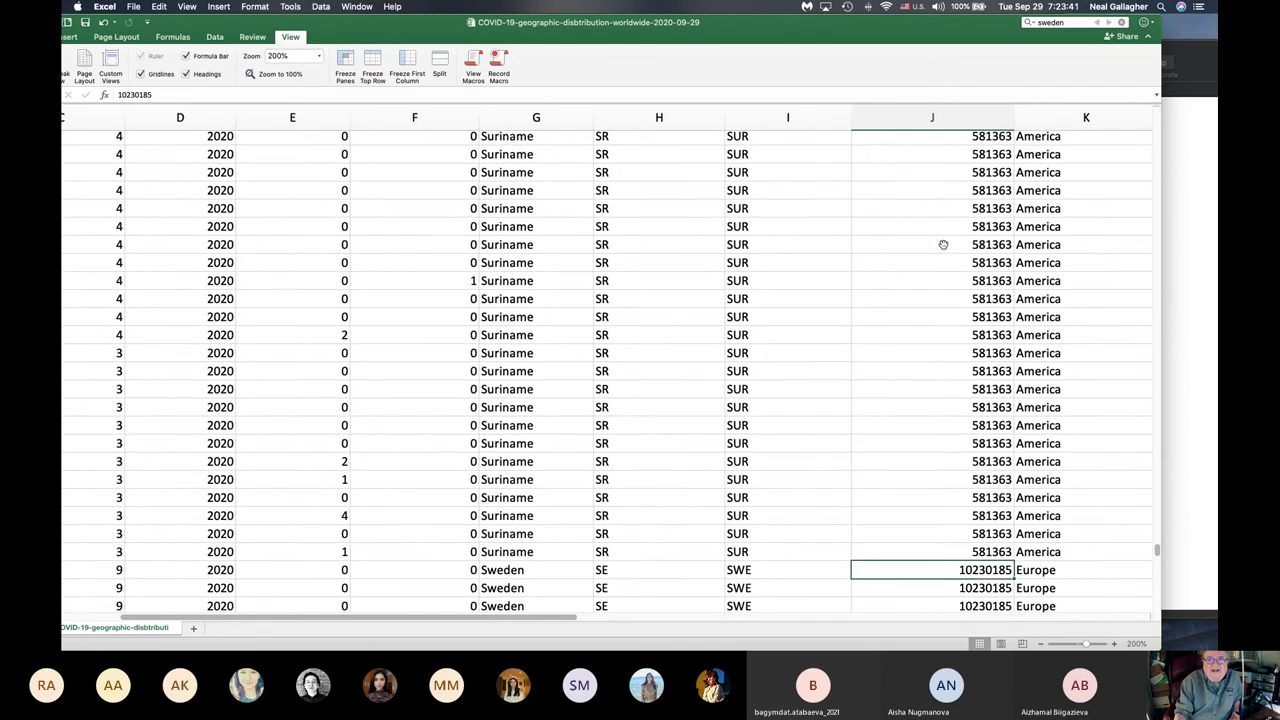
scroll(935, 244, "right", 5)
scroll(935, 244, "down", 5)
scroll(935, 244, "right", 2)
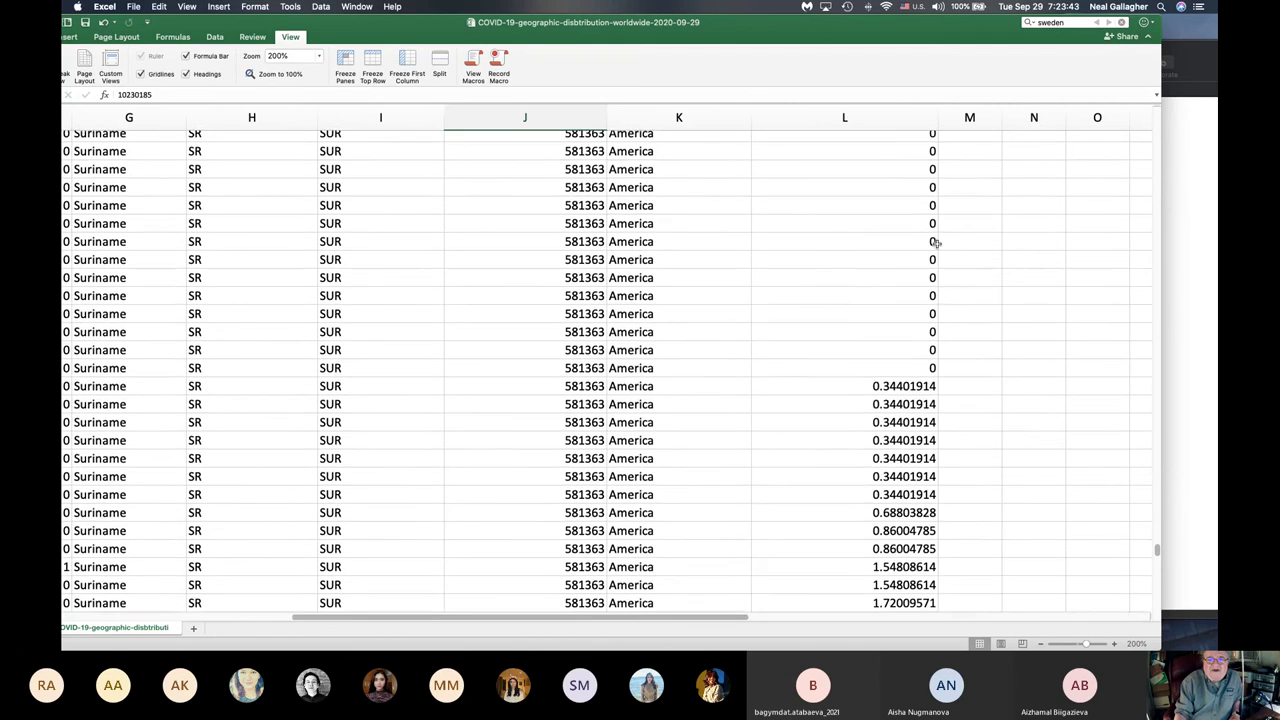
scroll(940, 243, "down", 4)
scroll(940, 243, "left", 2)
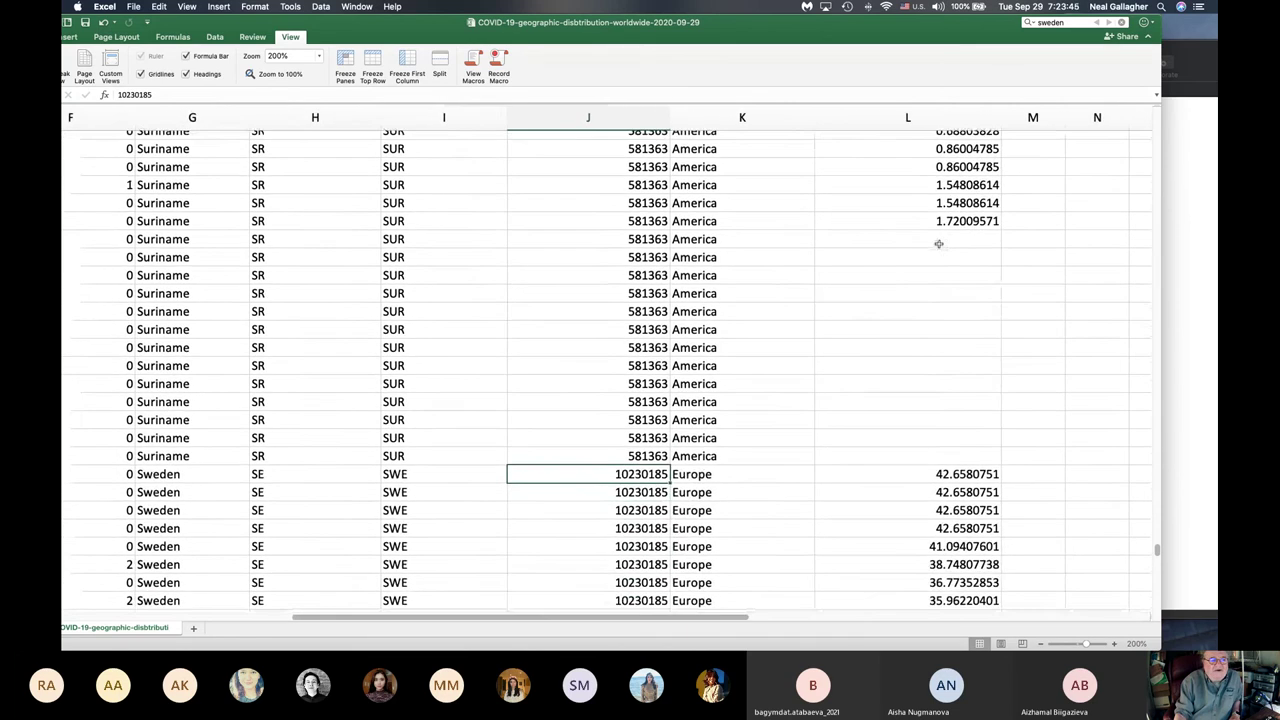
scroll(948, 489, "right", 2)
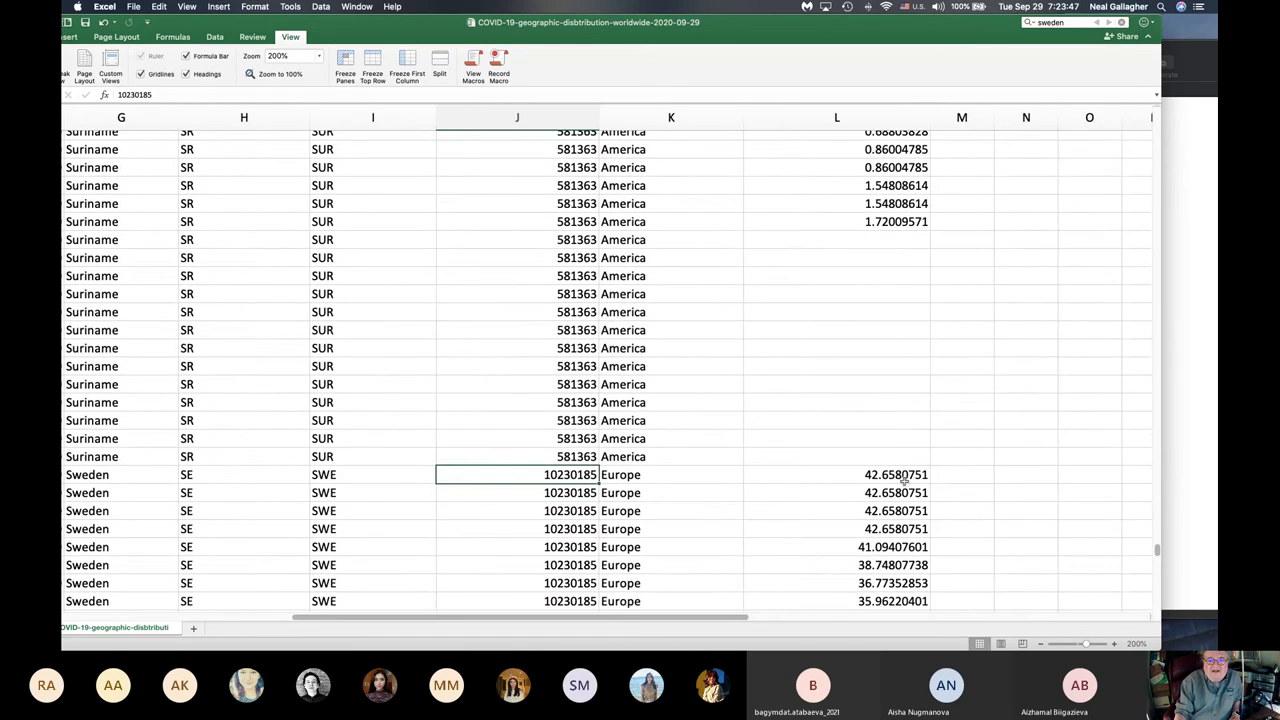
left_click(905, 479)
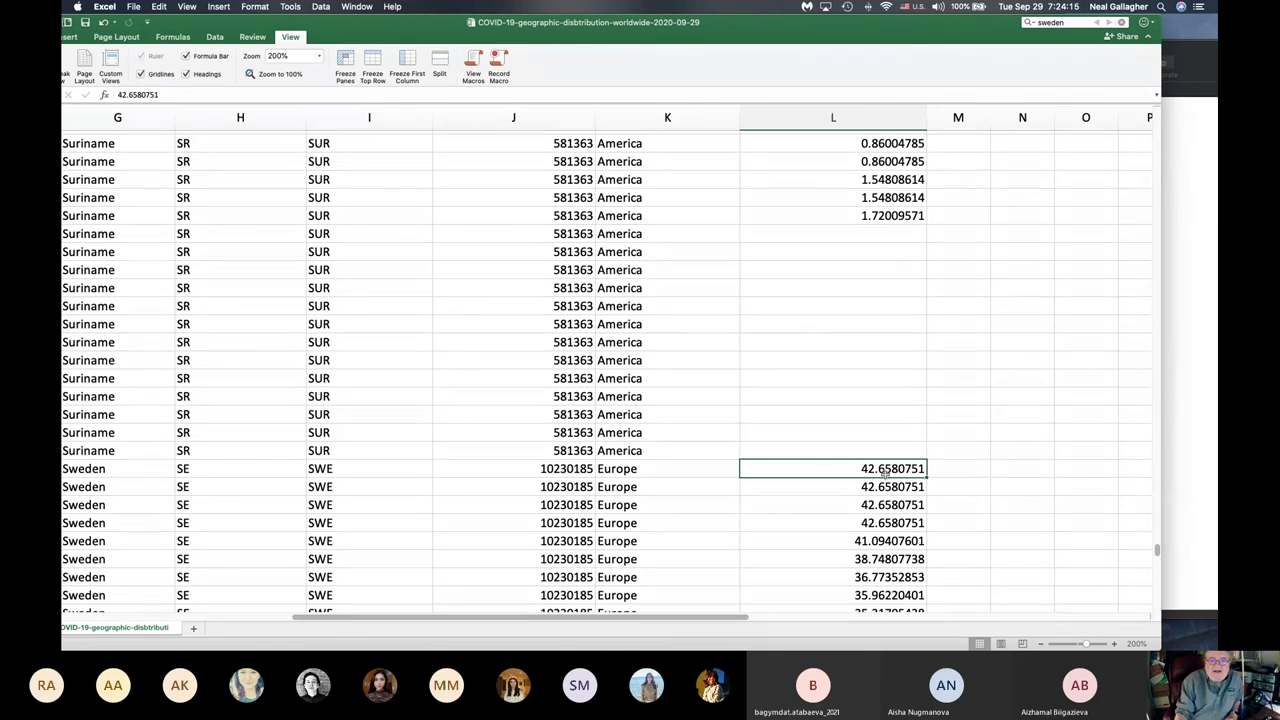
scroll(843, 469, "down", 2)
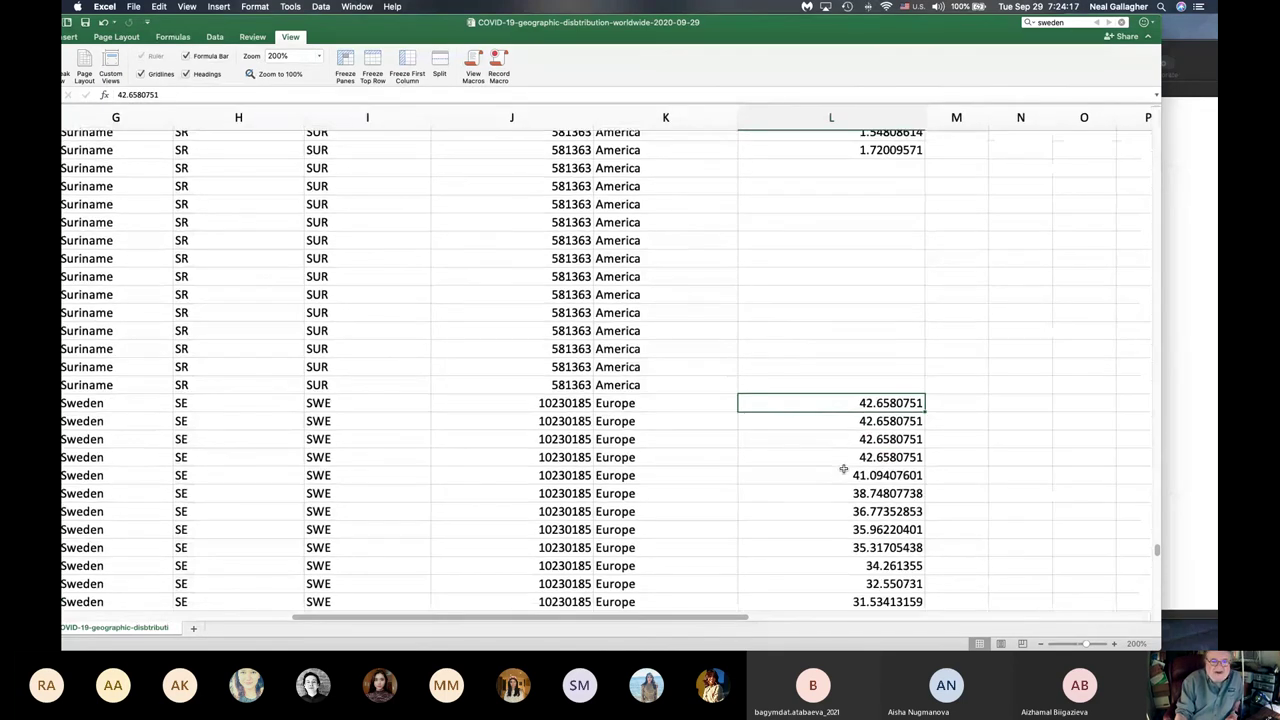
scroll(837, 469, "down", 1)
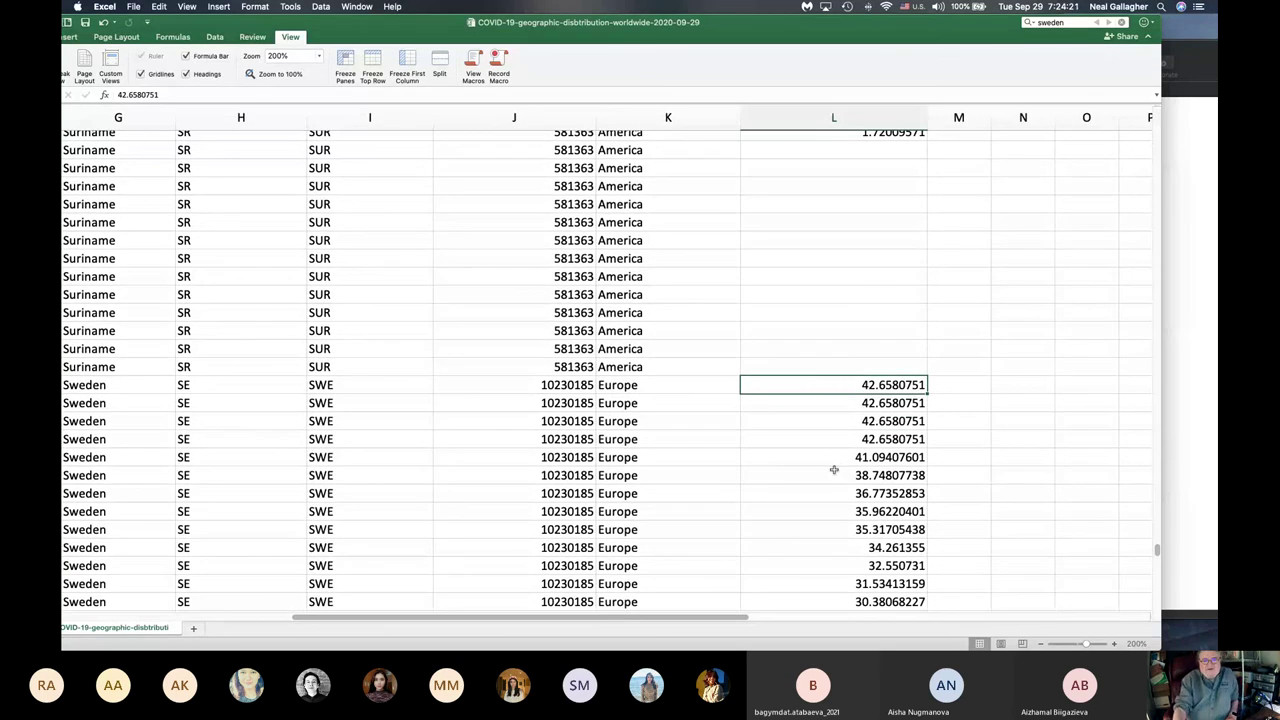
- Select Sweden's 14-day case rates in column L from L40014 down to L40228, the last value before the zeros
scroll(840, 472, "right", 1)
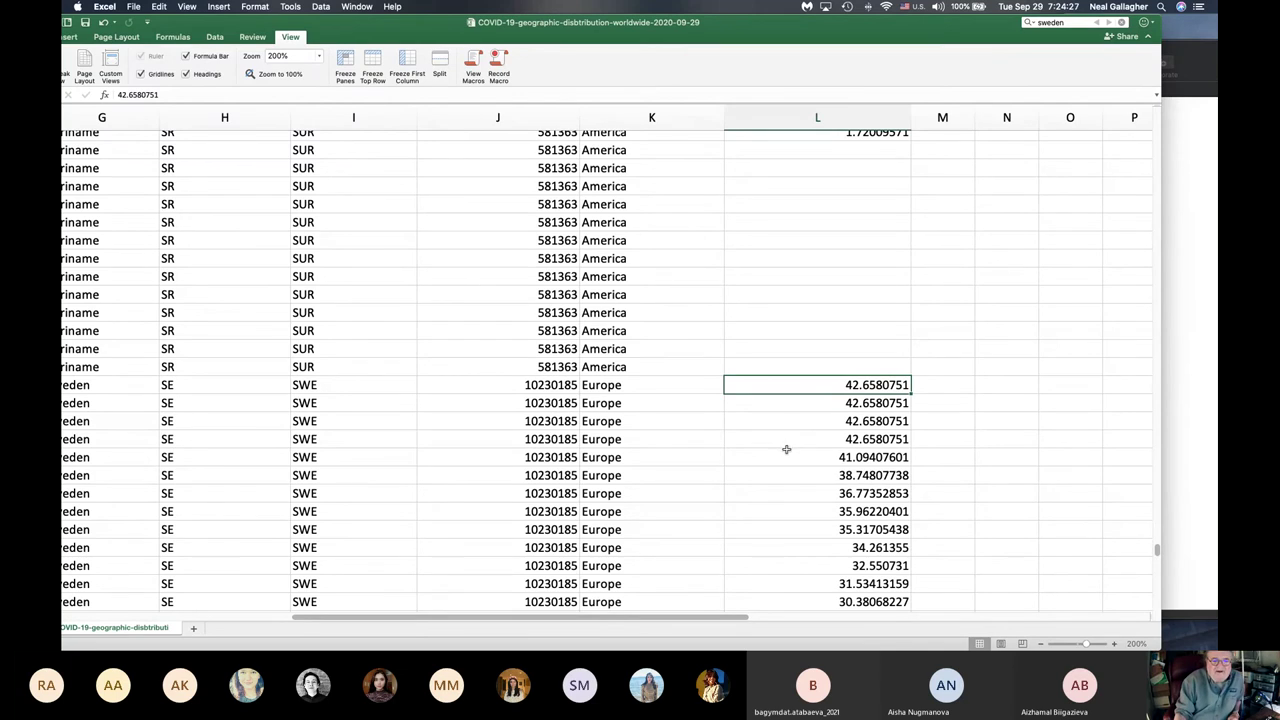
scroll(786, 449, "down", 15)
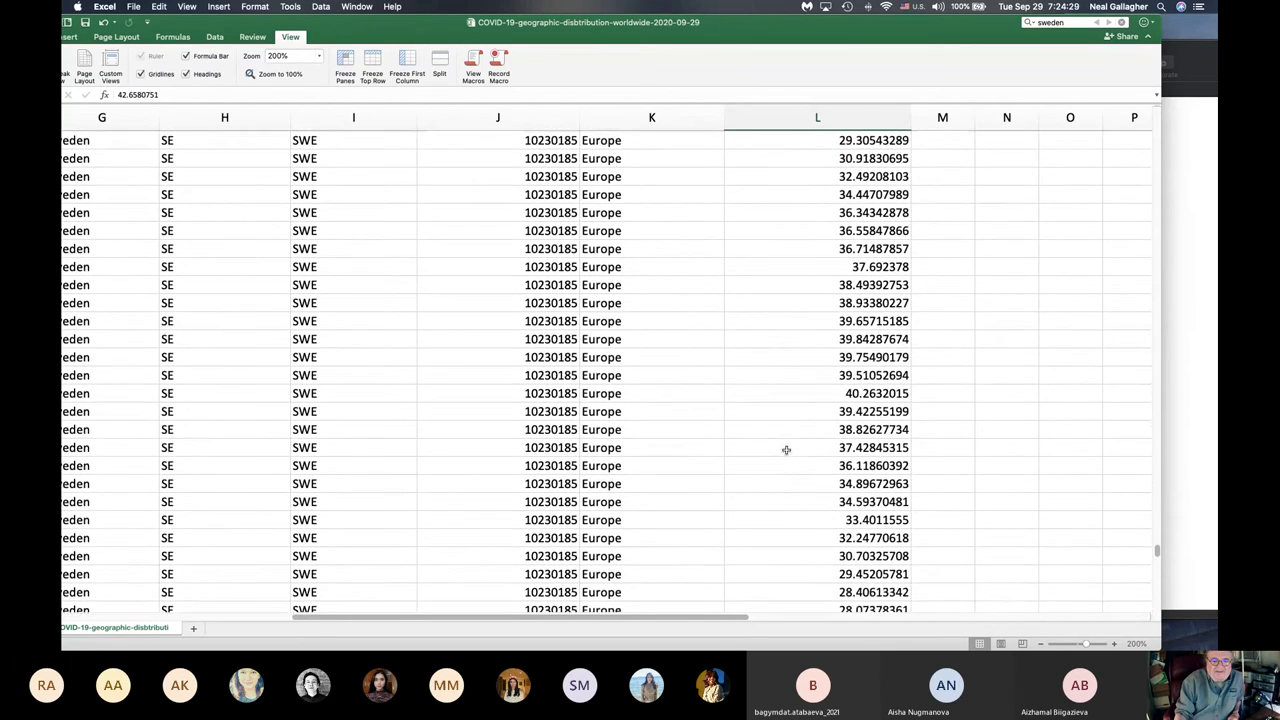
scroll(786, 449, "down", 15)
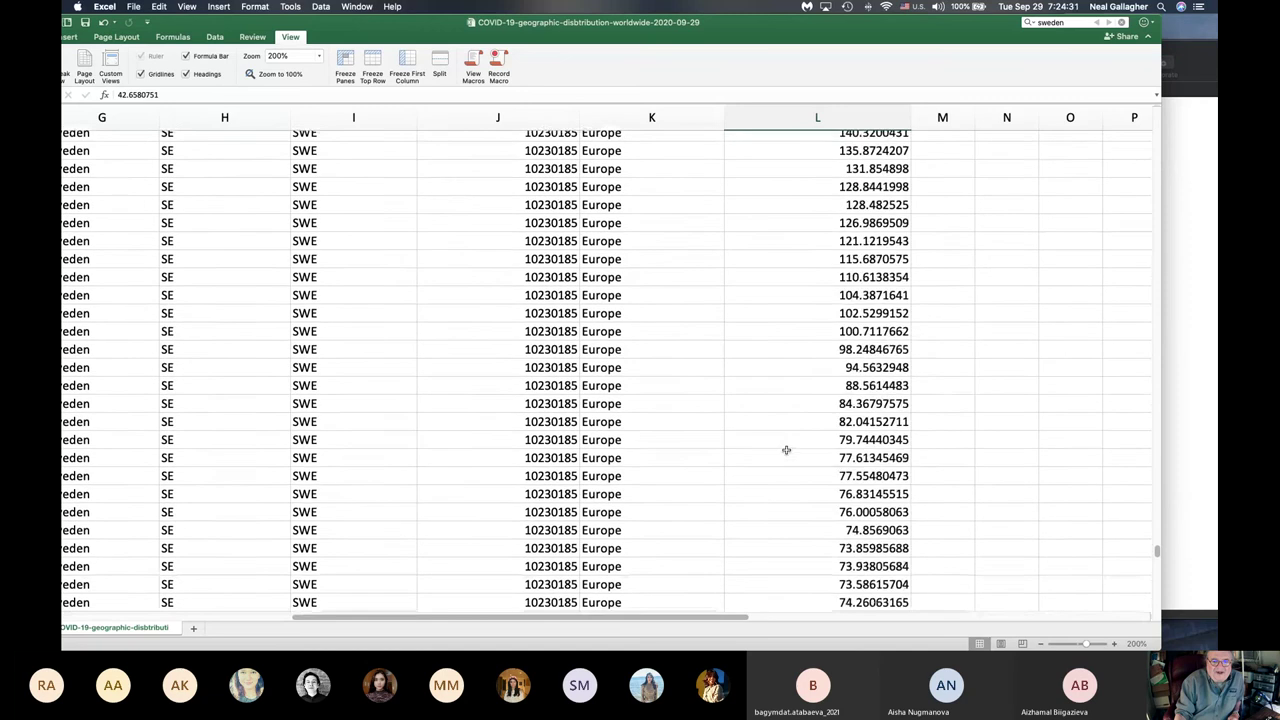
scroll(786, 449, "down", 15)
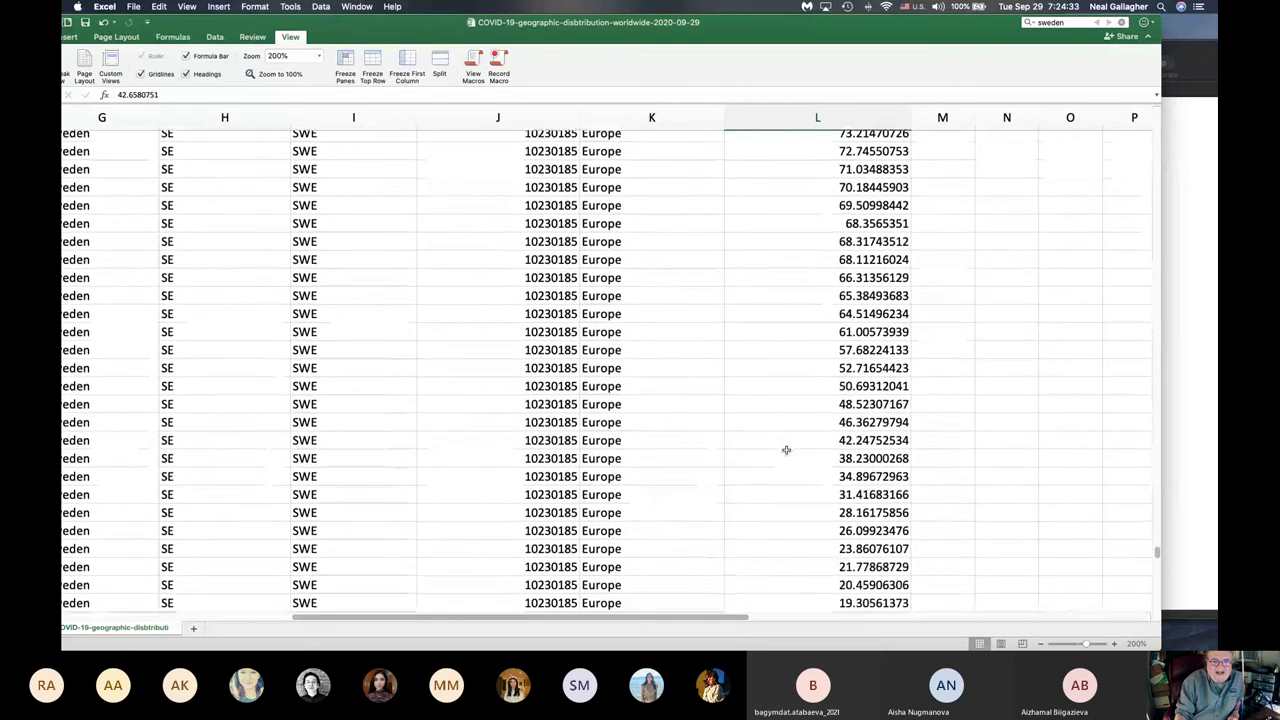
scroll(786, 449, "down", 12)
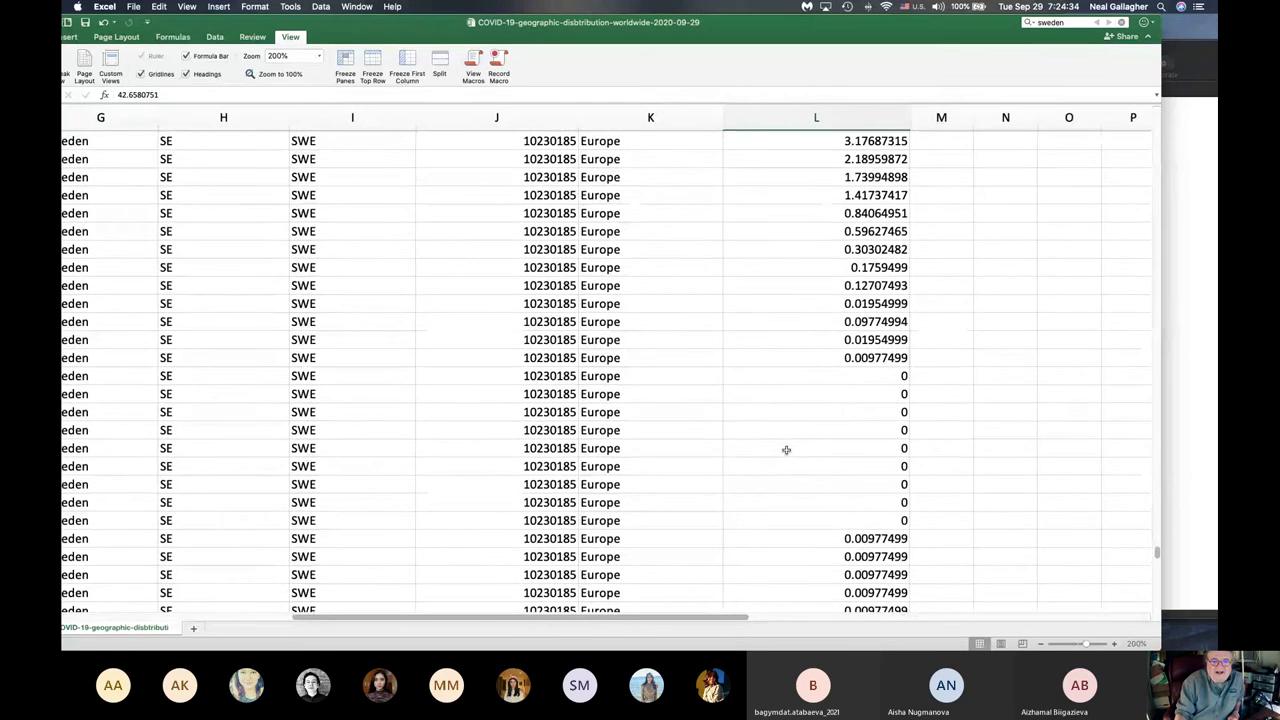
scroll(786, 449, "down", 5)
scroll(786, 449, "up", 4)
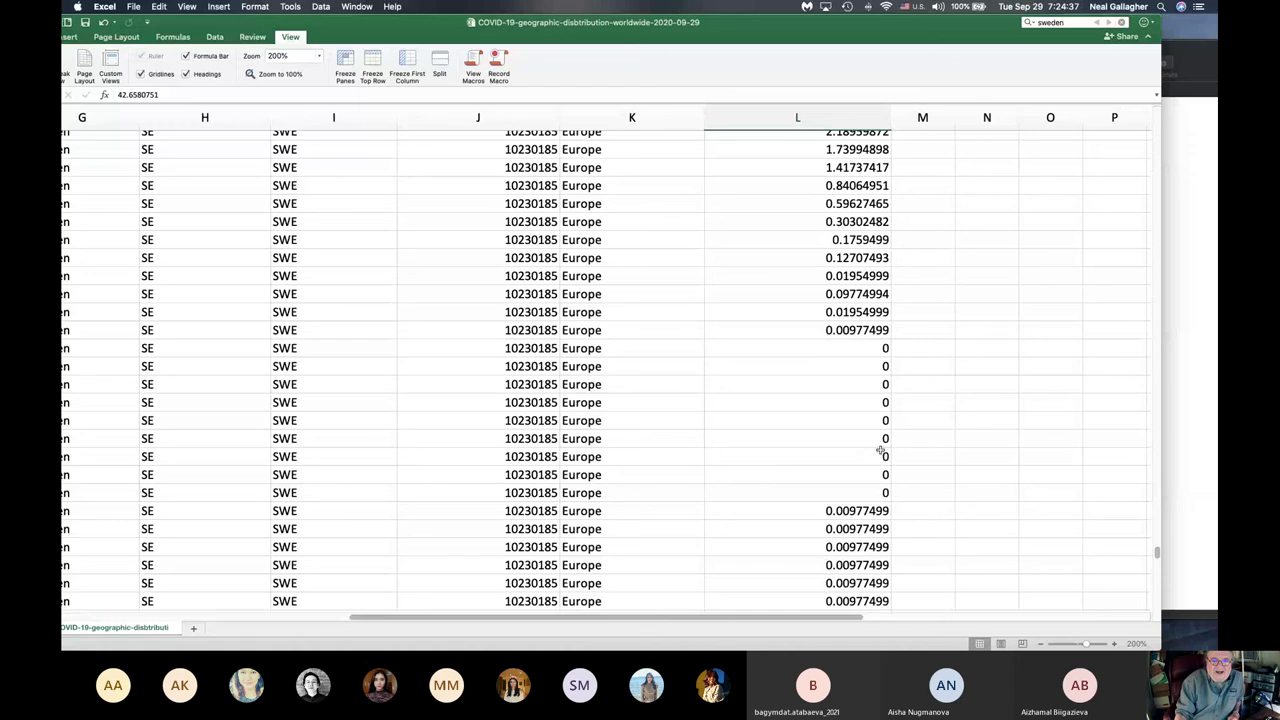
left_click(833, 330, "shift")
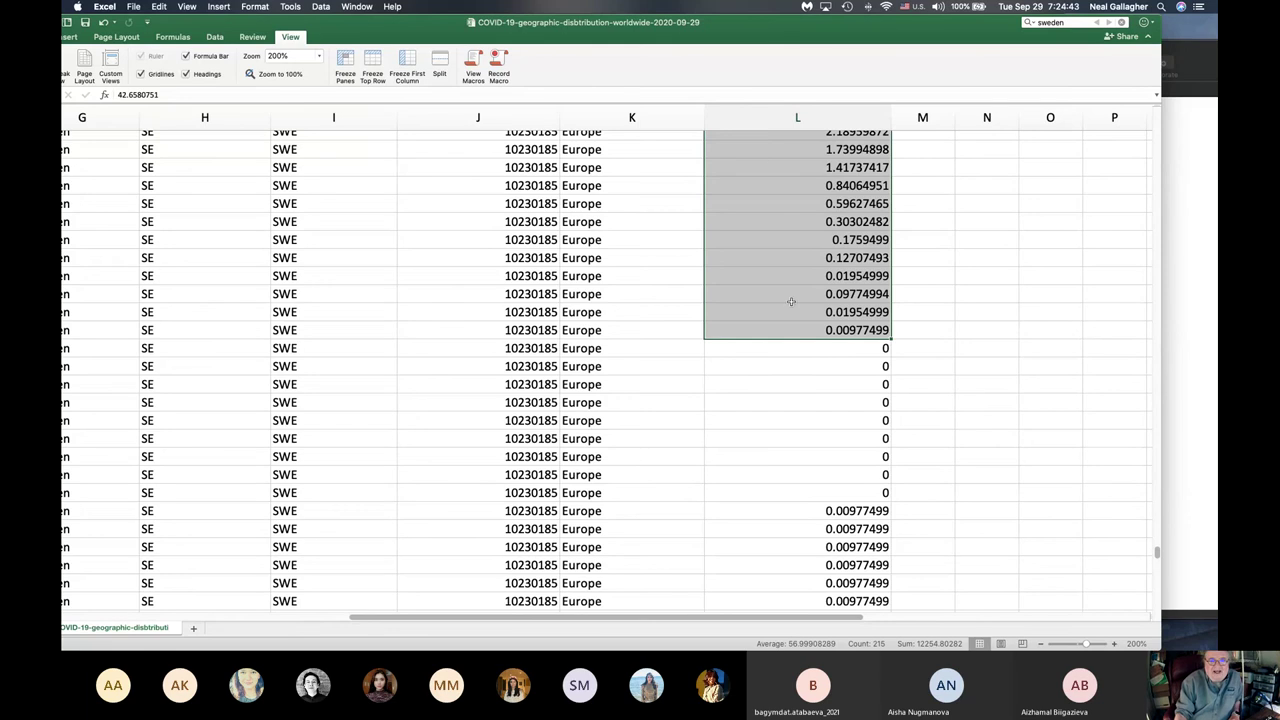
- Insert a markers-only scatter chart of Sweden's selected 14-day case rates
left_click_drag(572, 30, 720, 33)
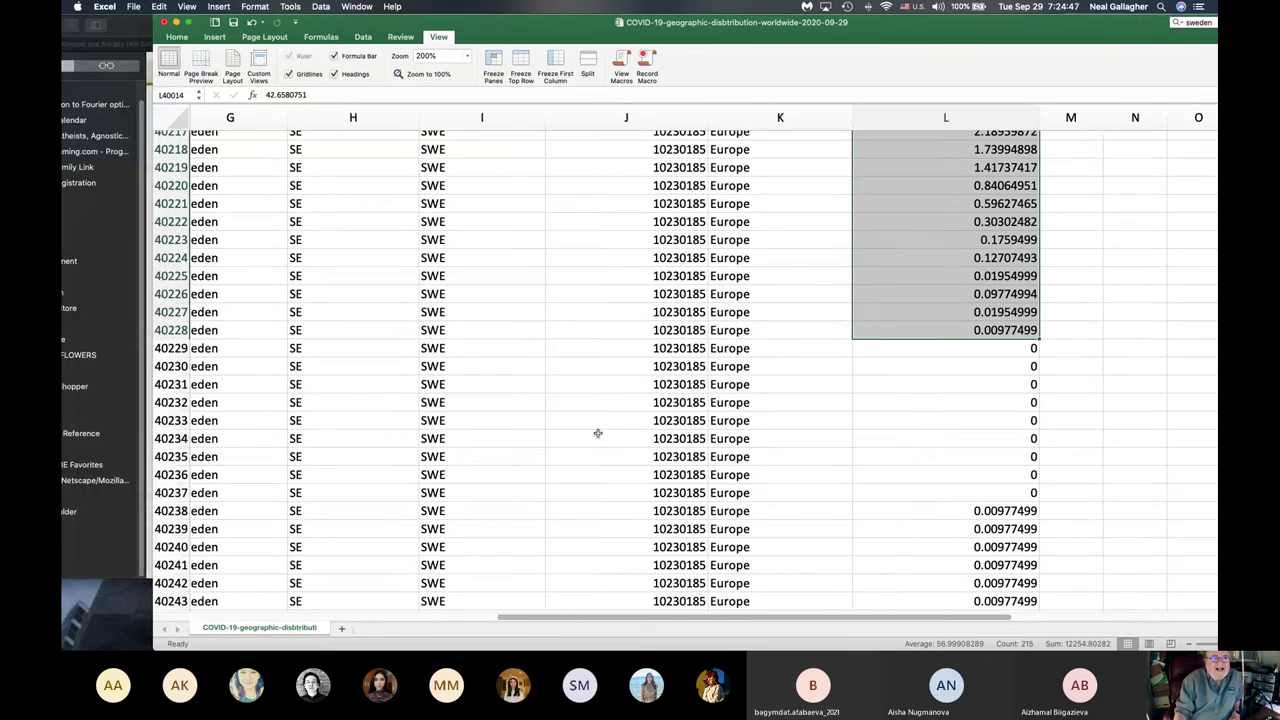
left_click(215, 37)
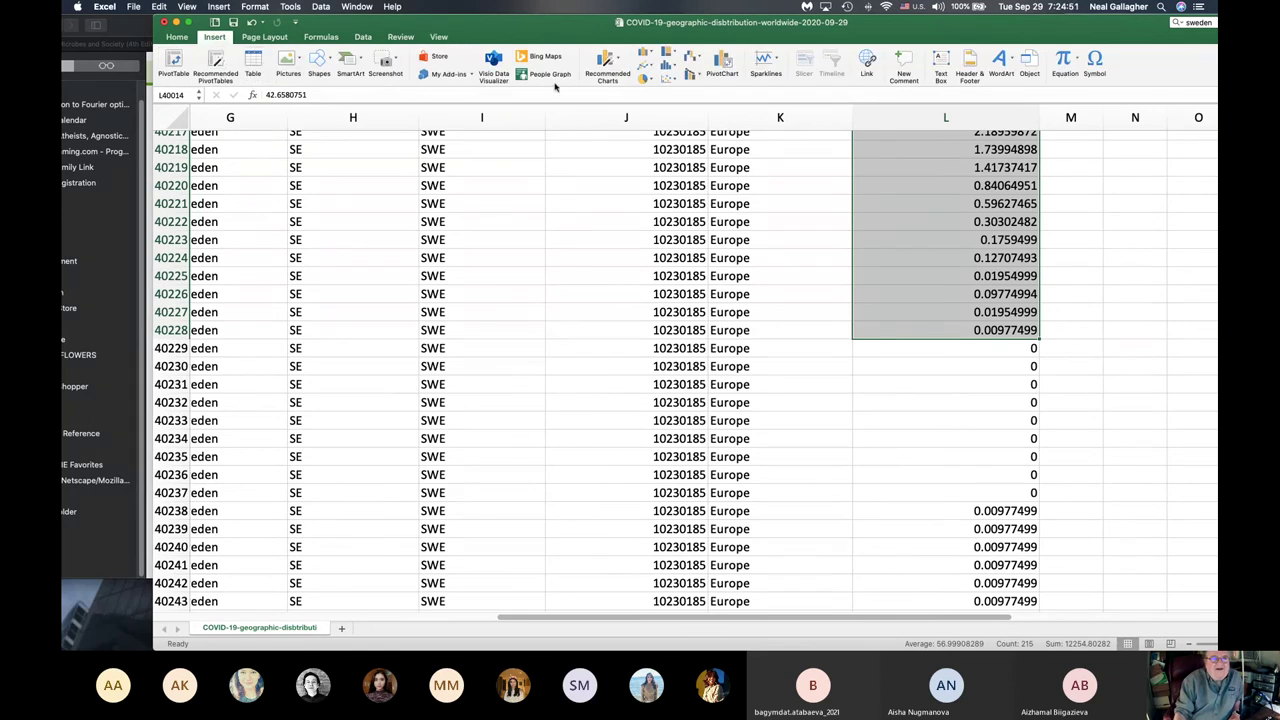
left_click(668, 78)
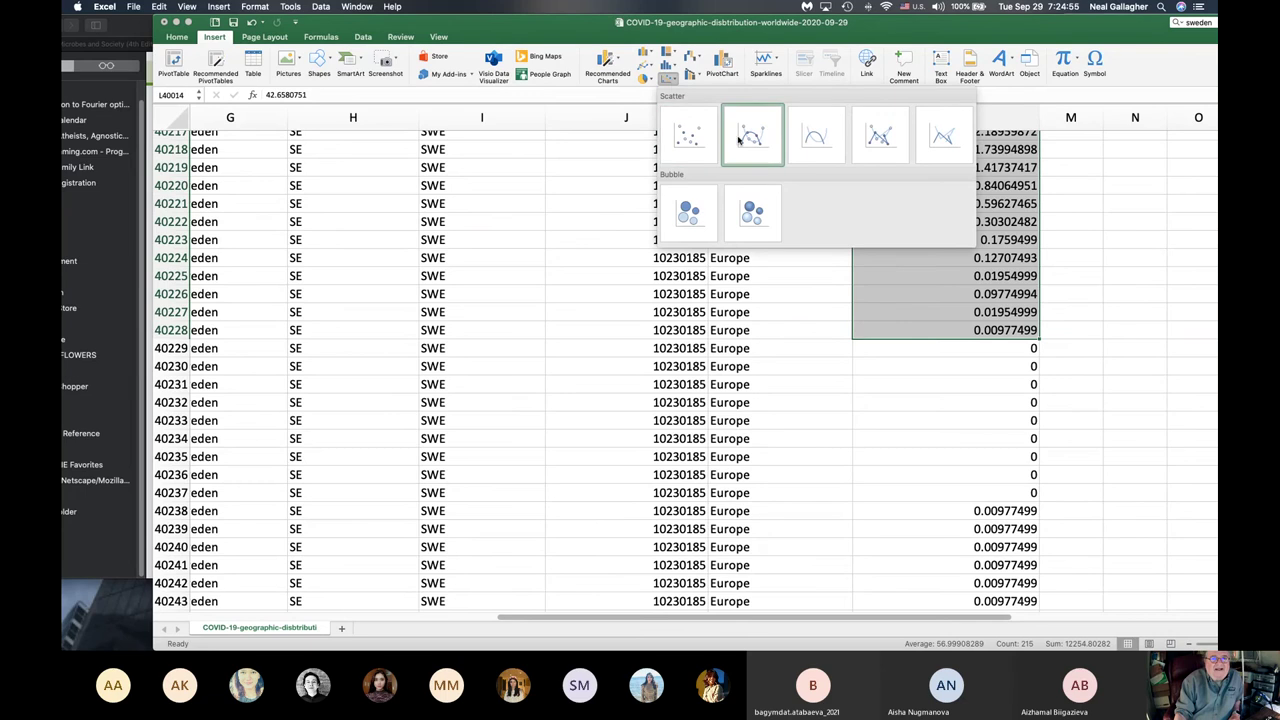
left_click(680, 138)
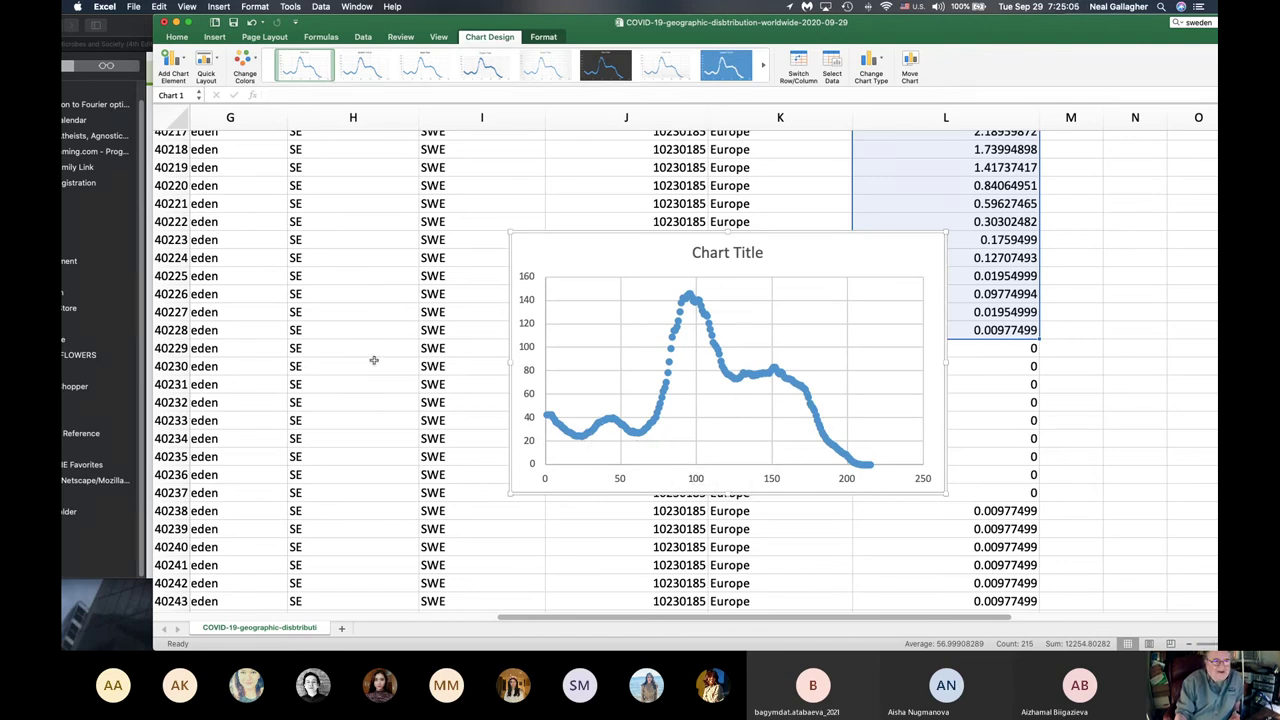
- Set the Sweden chart's horizontal axis to show values in reverse order and move the chart slightly so its title is visible
scroll(378, 360, "left", 2)
scroll(381, 360, "left", 8)
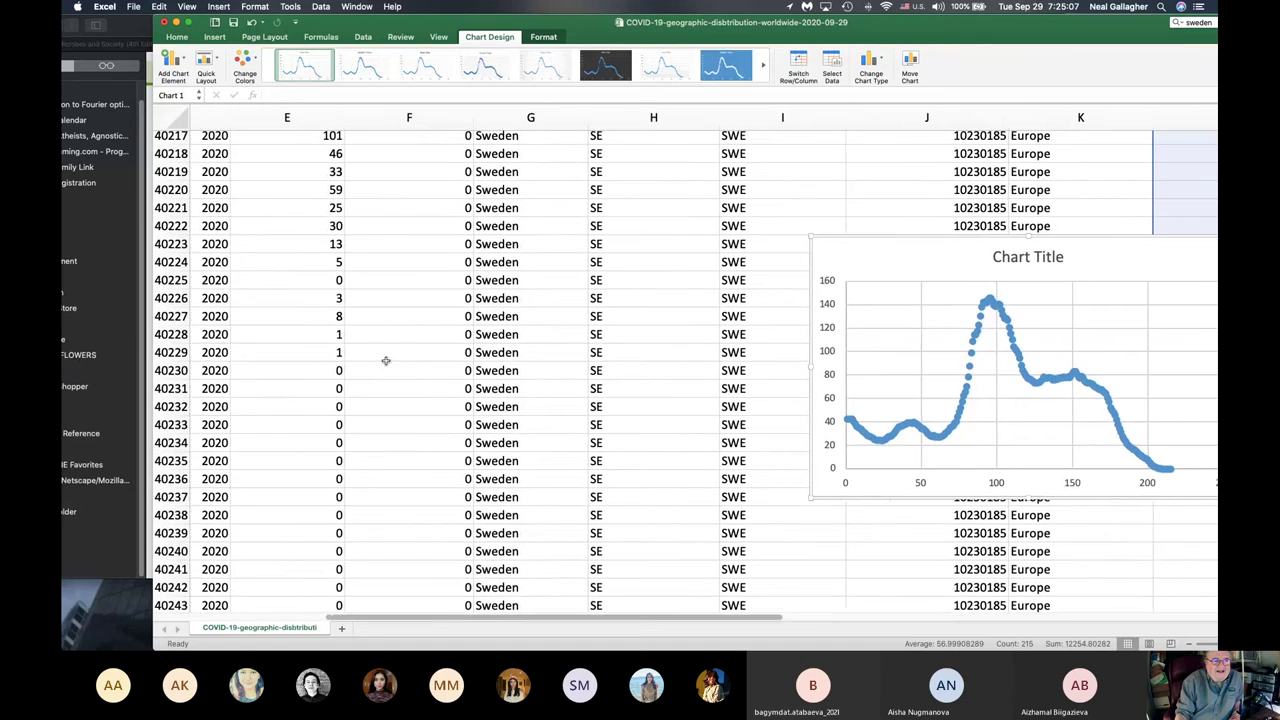
scroll(385, 360, "right", 8)
scroll(385, 360, "down", 3)
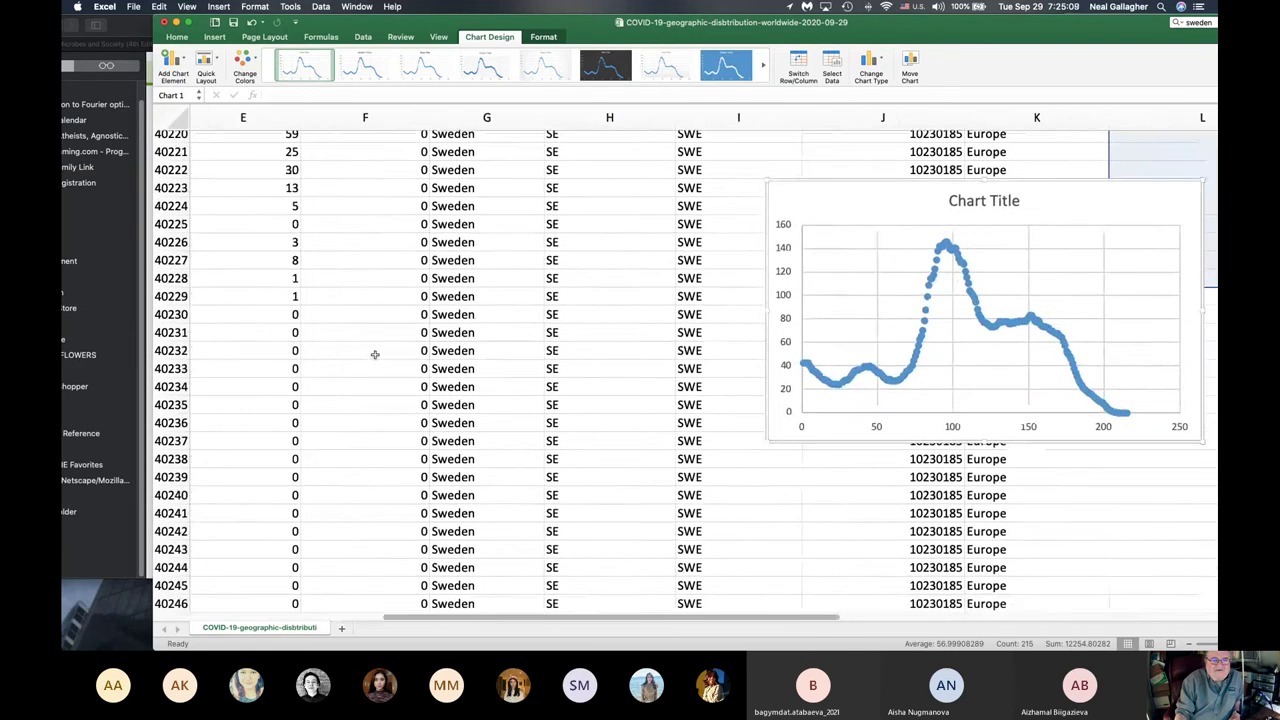
scroll(374, 354, "right", 1)
scroll(374, 354, "down", 1)
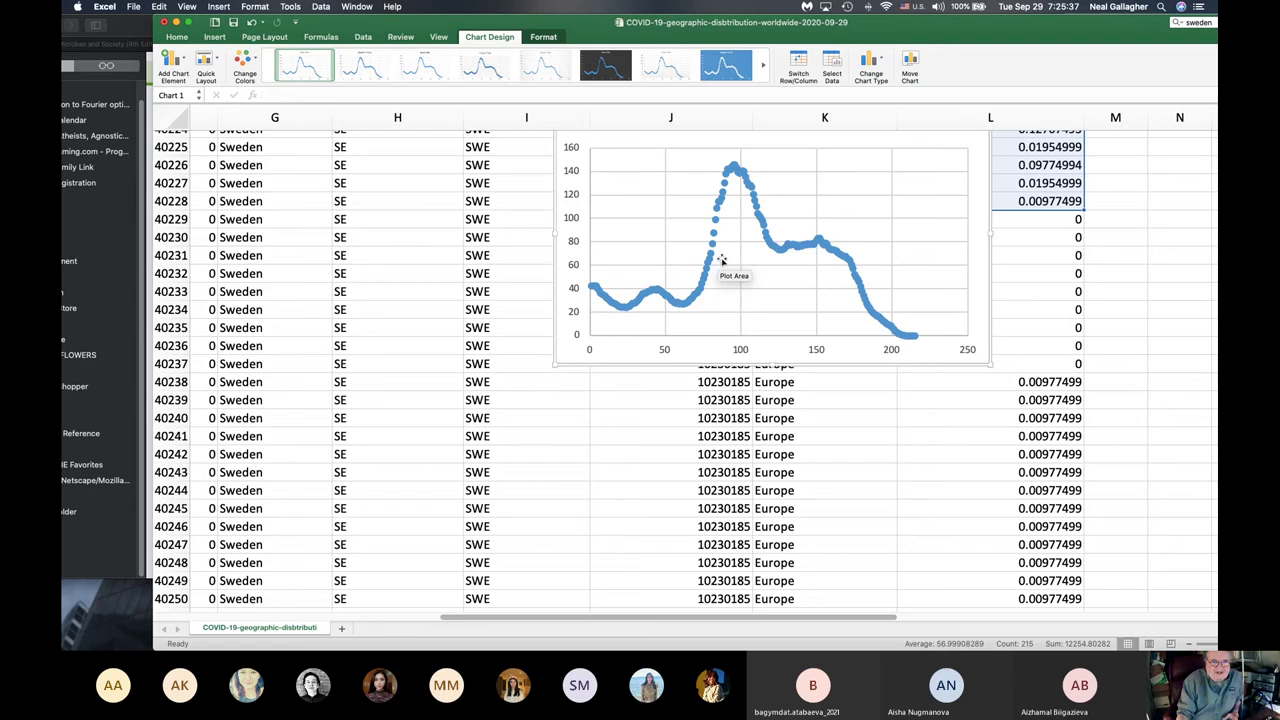
left_click(666, 349)
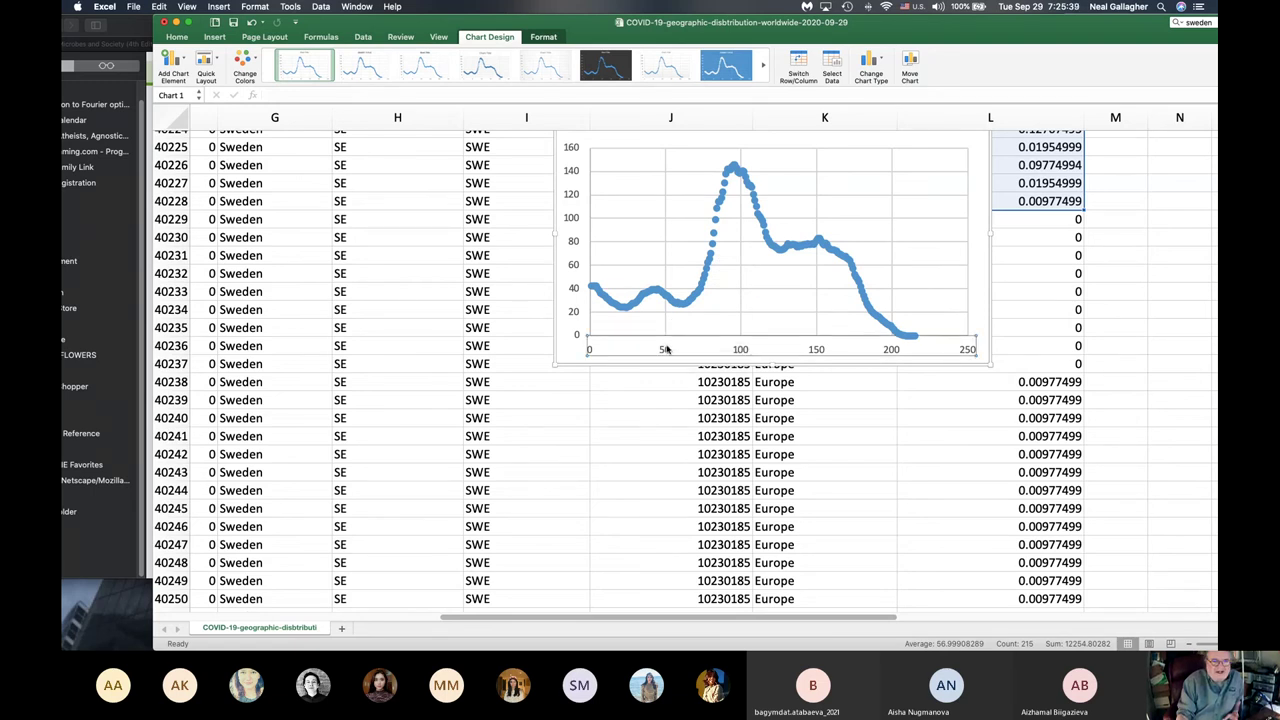
right_click(666, 349)
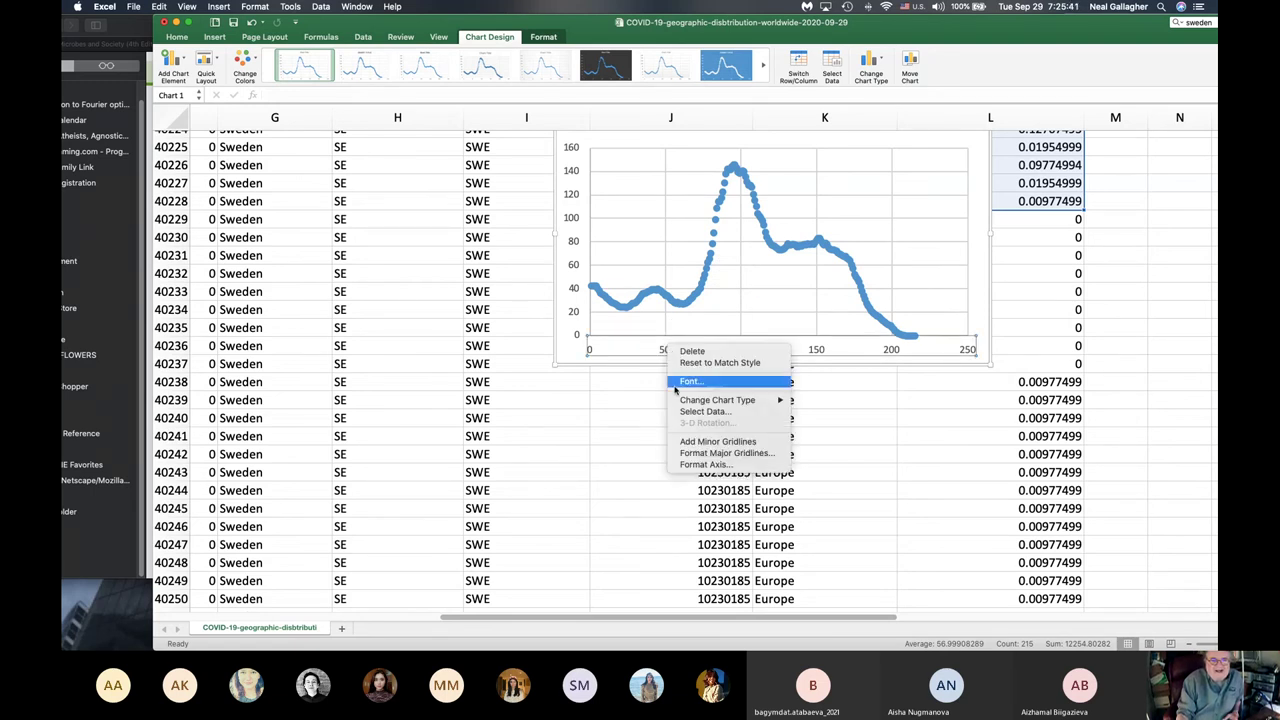
left_click(684, 465)
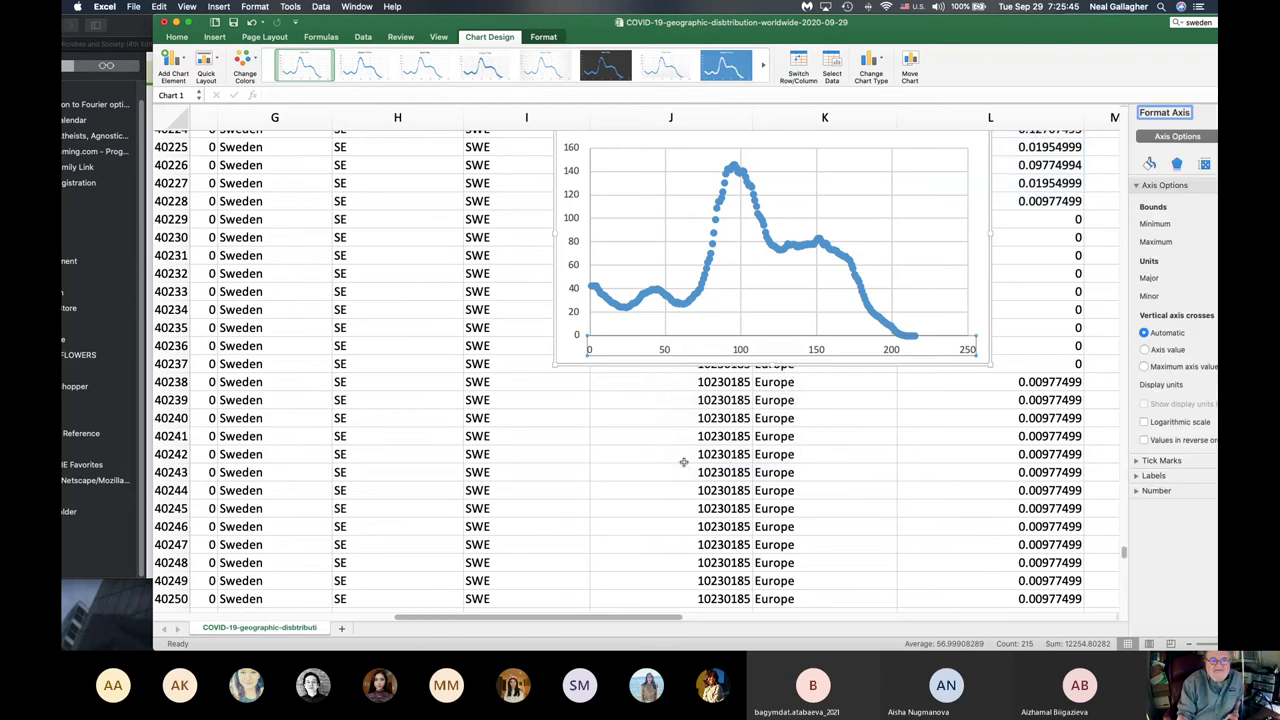
left_click_drag(1062, 28, 906, 32)
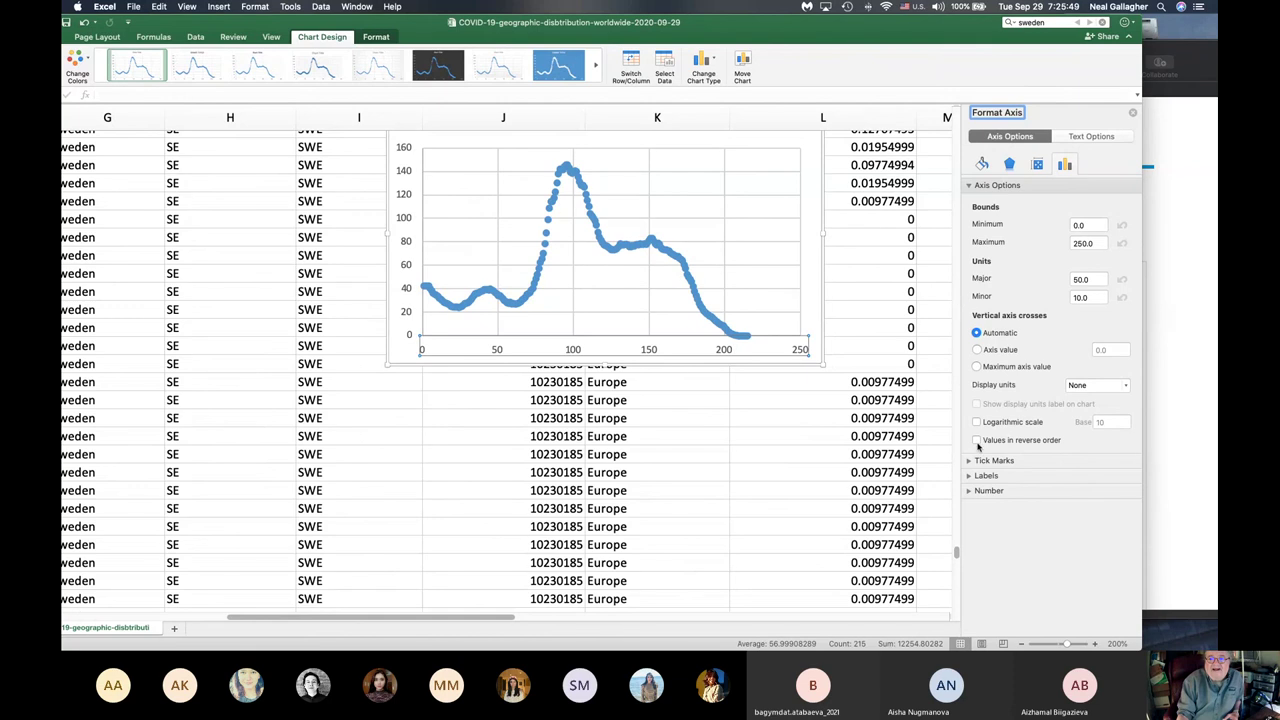
left_click(977, 441)
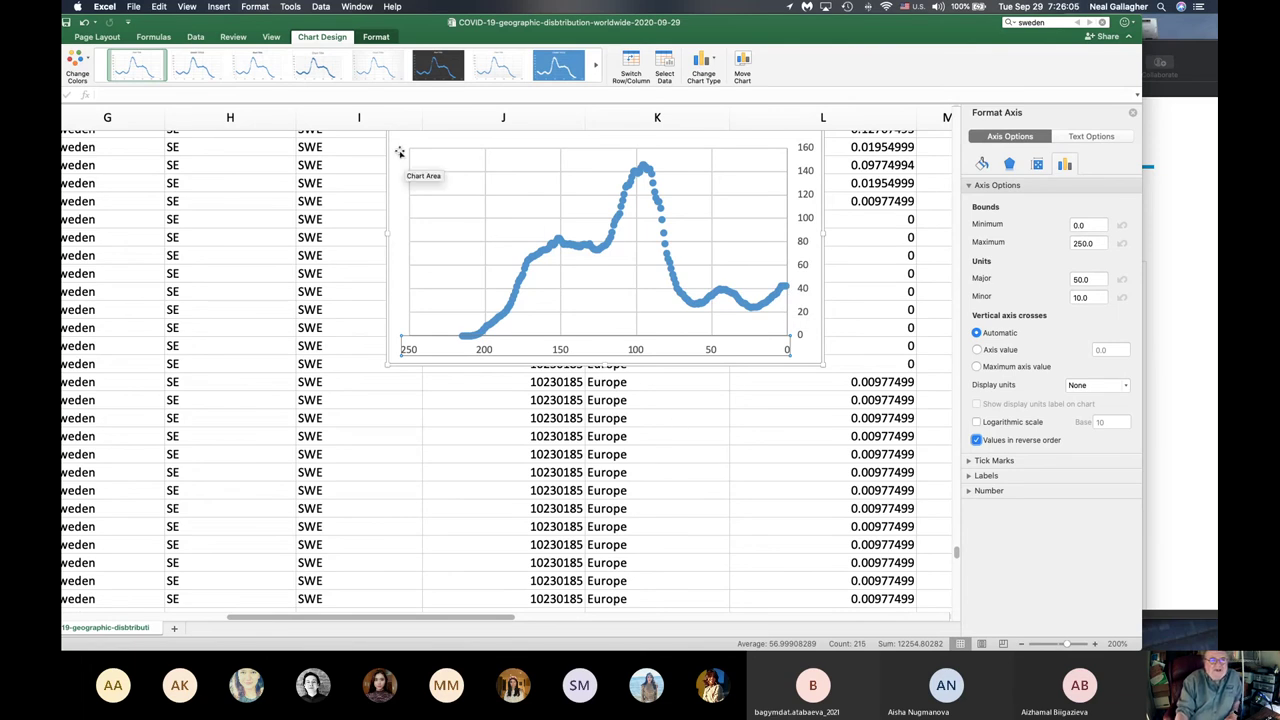
left_click_drag(401, 153, 330, 181)
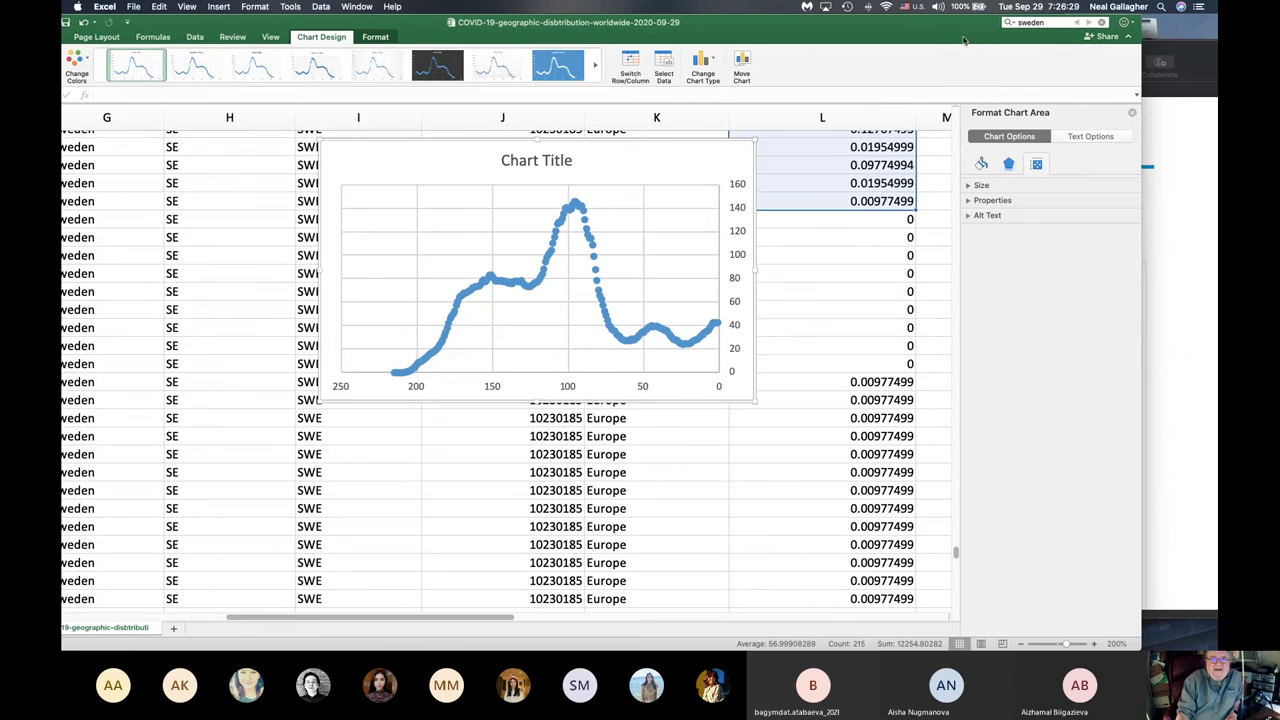
- Deselect the chart and search the sheet for "germany"
left_click(860, 236)
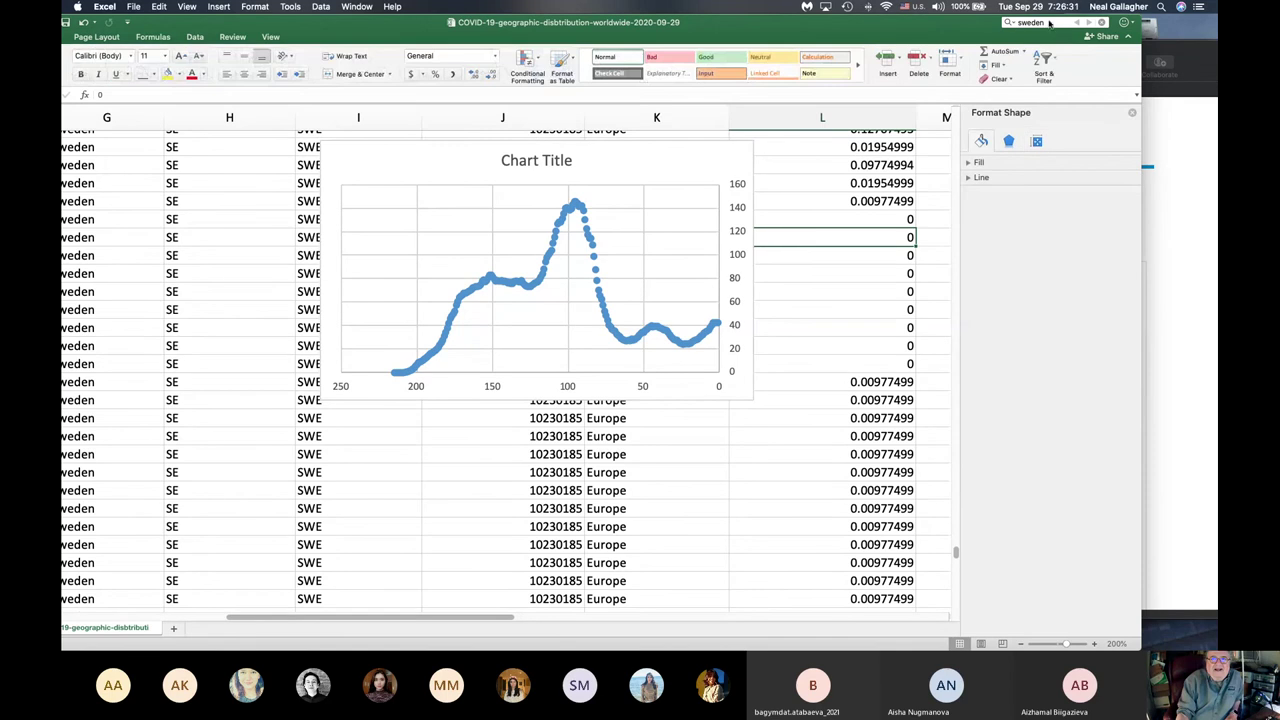
left_click(1006, 22)
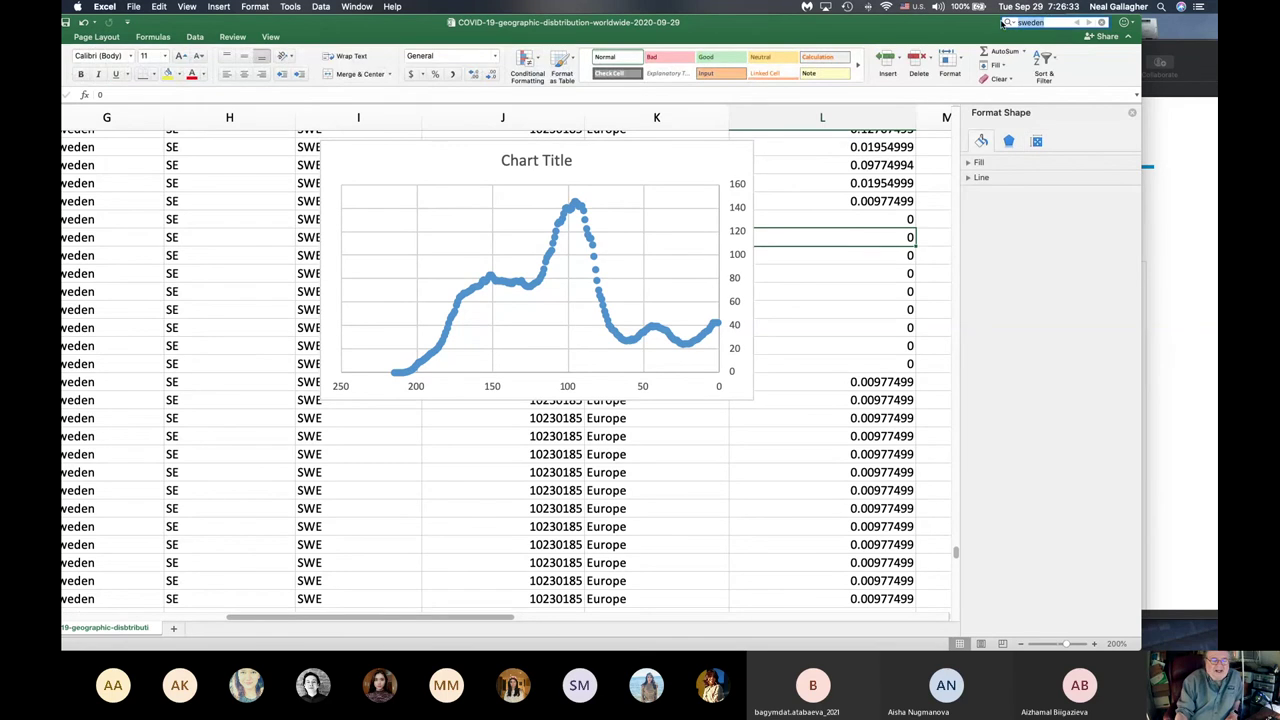
type("german")
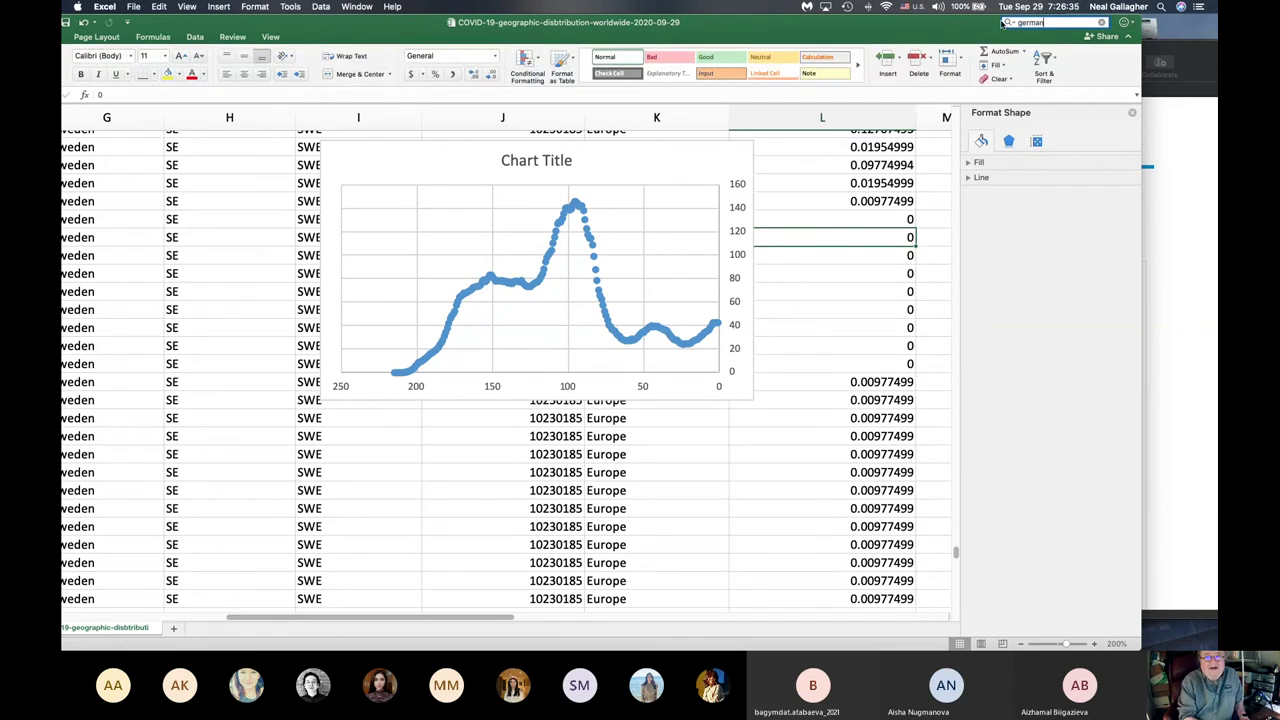
type("y")
key("Return")
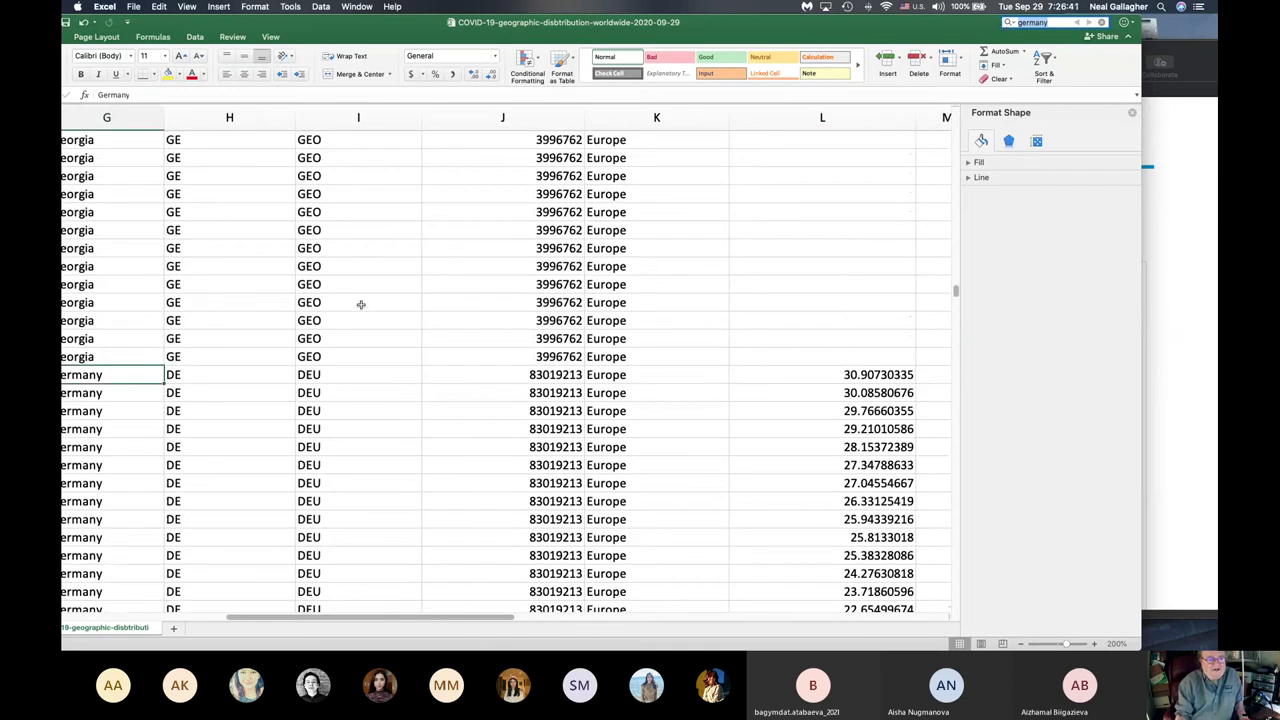
- Select Germany's 14-day case rates in column L from L16258 down to L16503, the last value before the zeros
scroll(366, 323, "left", 3)
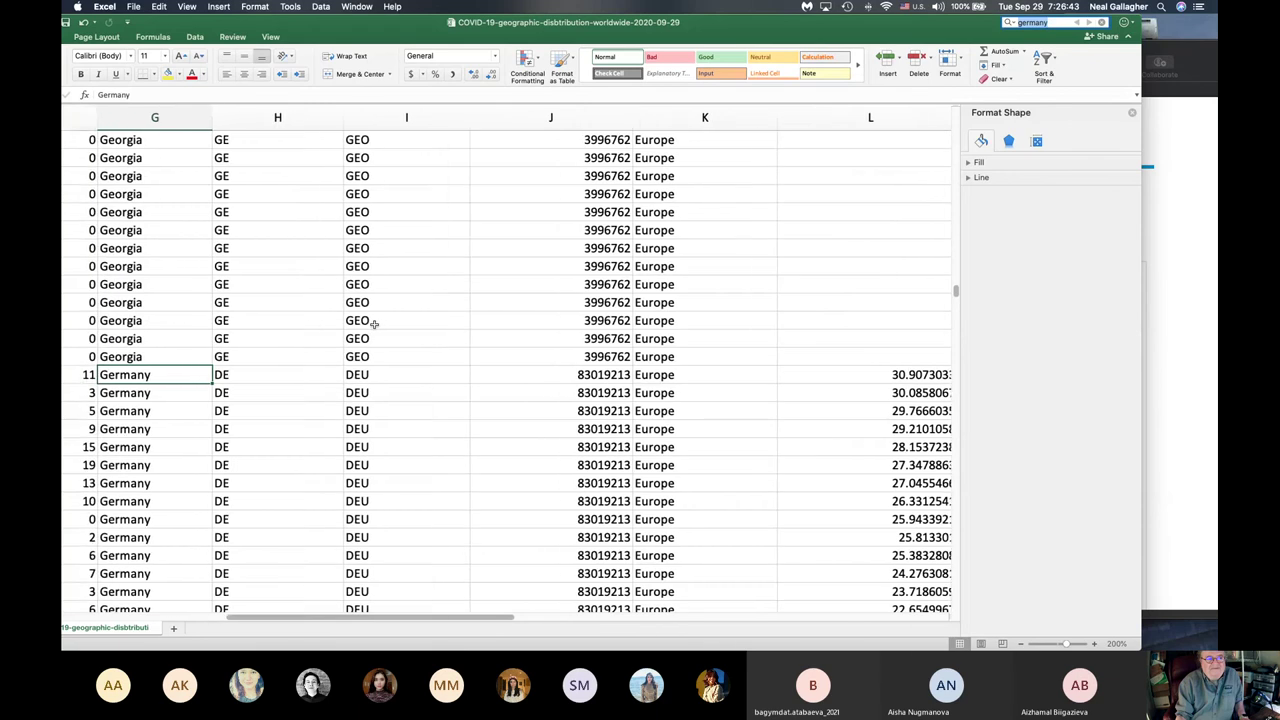
scroll(591, 348, "right", 5)
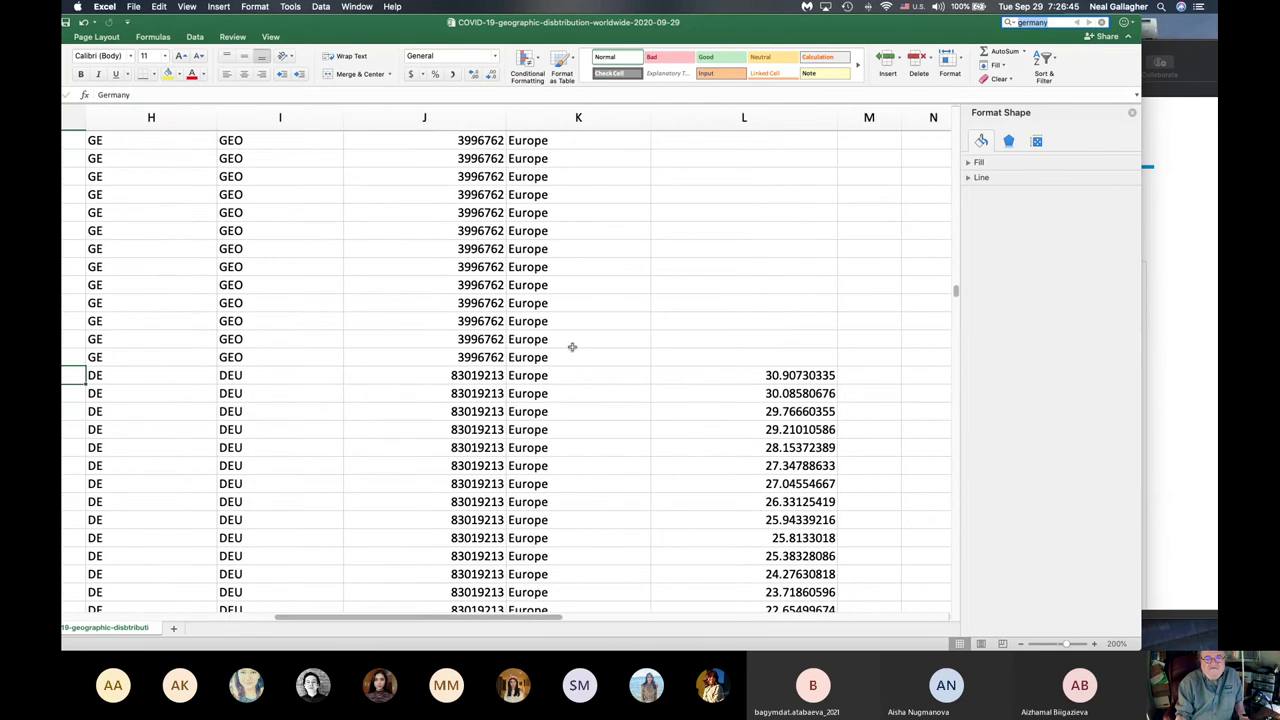
scroll(793, 378, "right", 1)
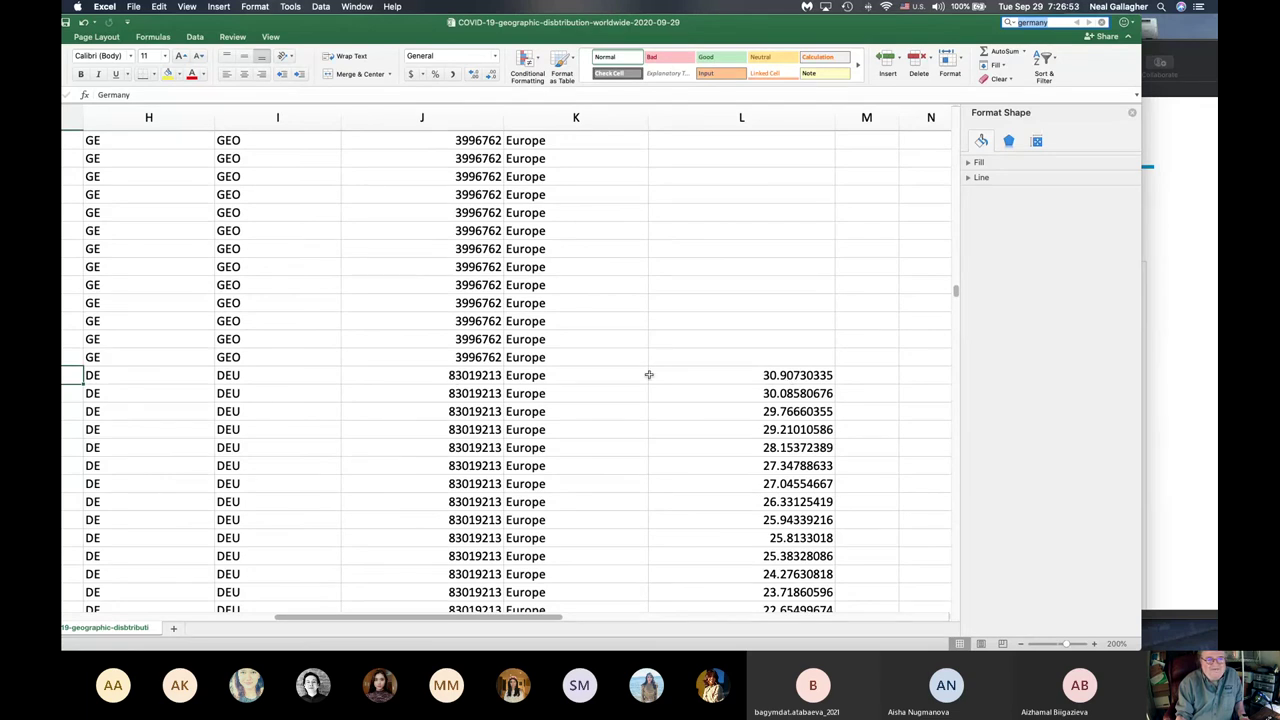
left_click(774, 377)
scroll(727, 398, "down", 20)
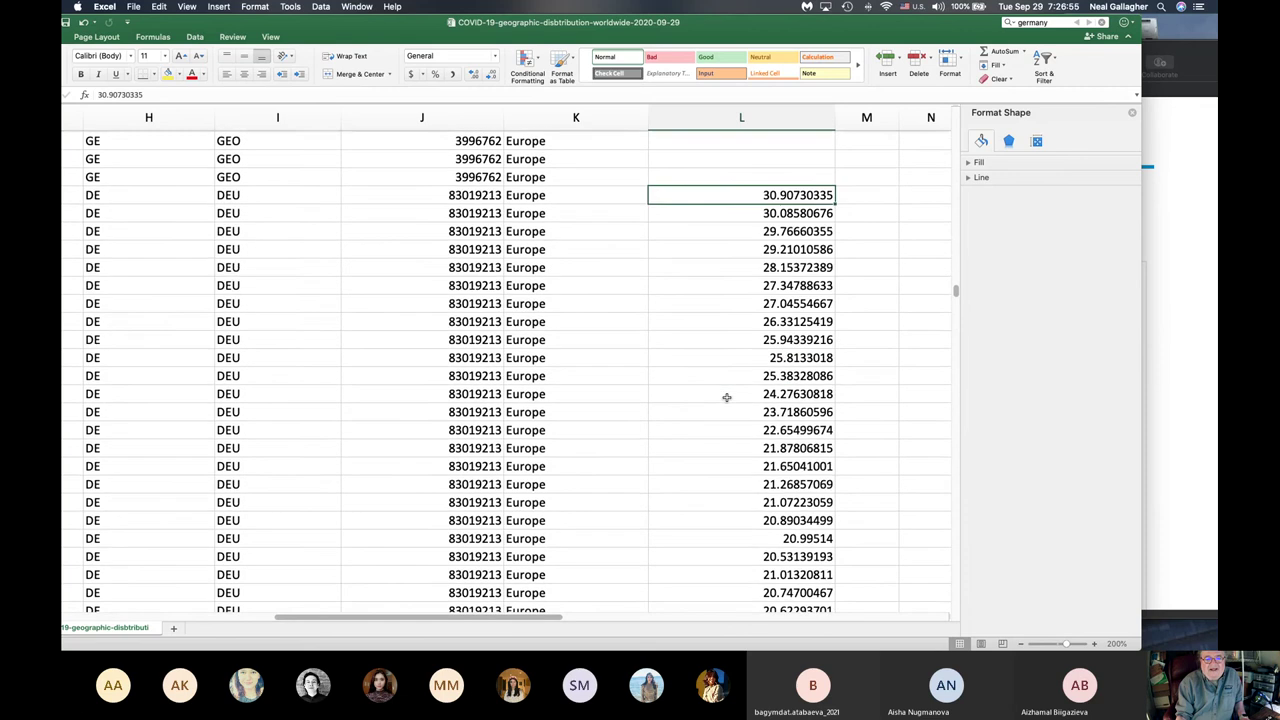
scroll(725, 398, "down", 20)
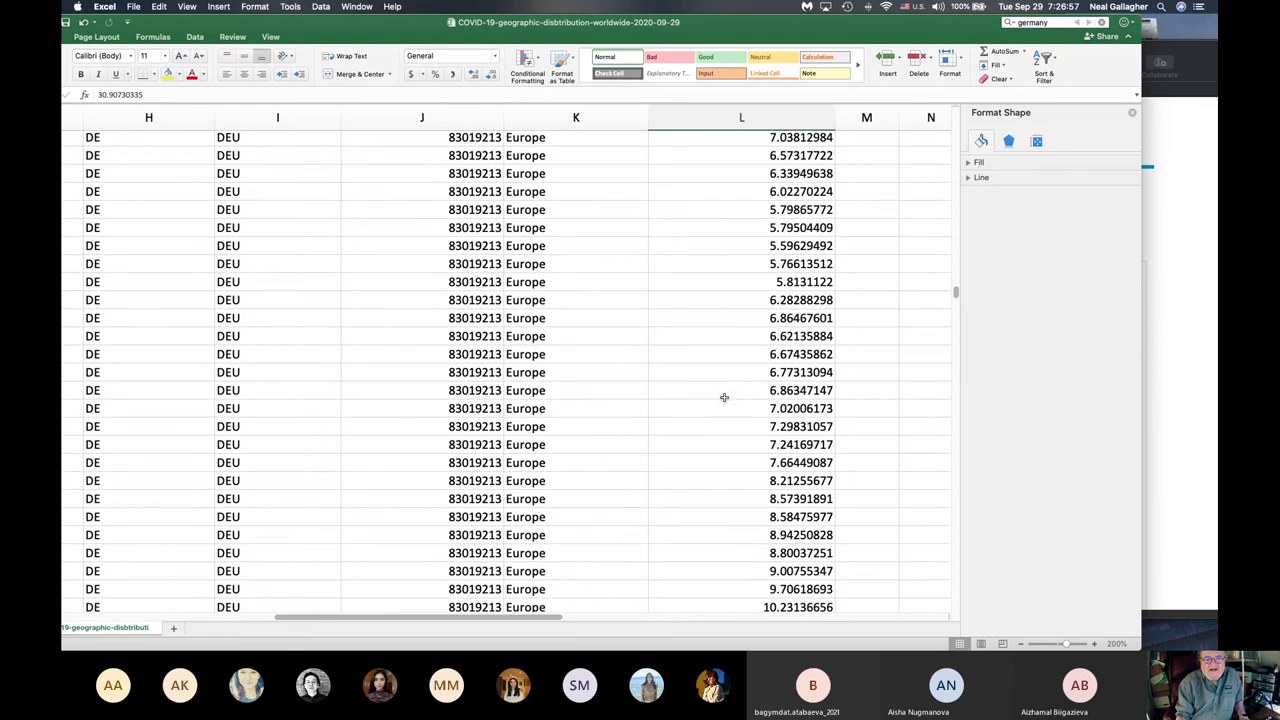
scroll(720, 396, "down", 20)
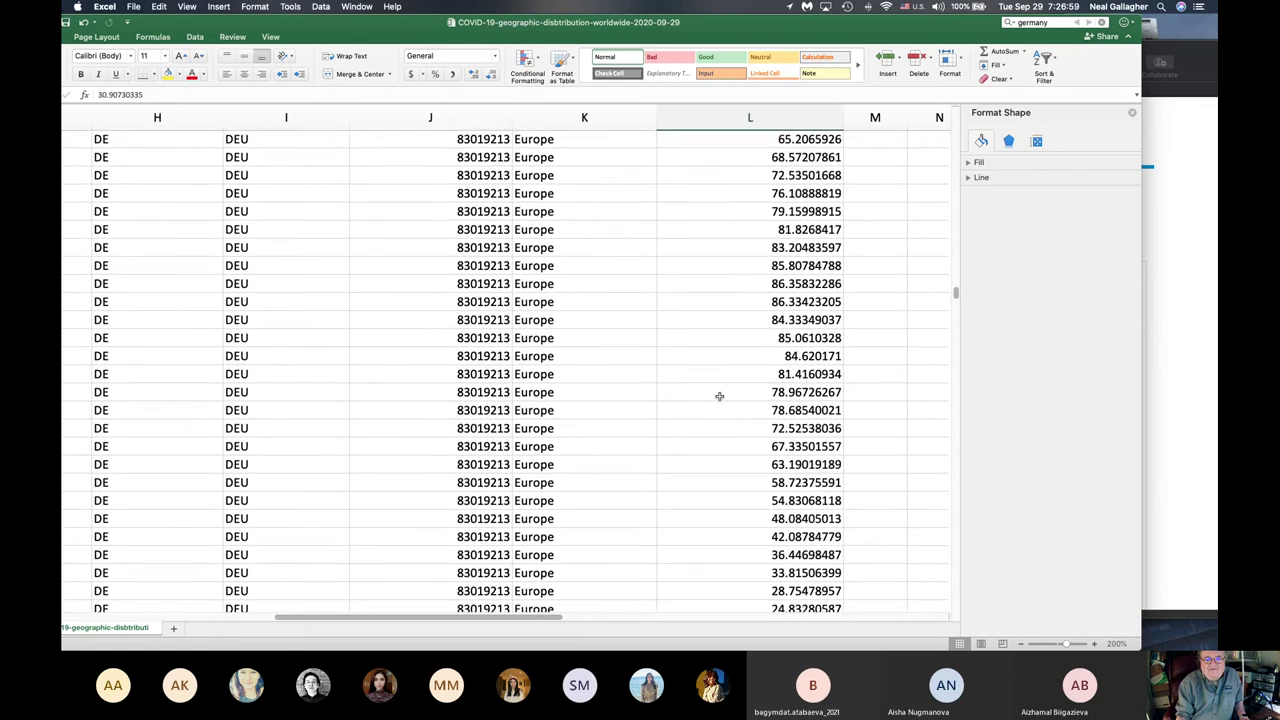
scroll(716, 394, "down", 10)
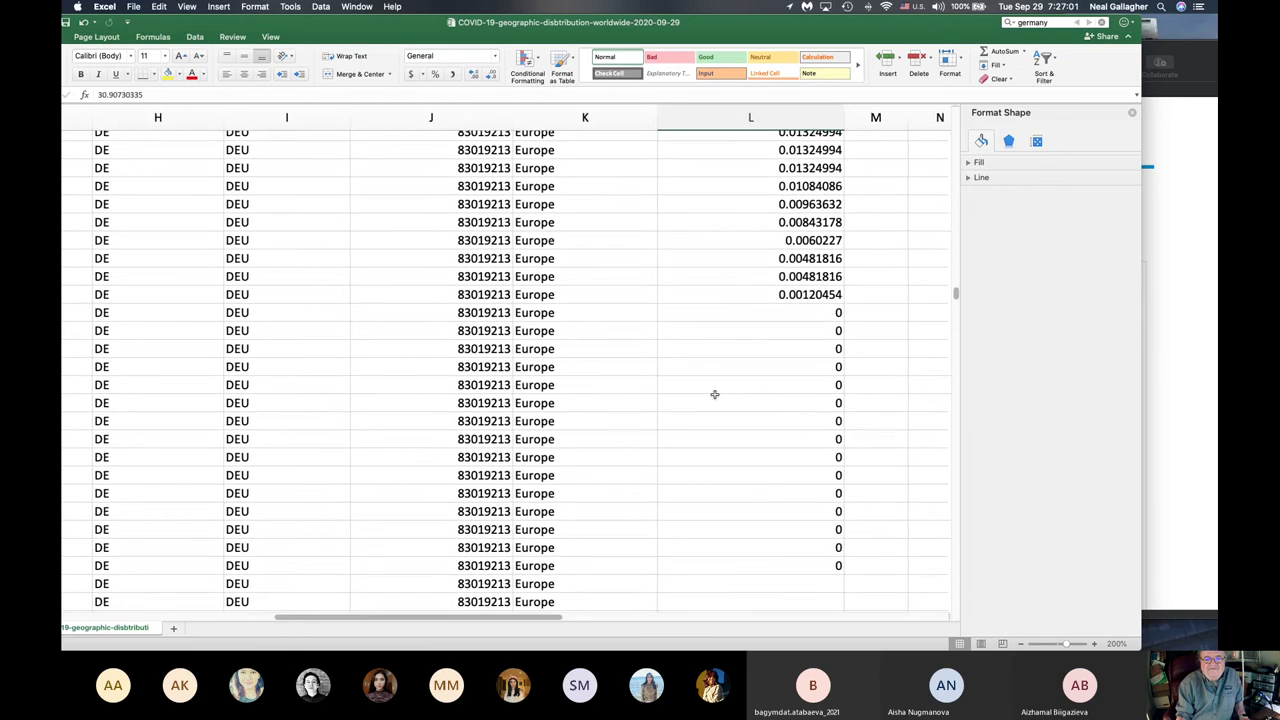
left_click(806, 294, "shift")
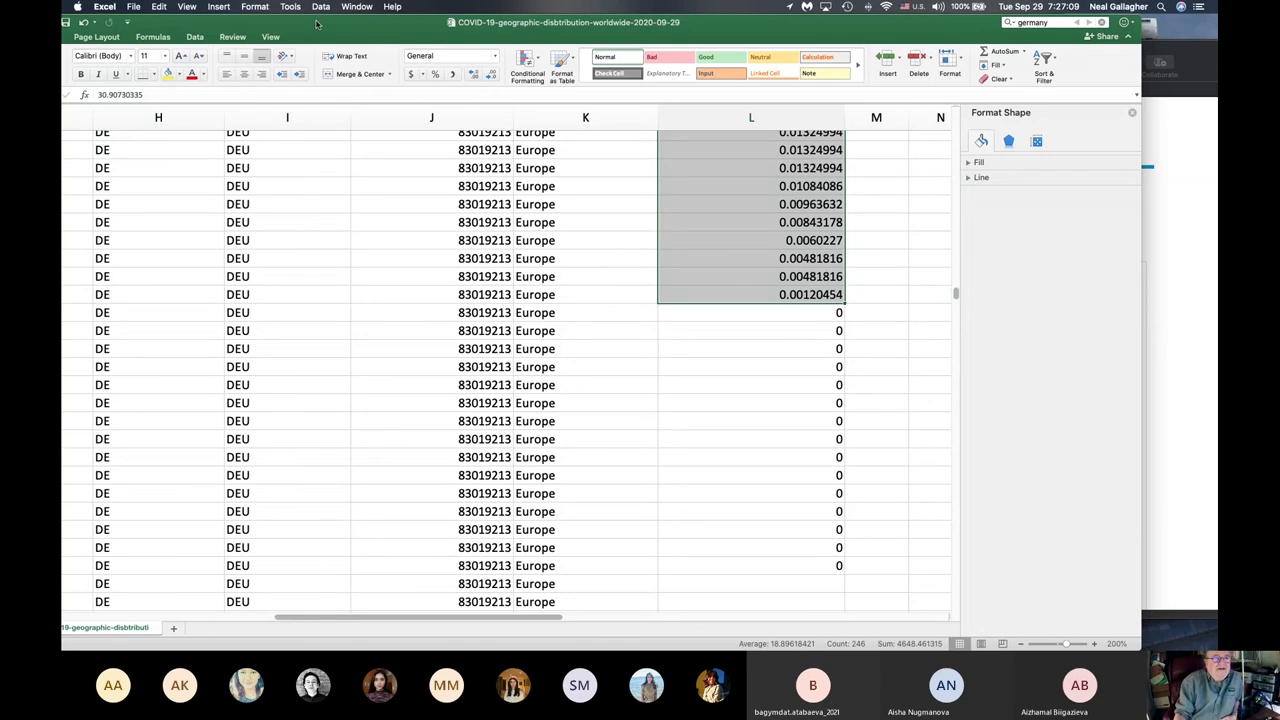
- Insert a markers-only scatter chart of Germany's selected 14-day case rates
left_click_drag(316, 23, 400, 27)
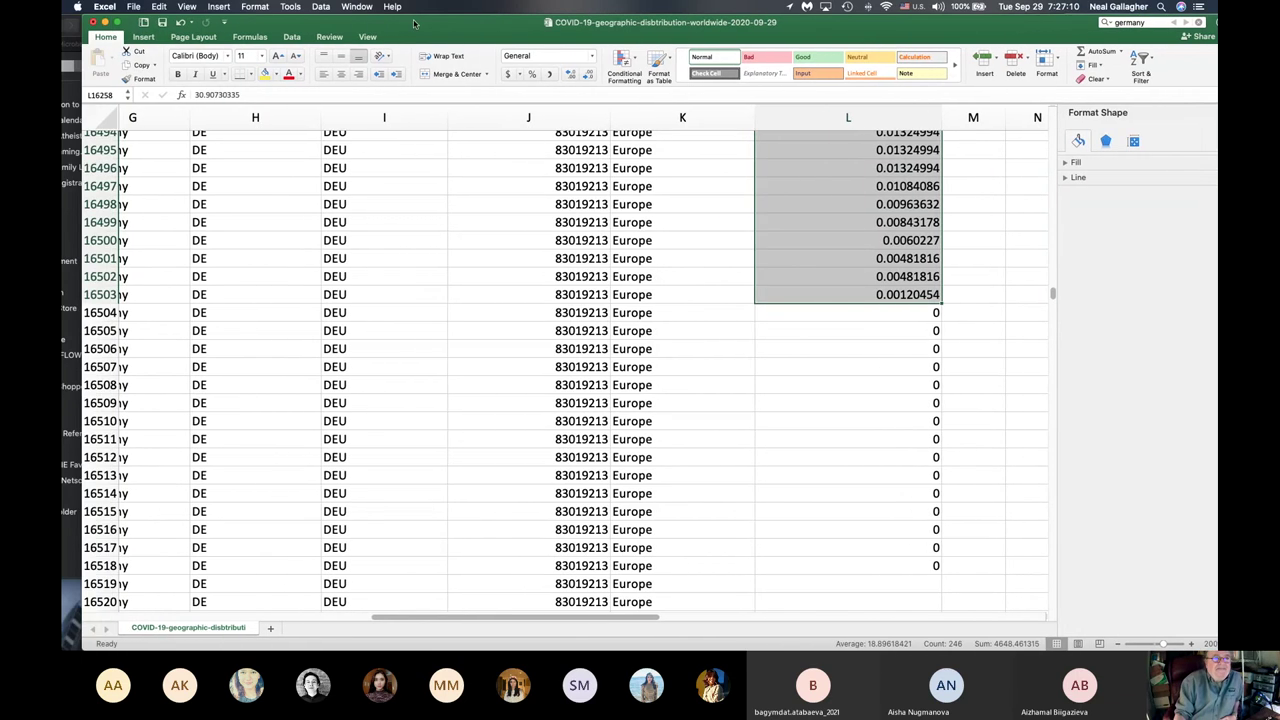
left_click(143, 37)
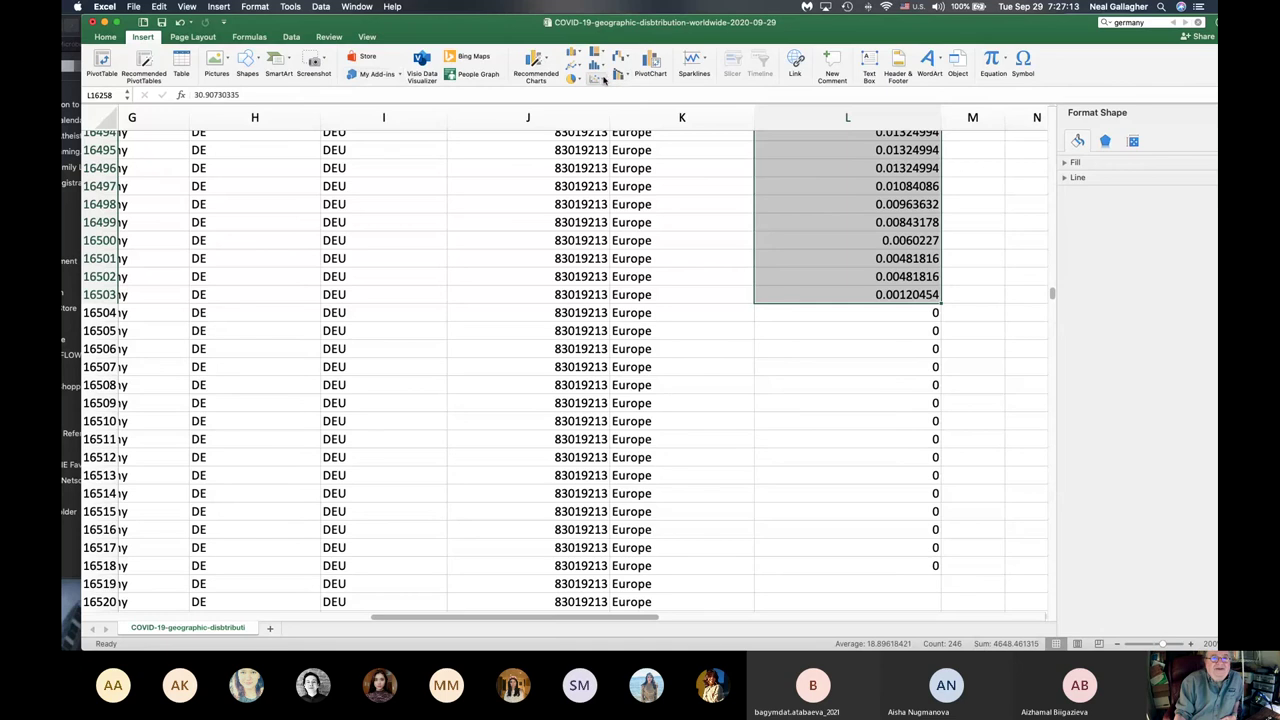
left_click(603, 79)
left_click(617, 130)
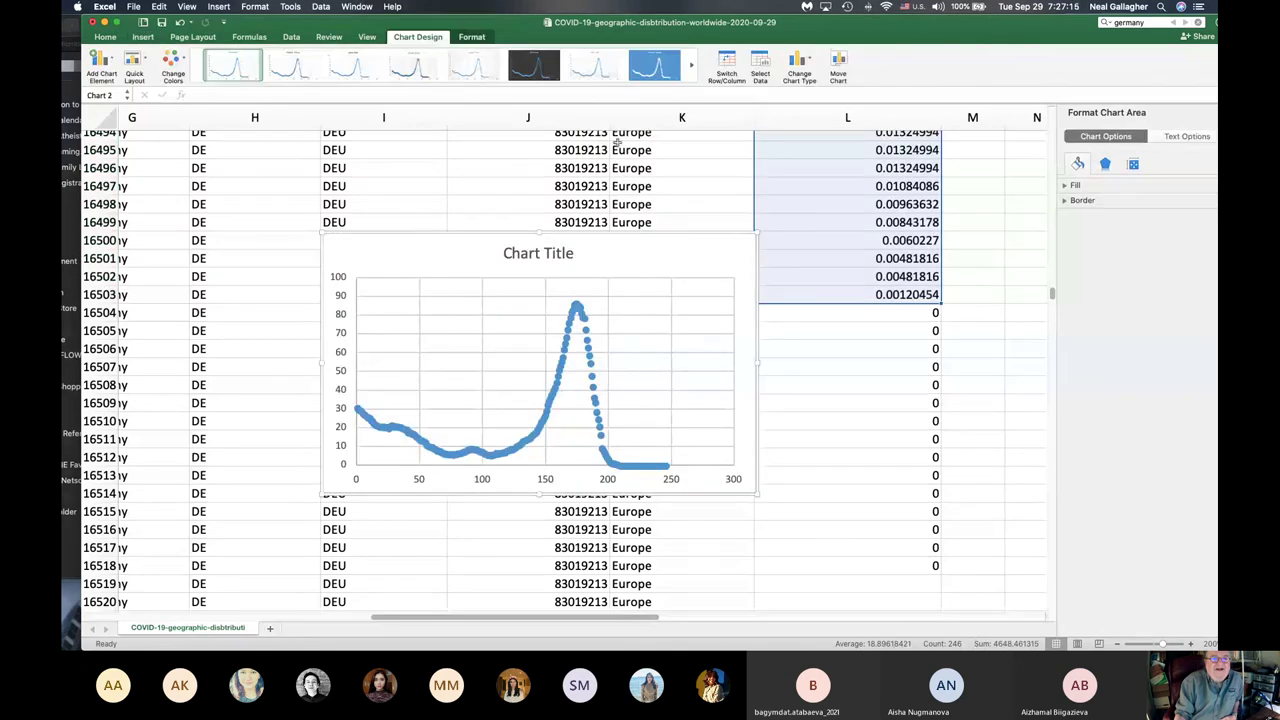
- Set the Germany chart's horizontal axis to show values in reverse order and move the chart up beside the column L values
scroll(522, 482, "down", 1)
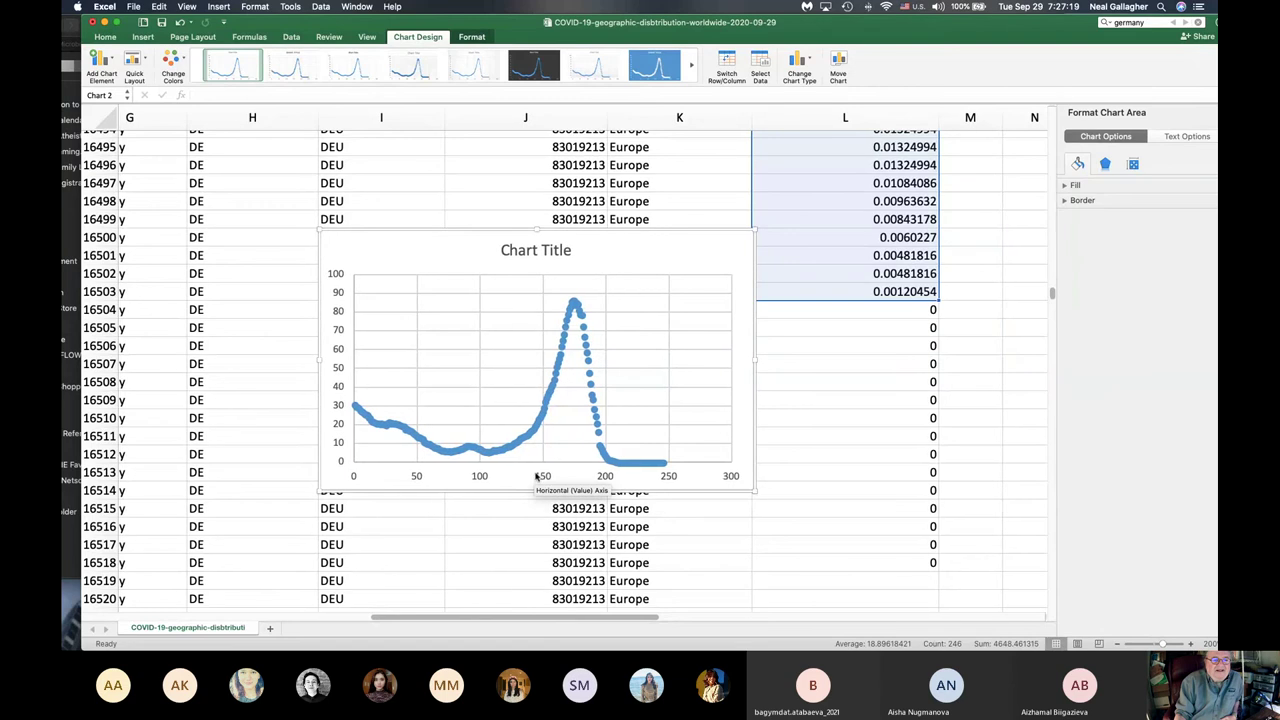
left_click(542, 478)
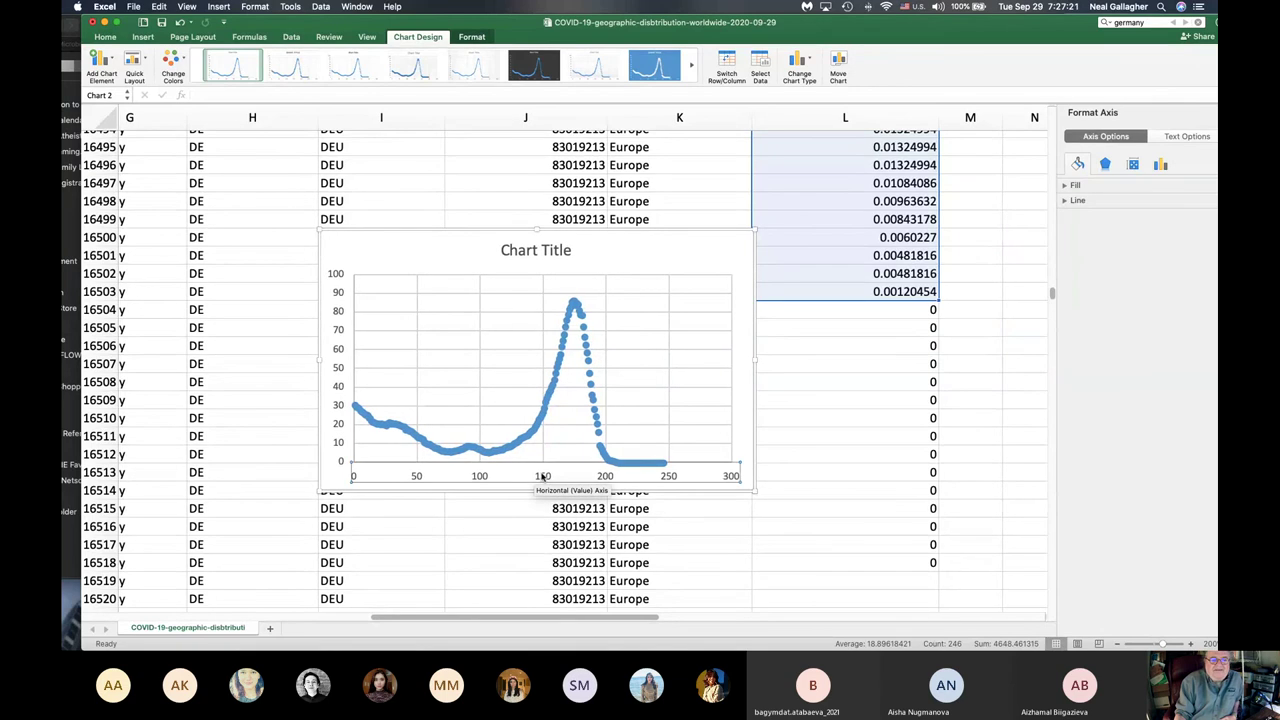
right_click(542, 478)
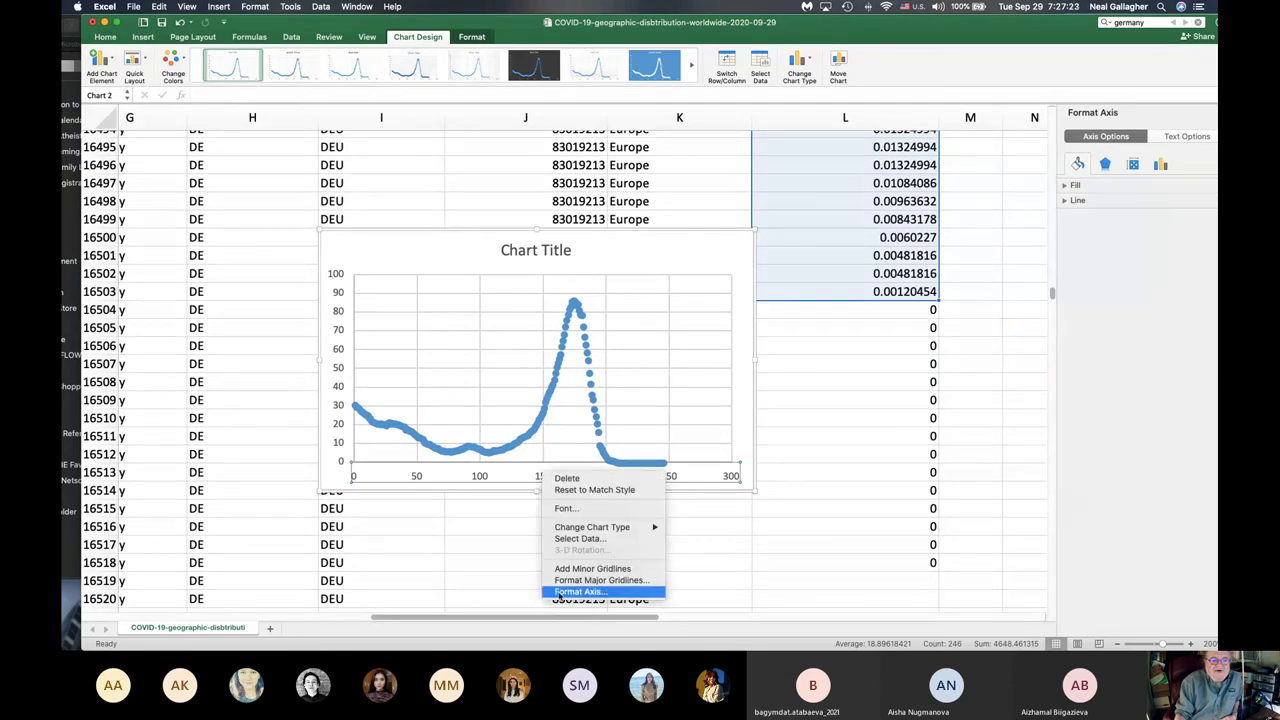
left_click(562, 594)
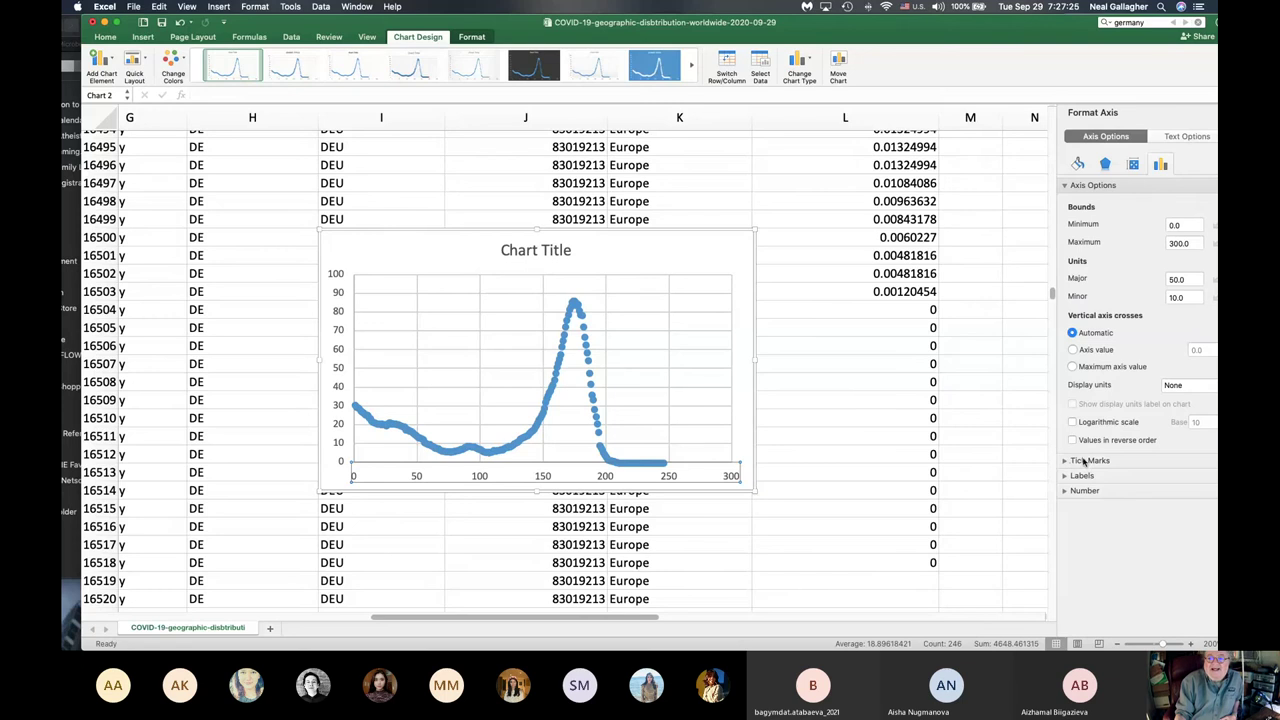
left_click(1073, 440)
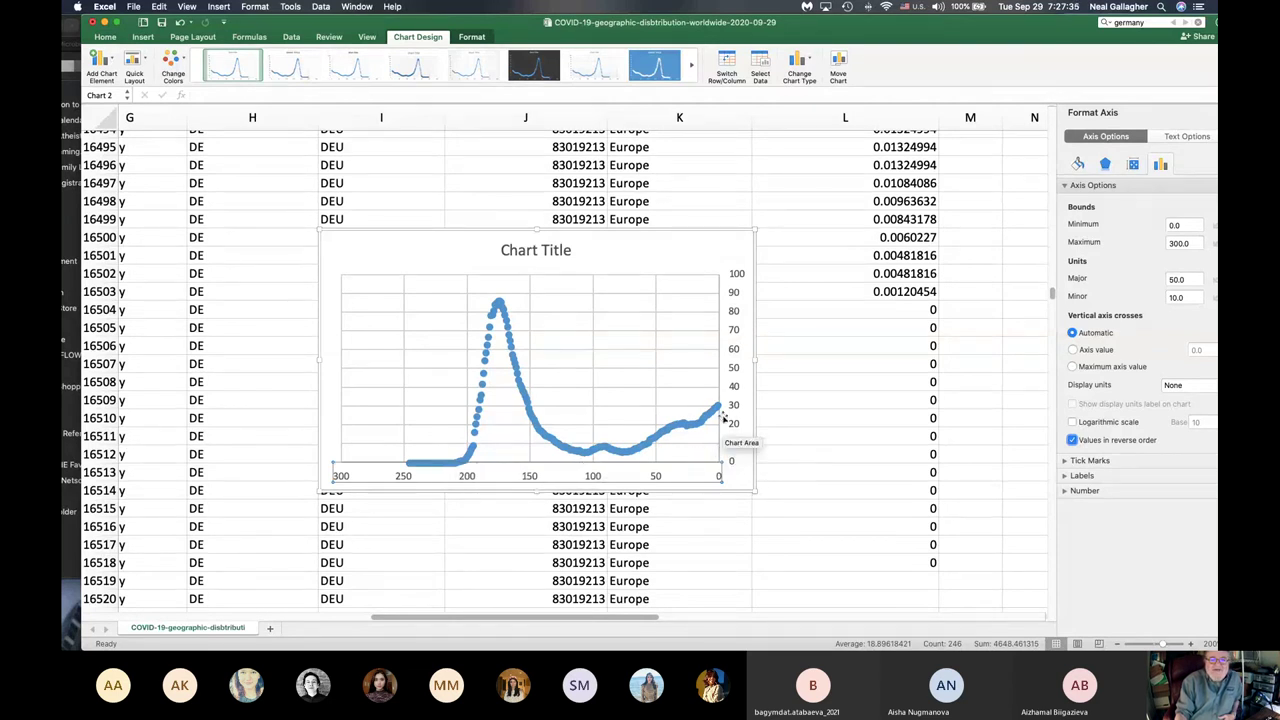
mouse_move(723, 405)
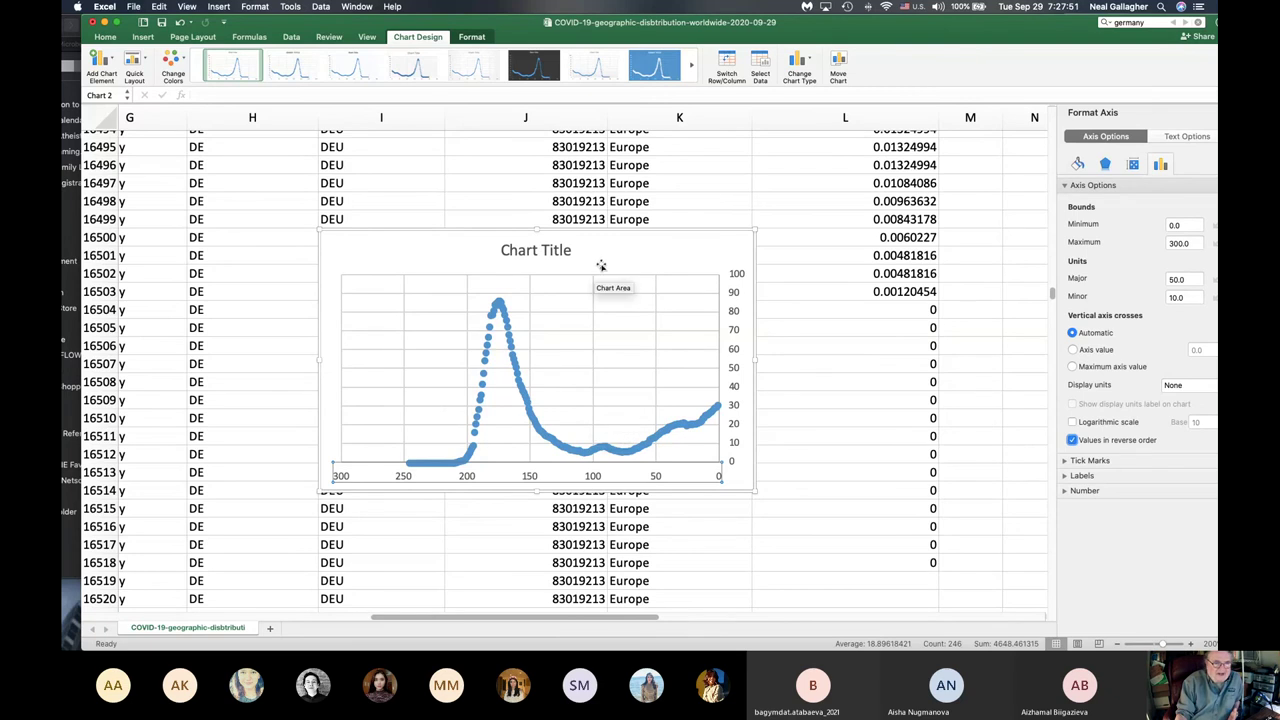
left_click_drag(606, 261, 711, 184)
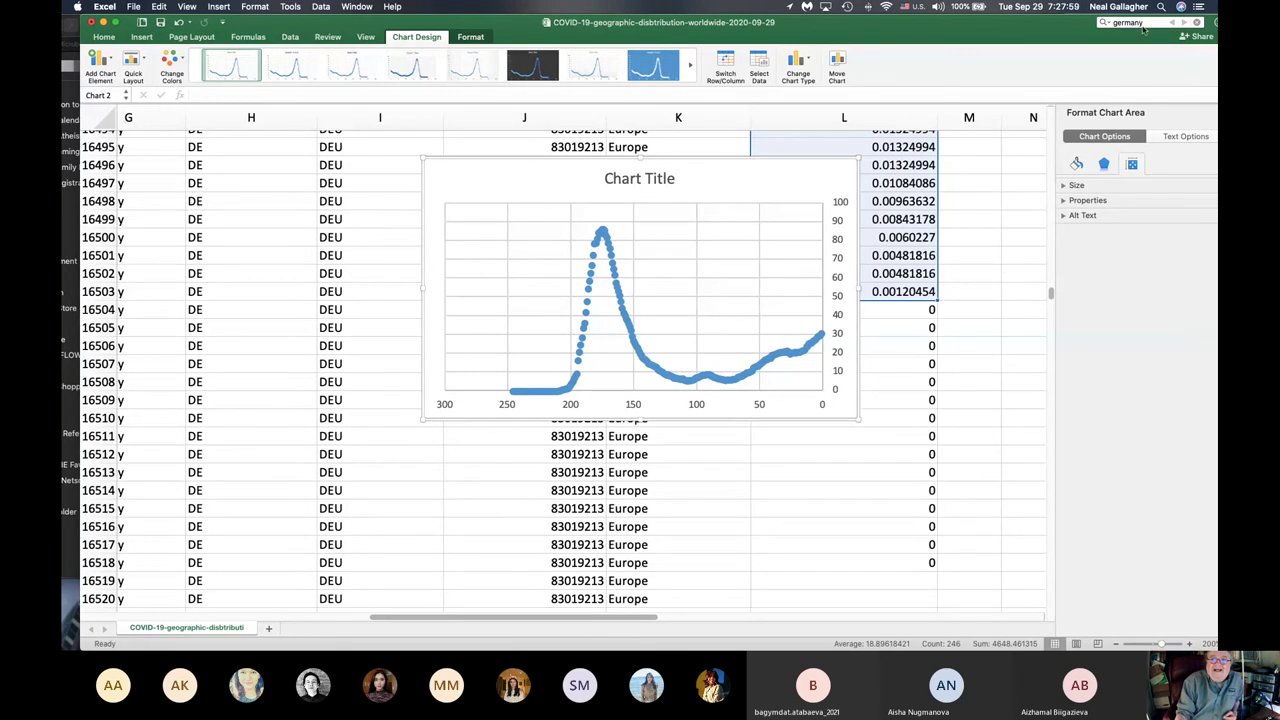
- Deselect the Germany chart and try to search the sheet for "united states"
left_click(965, 357)
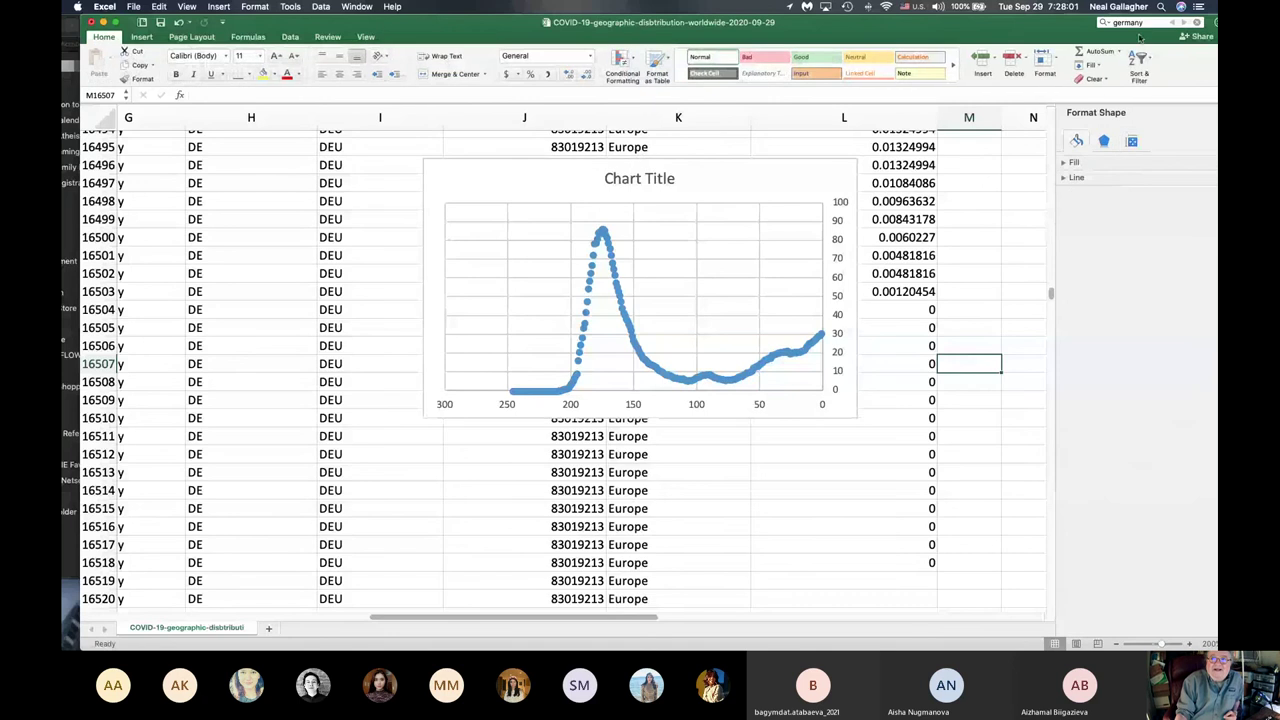
left_click_drag(1147, 21, 1103, 23)
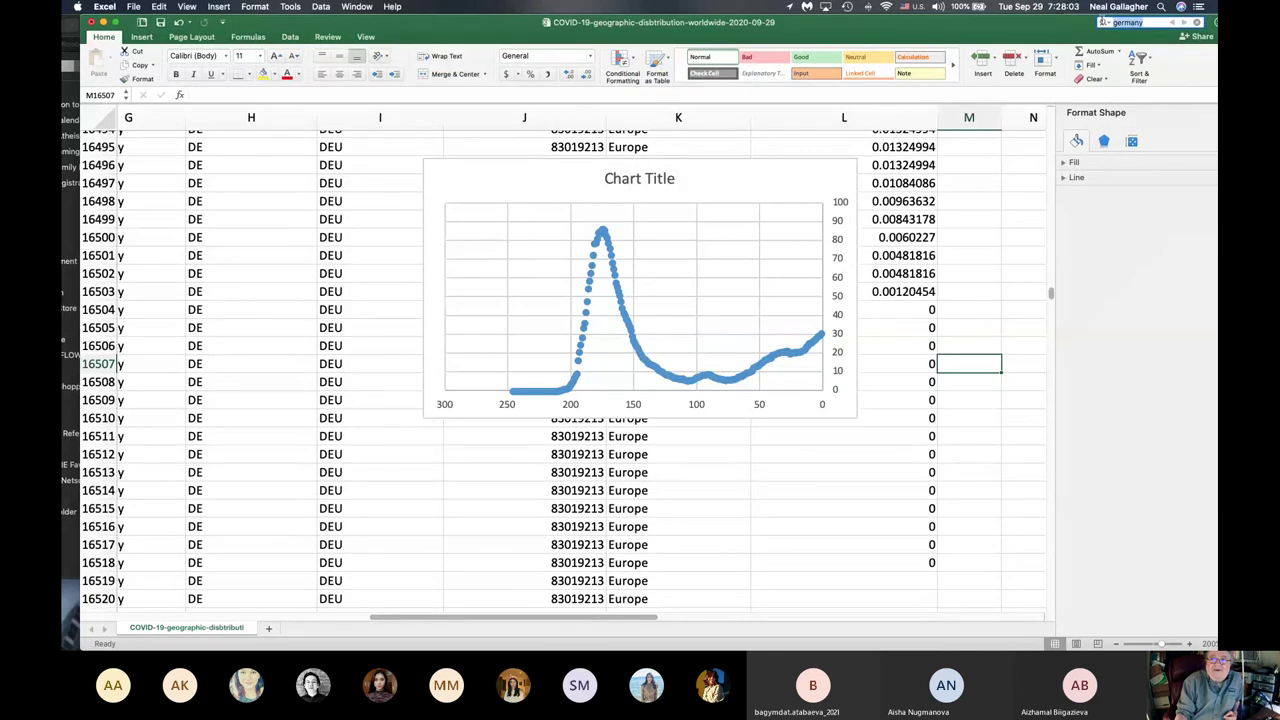
type("united states")
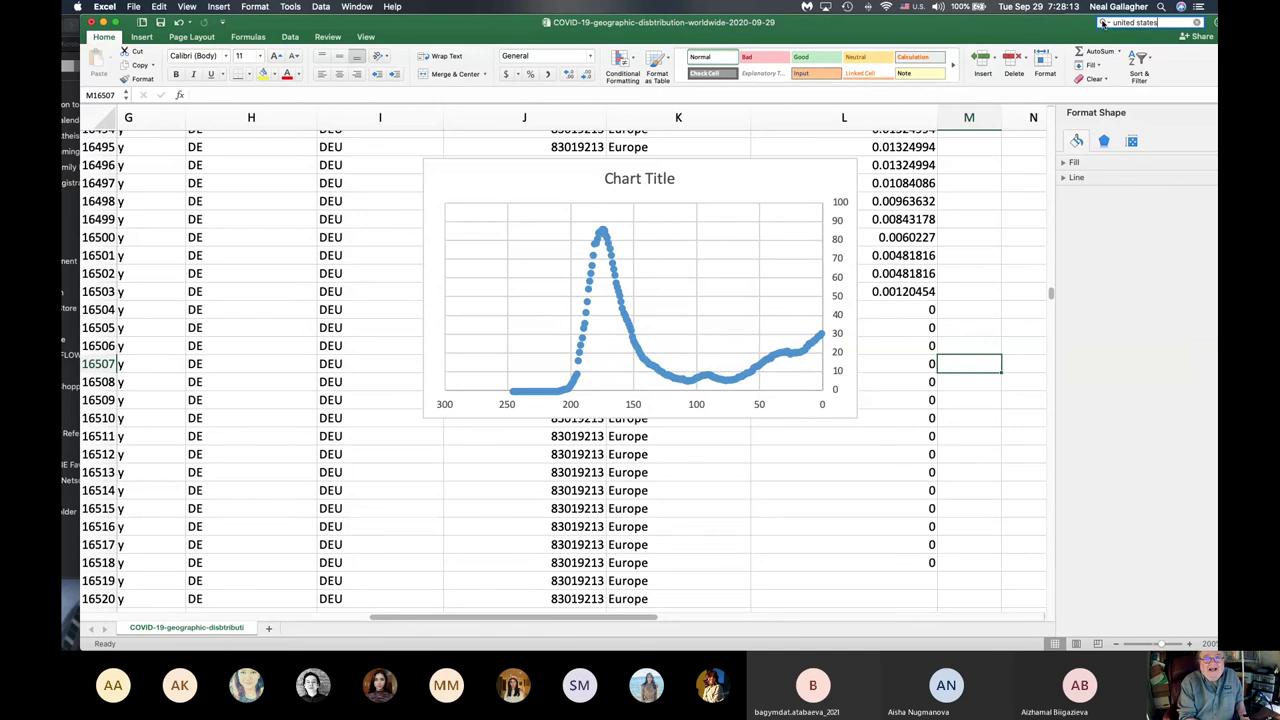
key("Return")
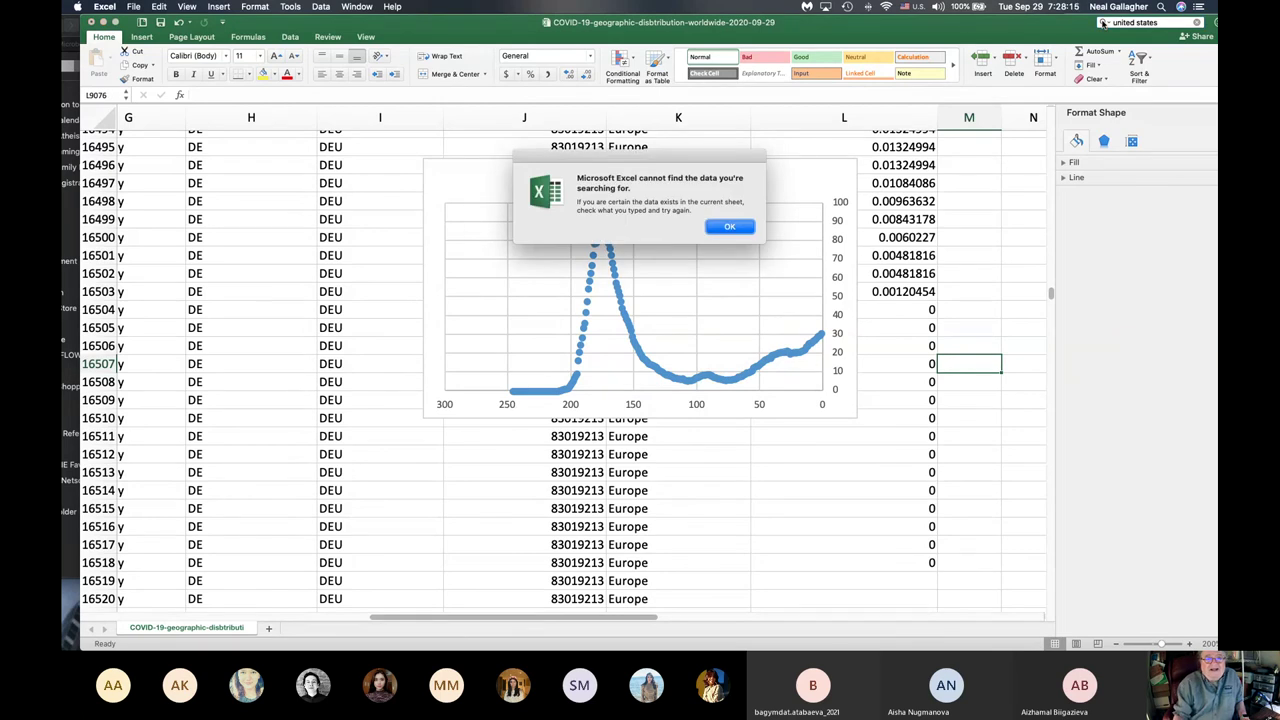
left_click(729, 228)
key("F4")
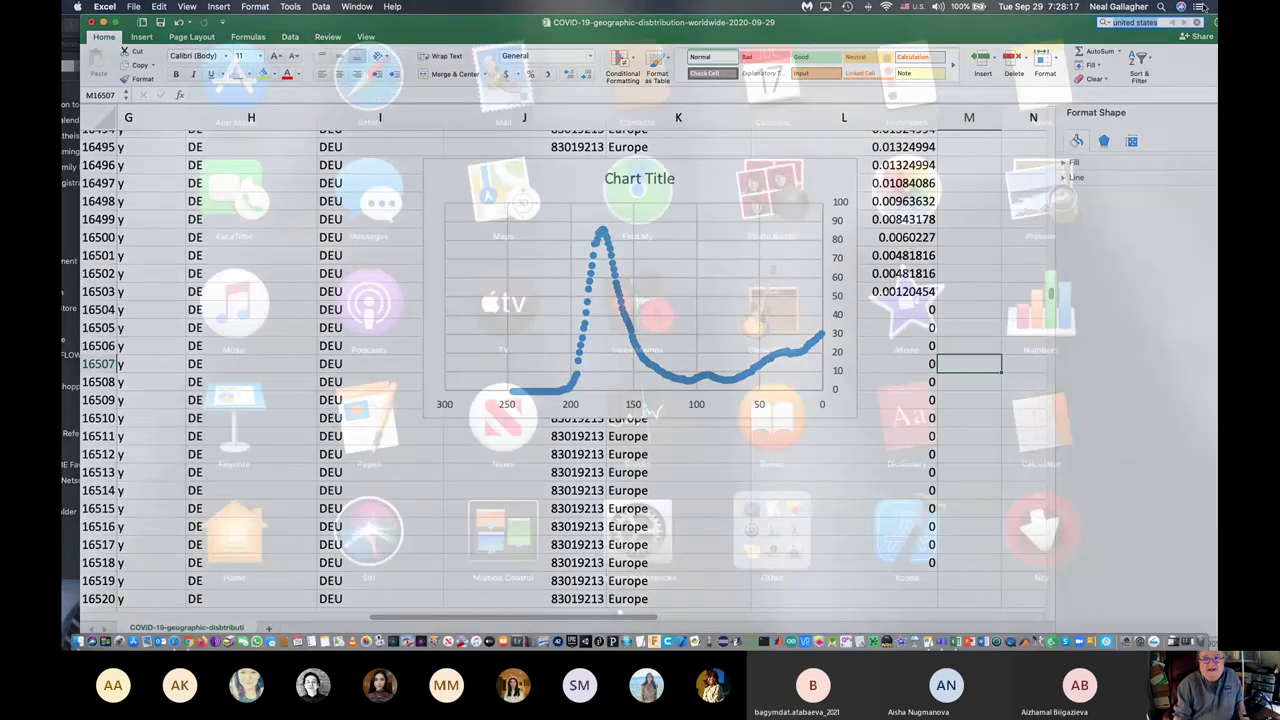
left_click(1068, 139)
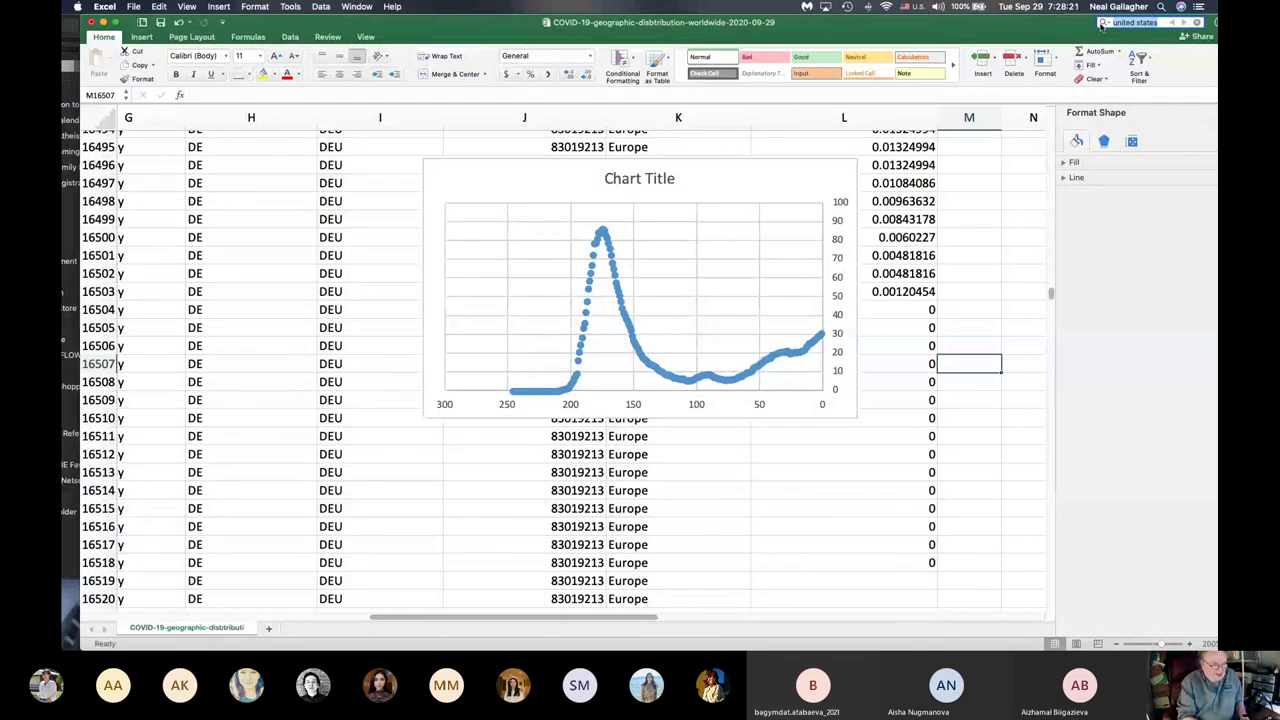
- Search the sheet for "USA"
type("U")
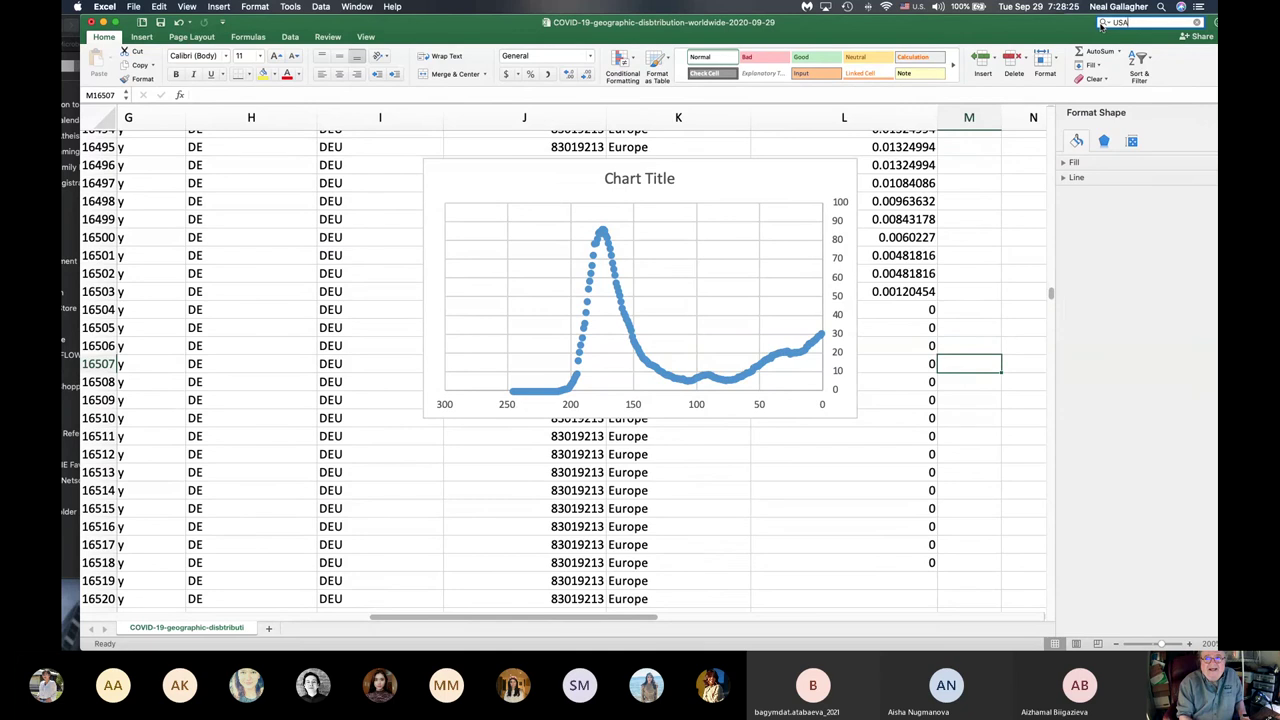
type("SA")
key("Return")
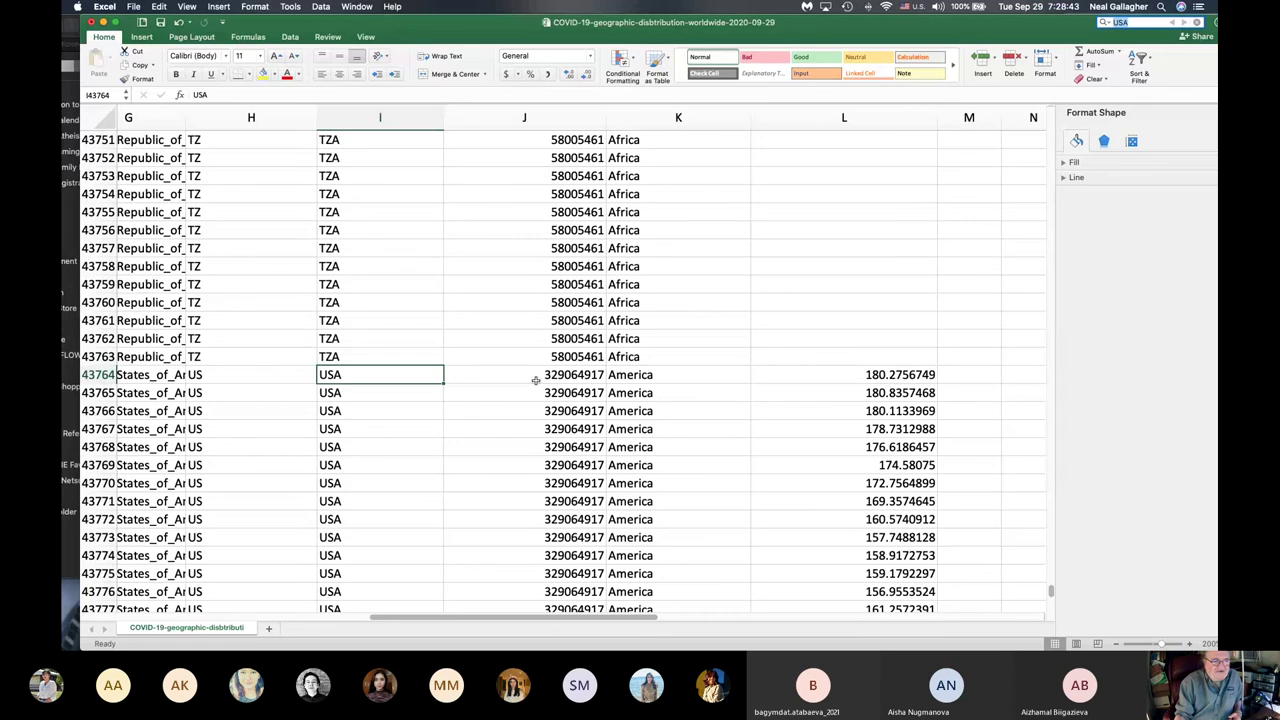
- Select the USA's 14-day case rates in column L from L43764 down to L44016, the last value before the zeros
left_click(880, 375)
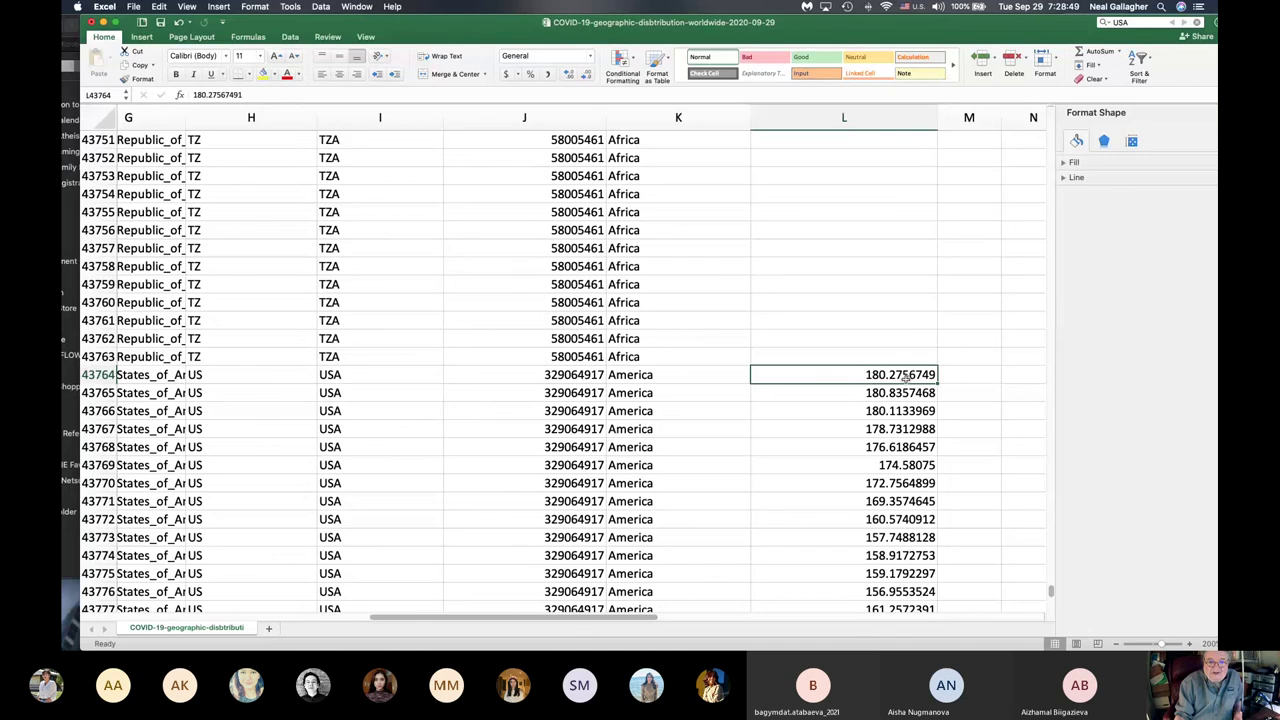
scroll(899, 376, "down", 20)
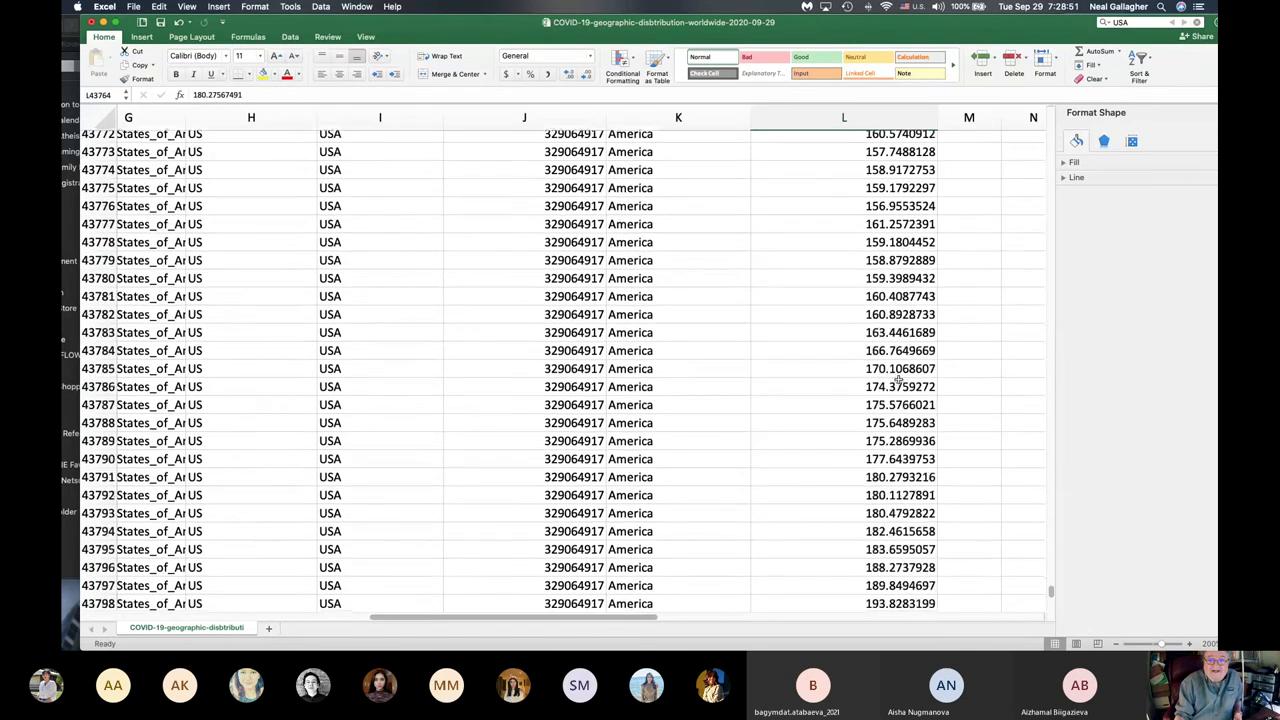
scroll(899, 379, "down", 20)
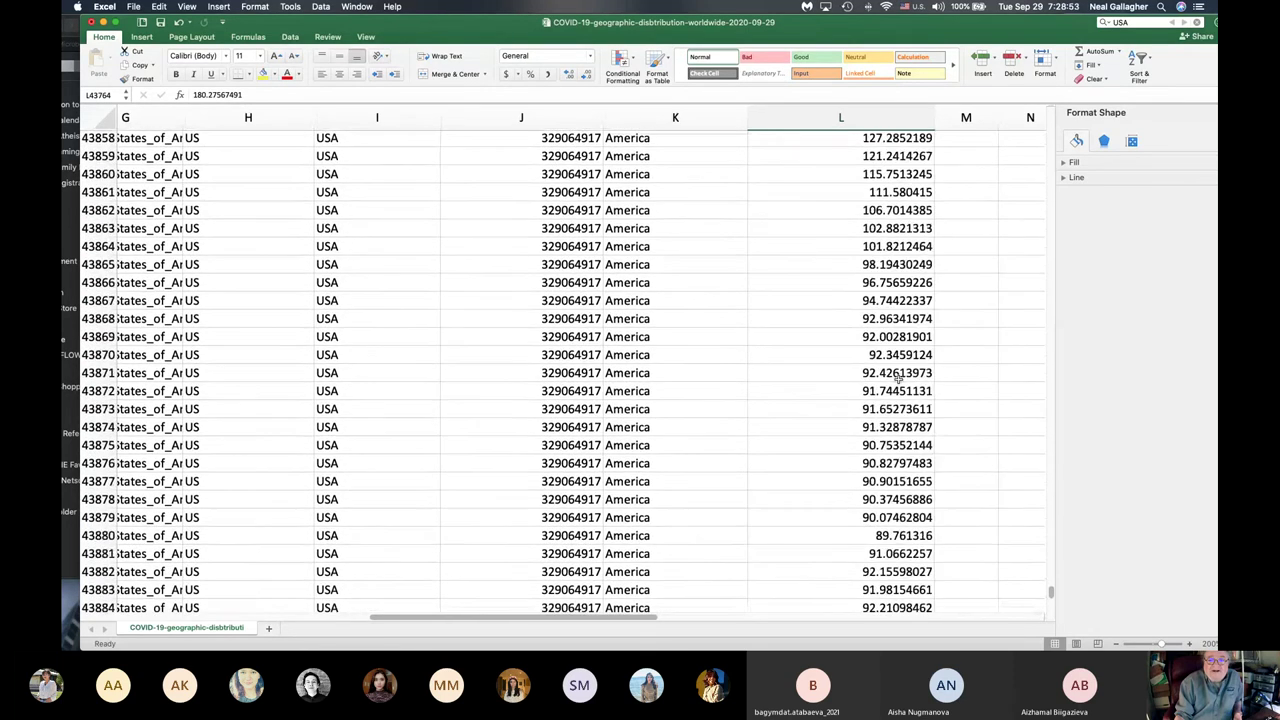
scroll(899, 379, "down", 15)
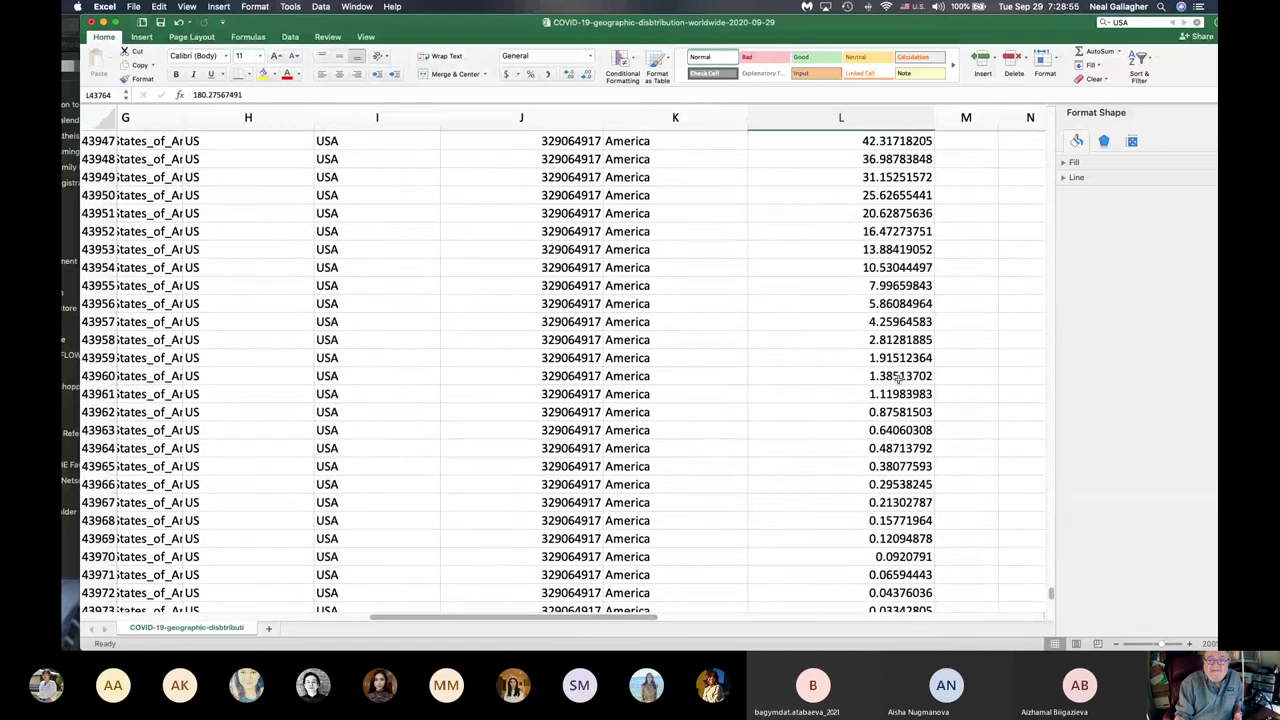
scroll(898, 380, "down", 10)
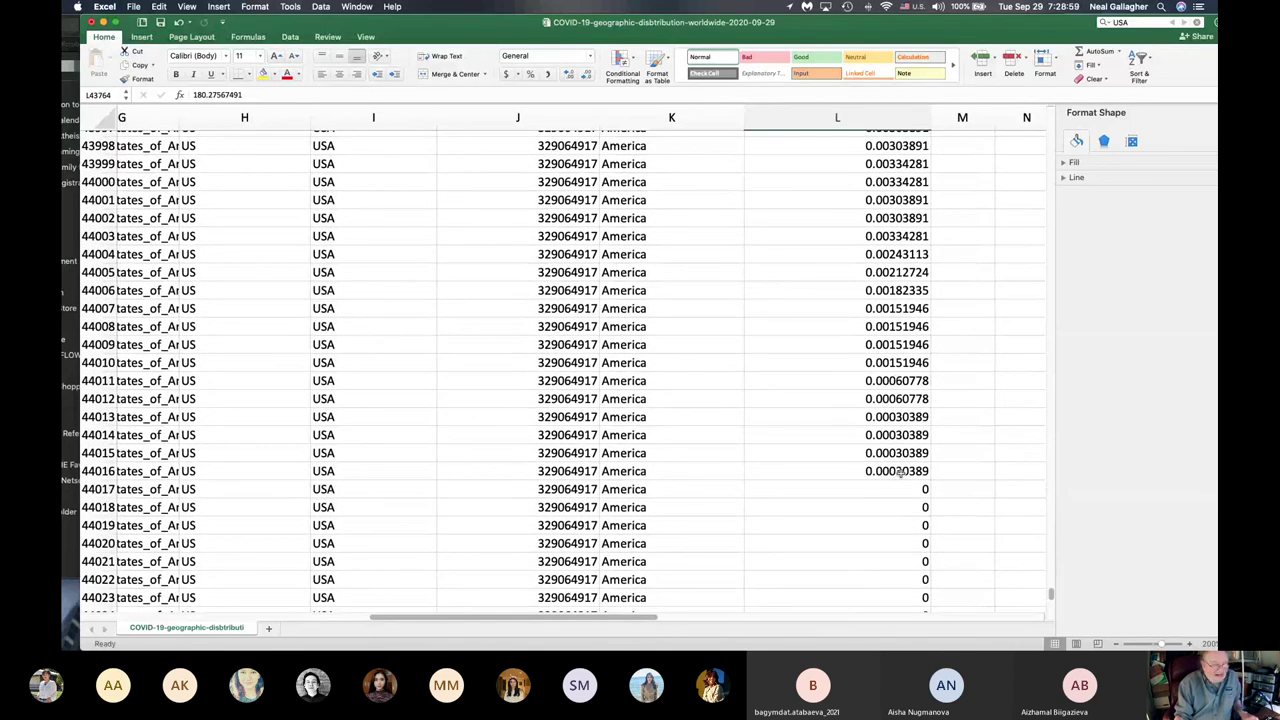
left_click(899, 471, "shift")
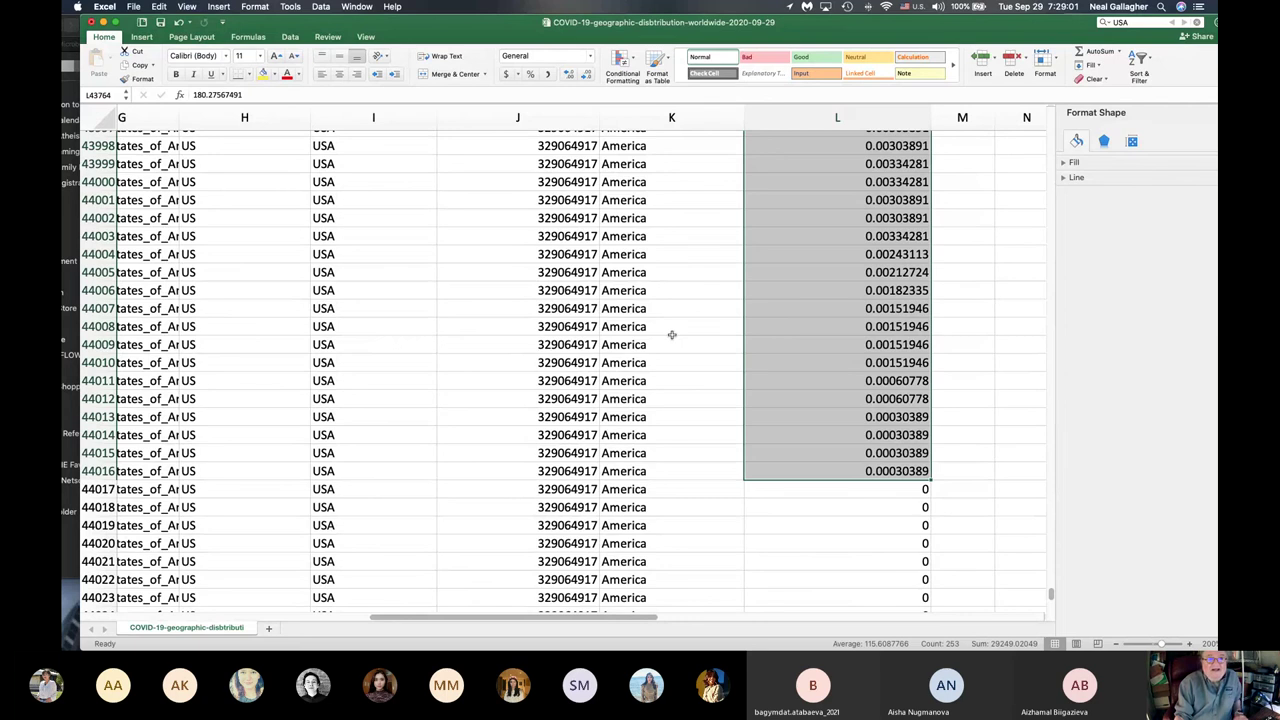
- Insert a markers-only scatter chart of the USA's selected 14-day case rates
left_click(141, 37)
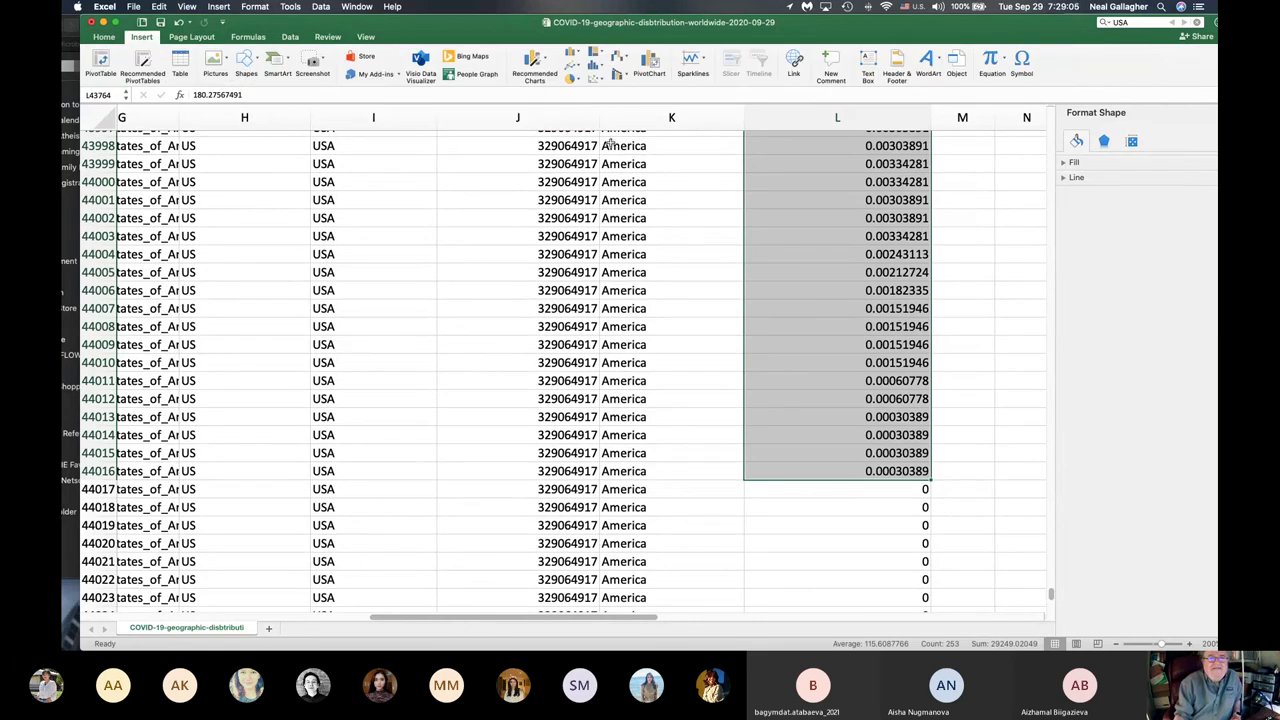
left_click(597, 77)
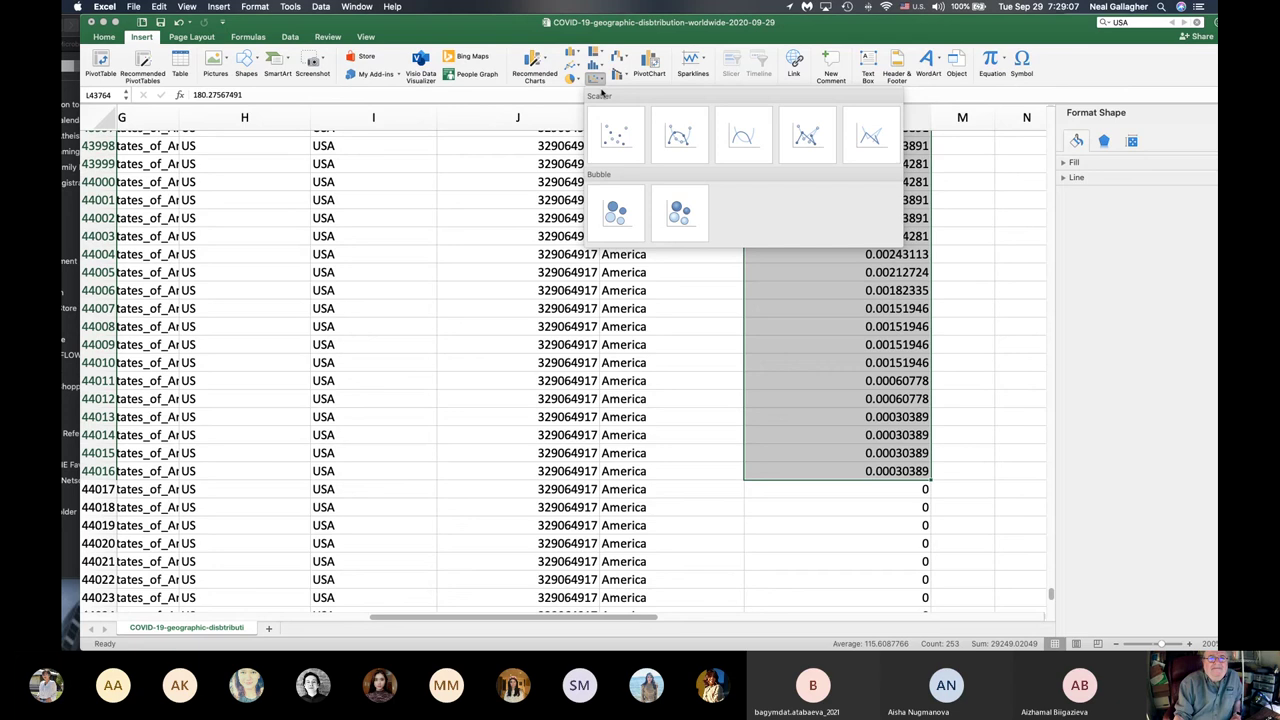
left_click(617, 137)
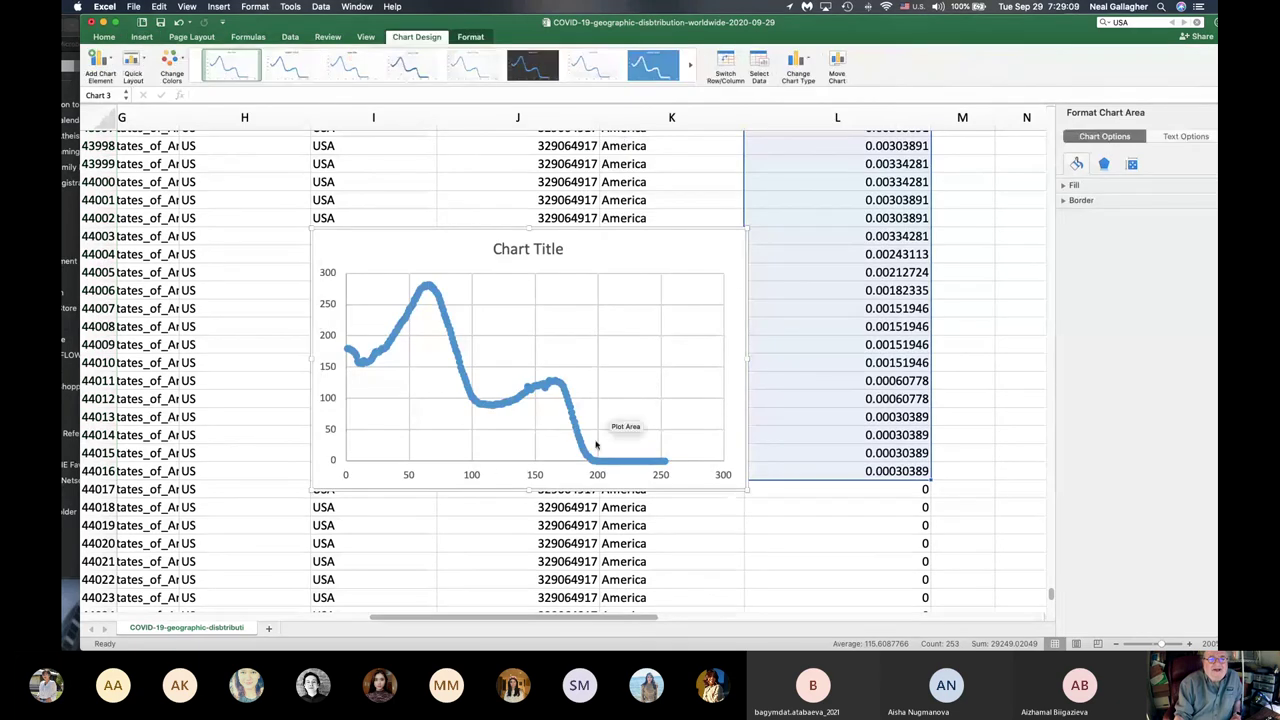
- Set the USA chart's horizontal axis to show values in reverse order
scroll(503, 471, "left", 1)
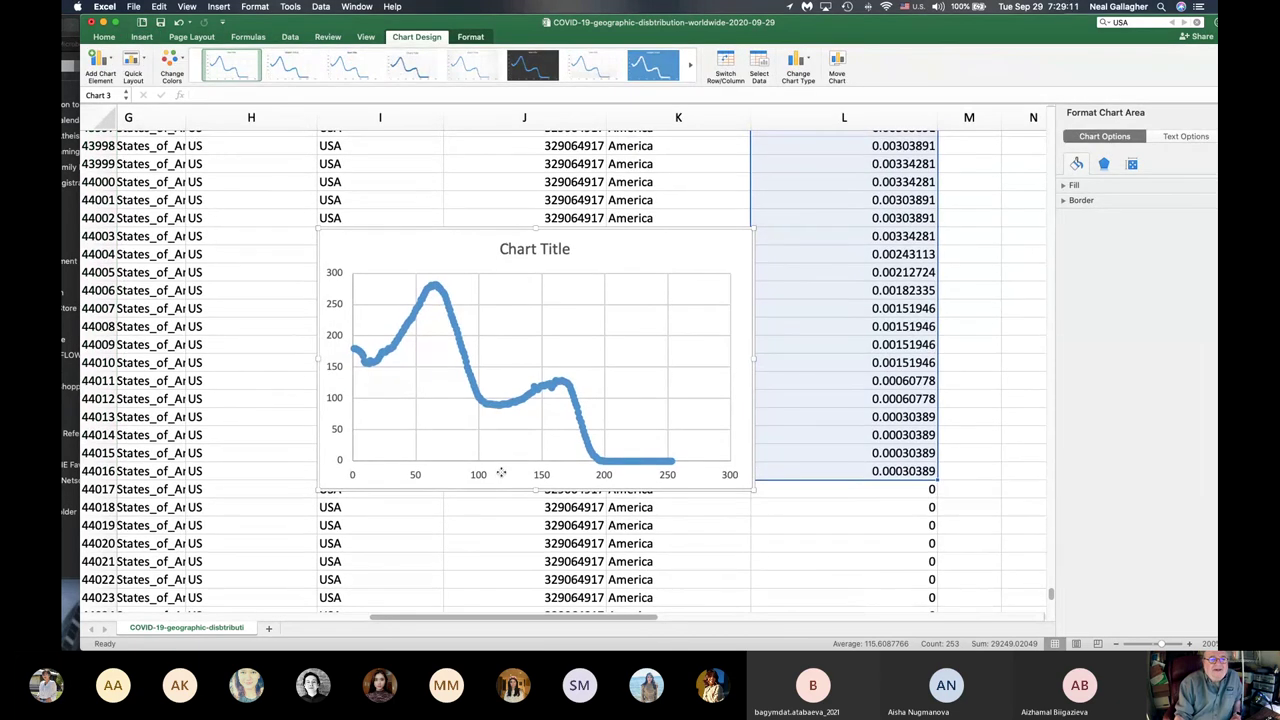
scroll(501, 472, "right", 1)
left_click(472, 474)
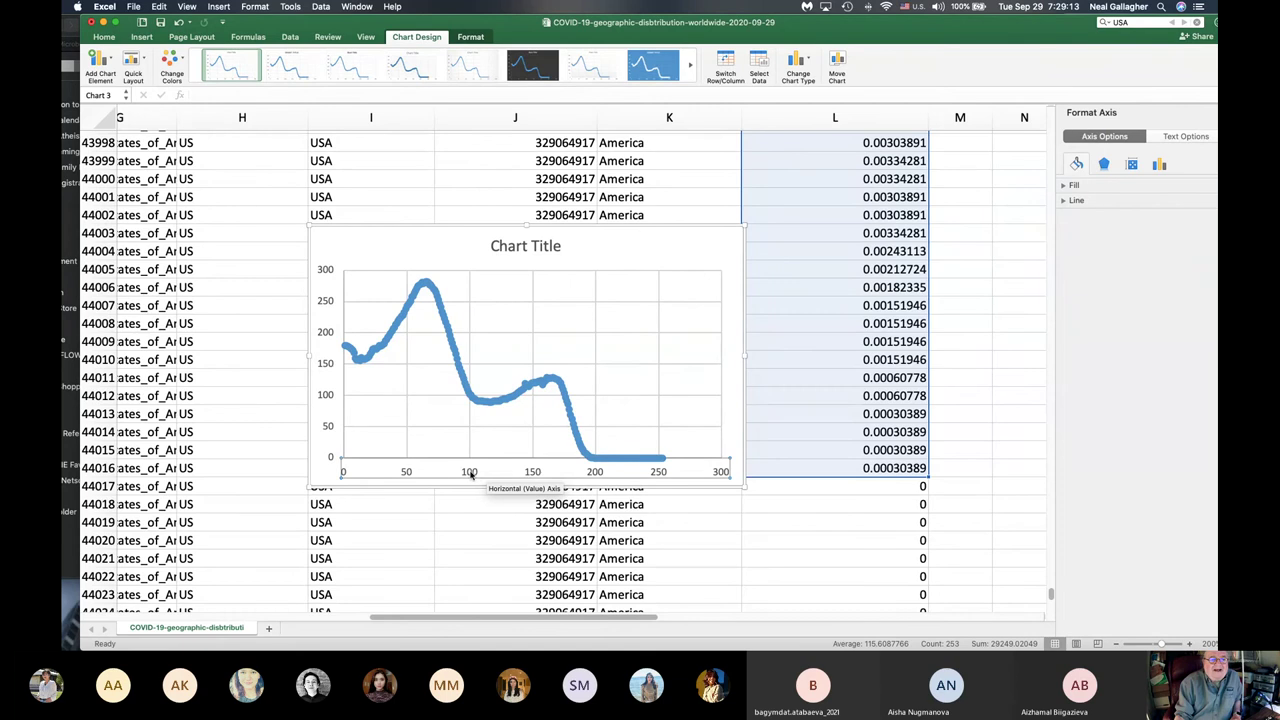
scroll(537, 466, "left", 1)
right_click(540, 467)
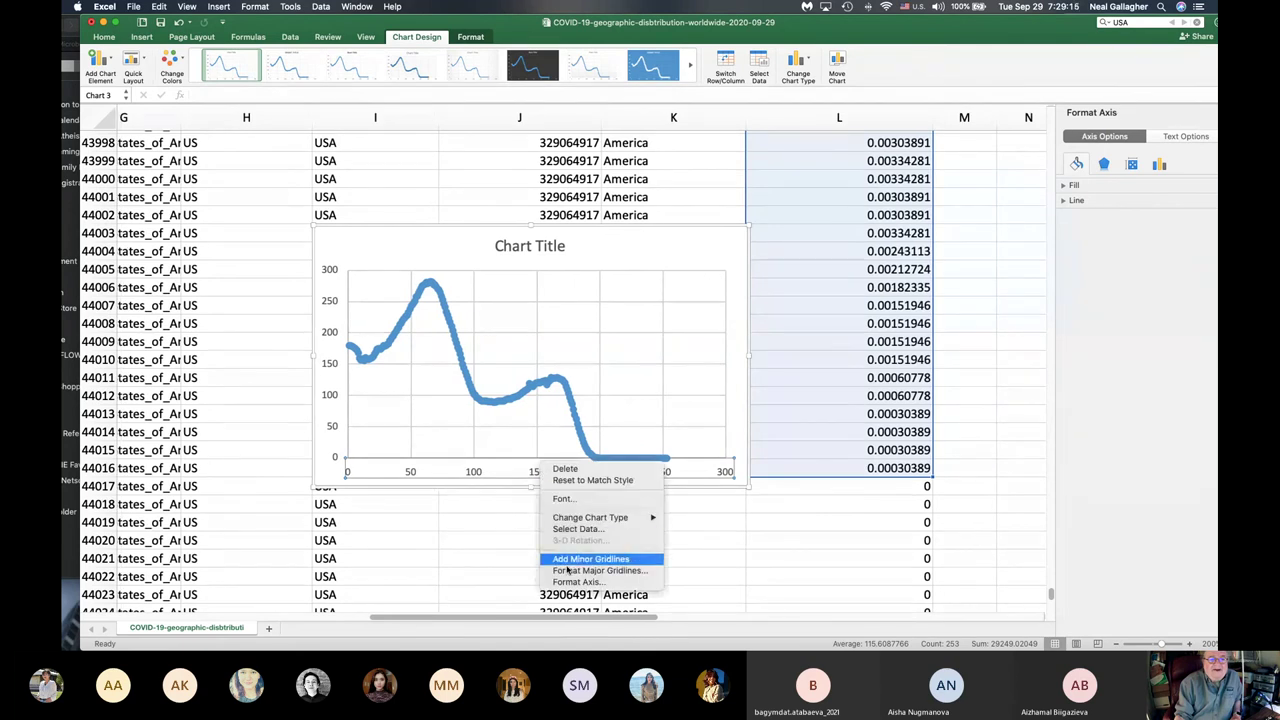
left_click(580, 584)
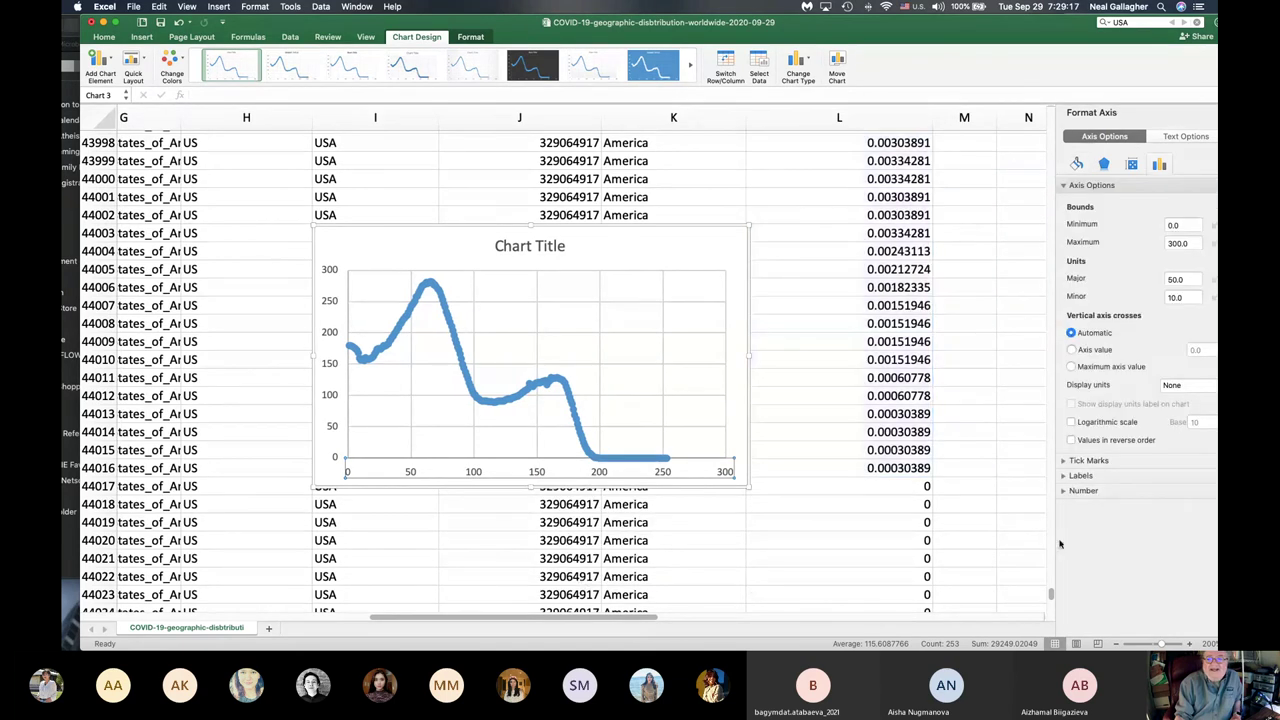
left_click(1071, 441)
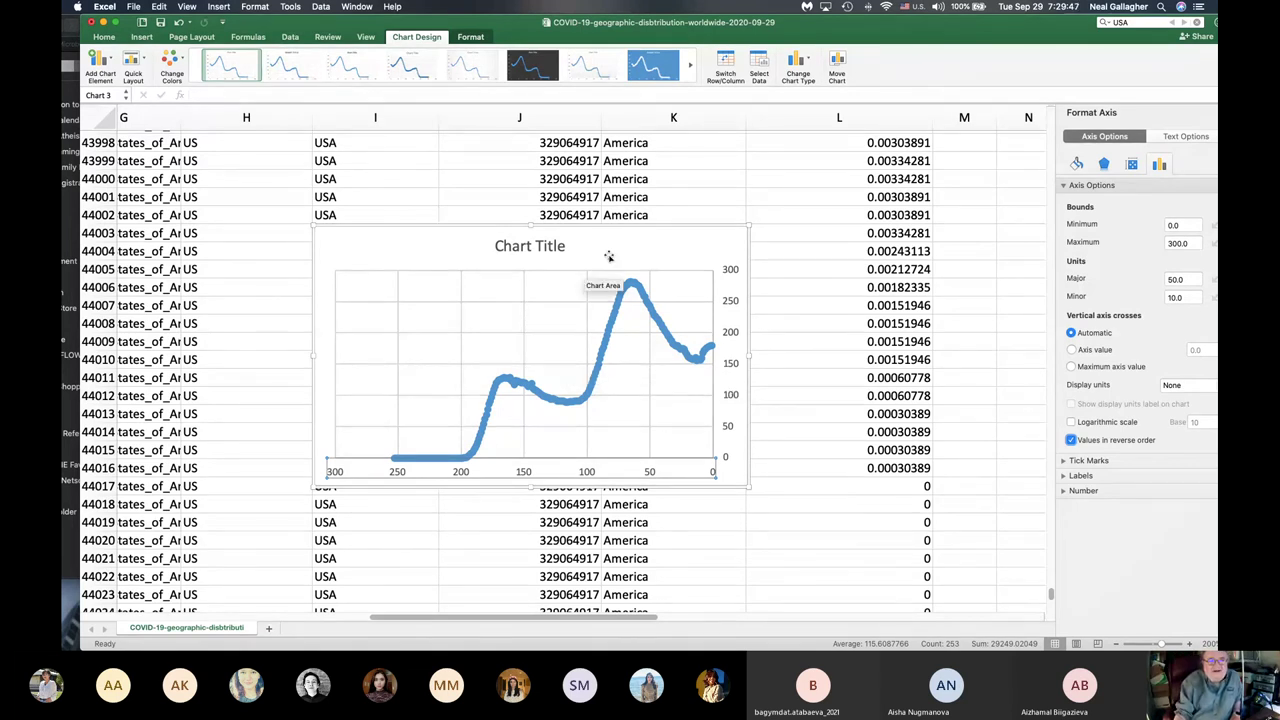
- Replace the placeholder title of the newest chart with "USA" and select the whole chart
left_click(515, 247)
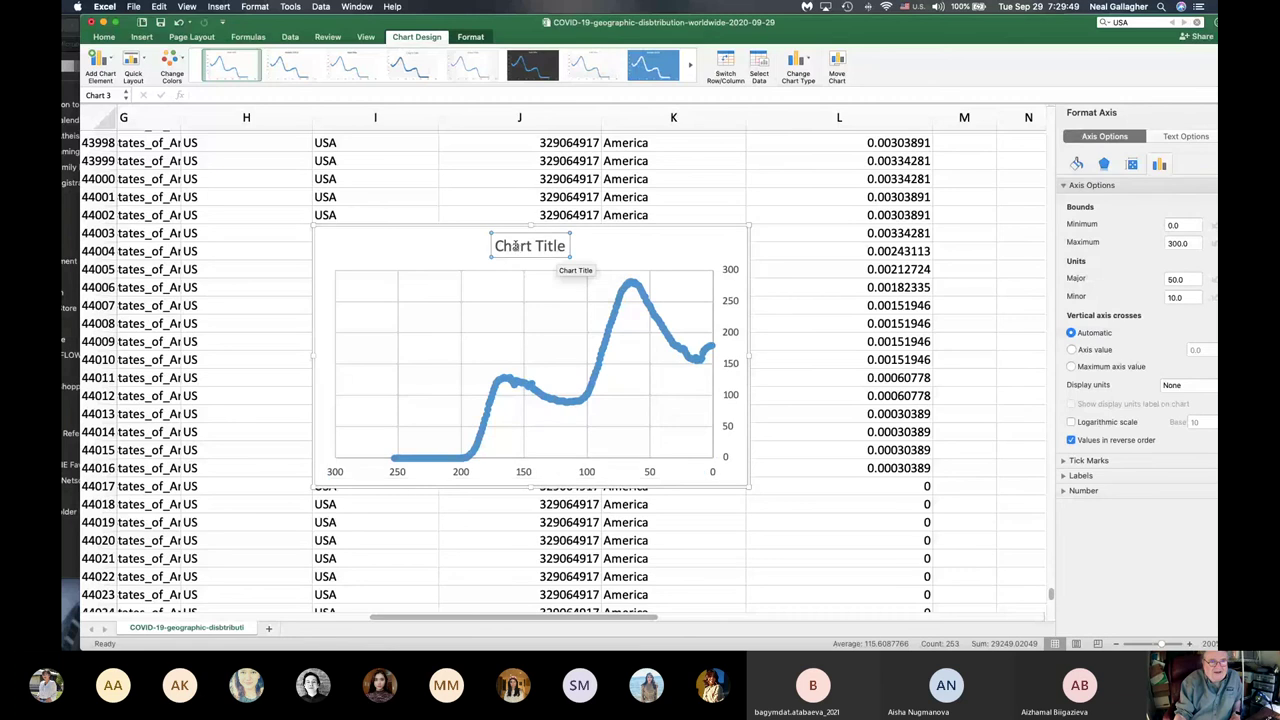
left_click_drag(566, 246, 482, 244)
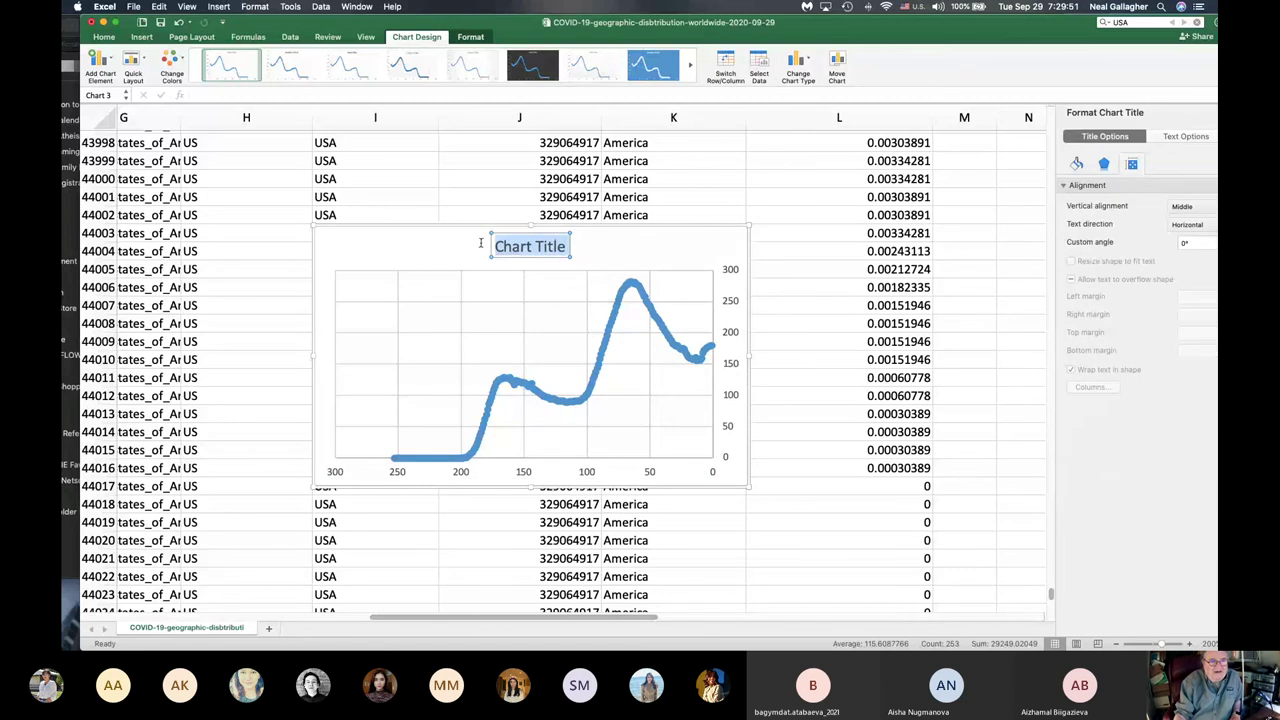
type("USA")
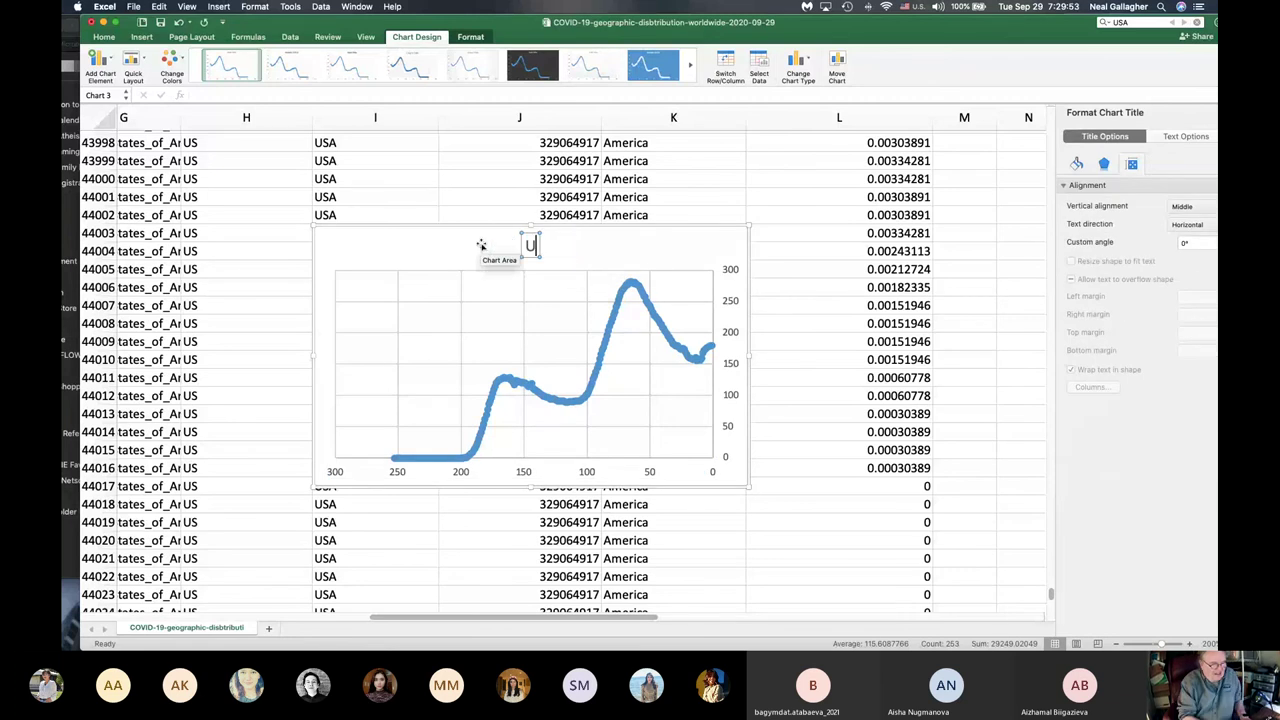
left_click(764, 157)
left_click(658, 249)
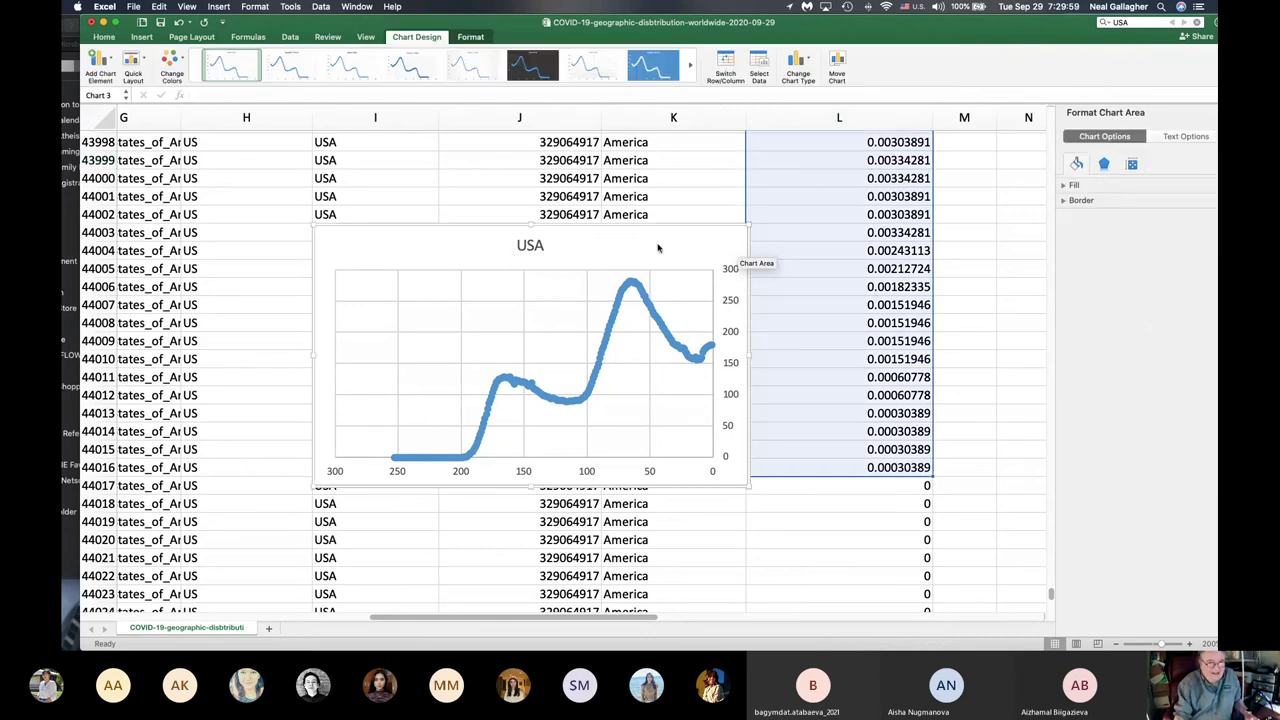
- Switch to Pages, put away the open letter and create a new document from the Blank template
mouse_move(910, 638)
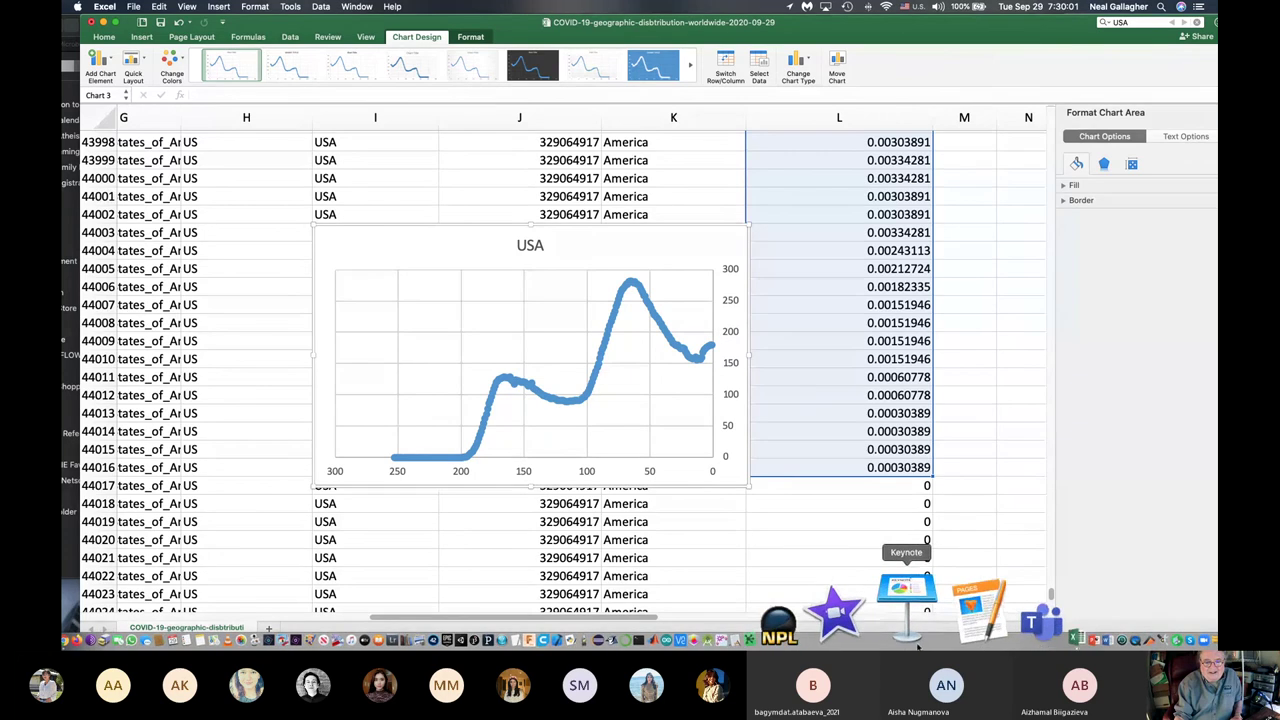
left_click(925, 612)
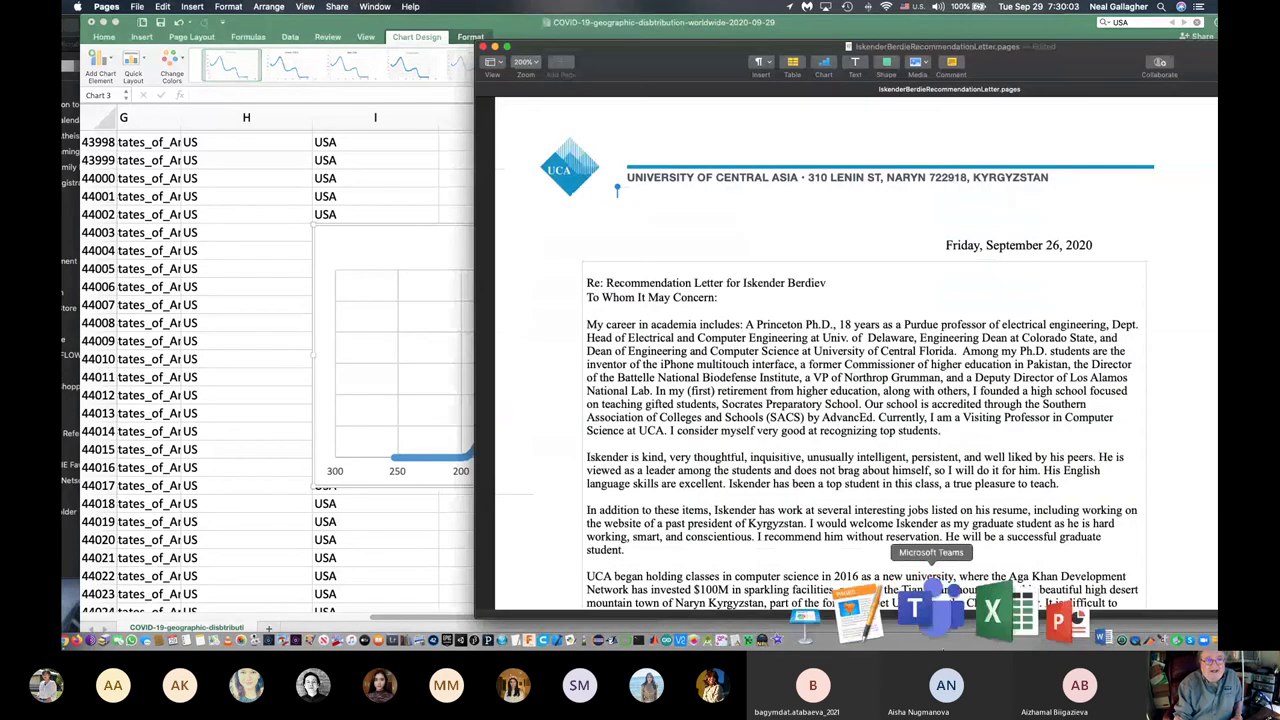
left_click(447, 56)
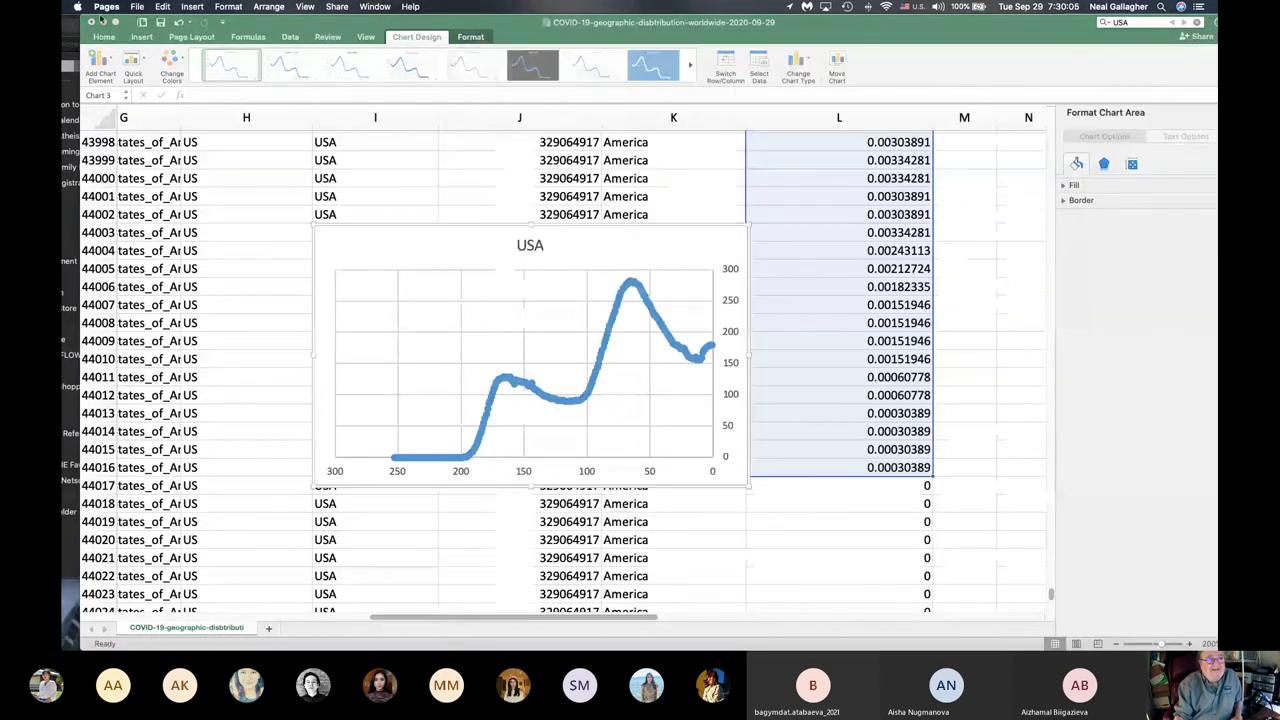
left_click(140, 7)
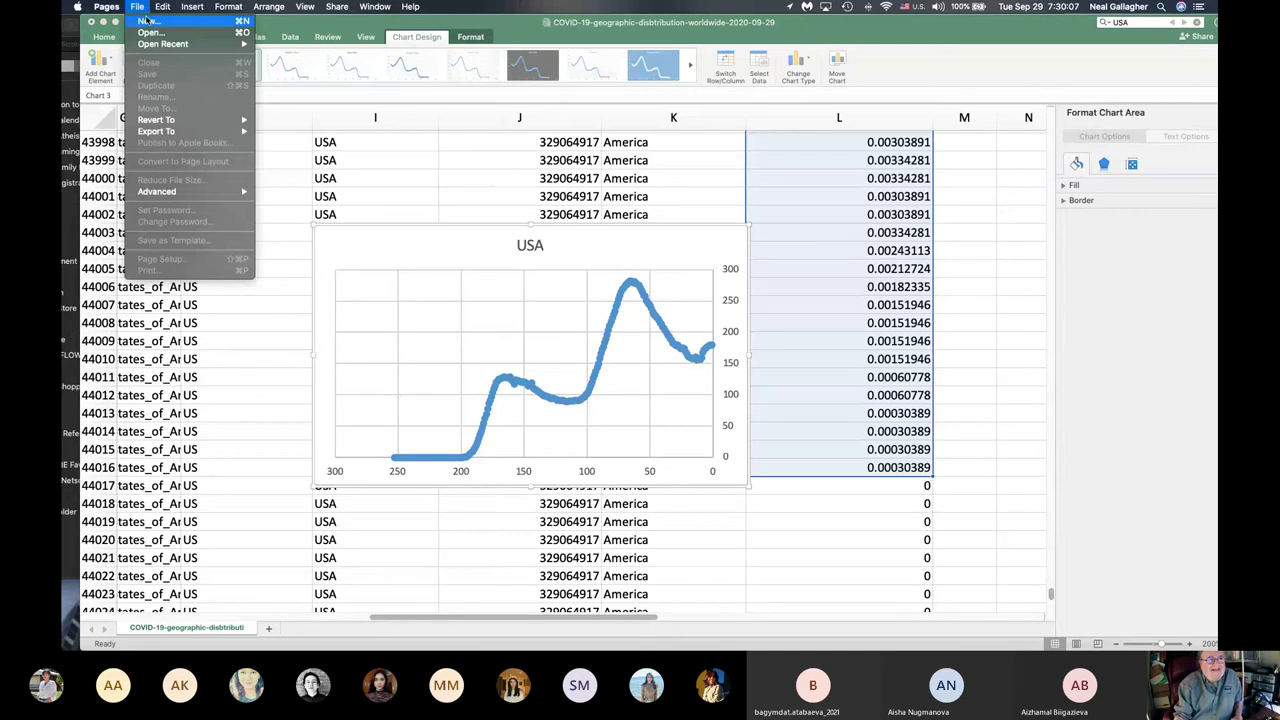
left_click(150, 21)
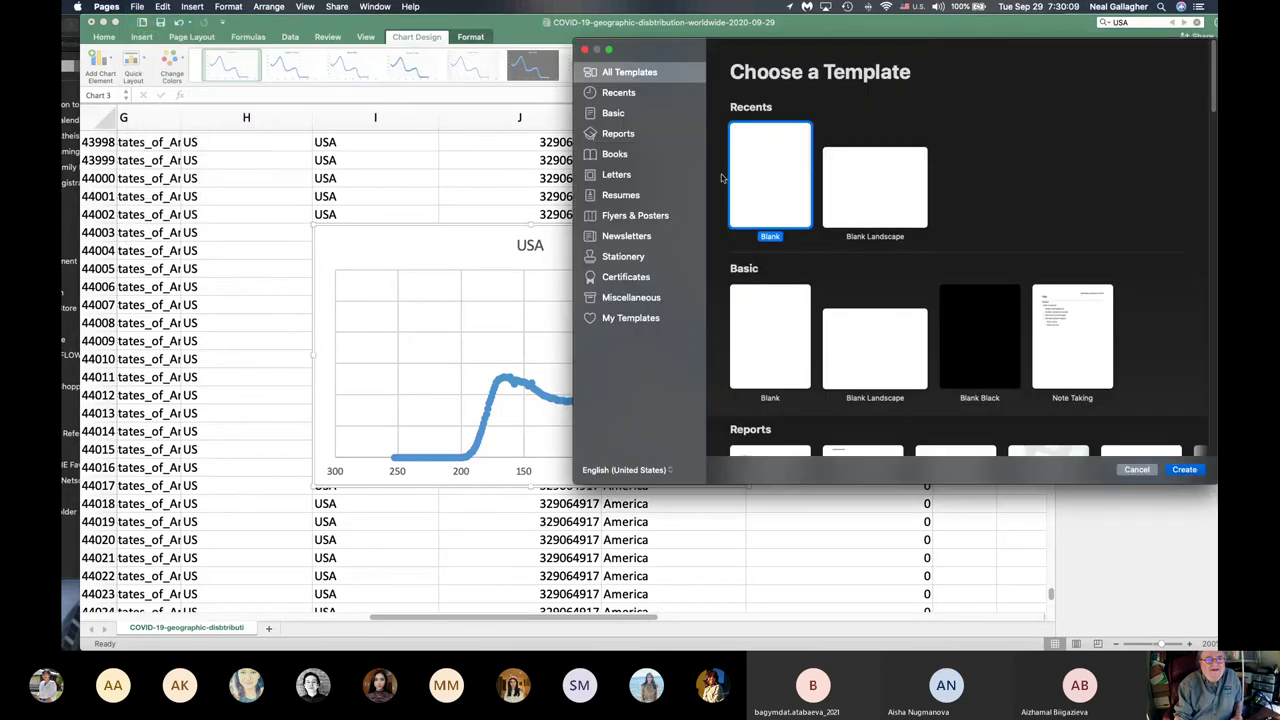
double_click(755, 166)
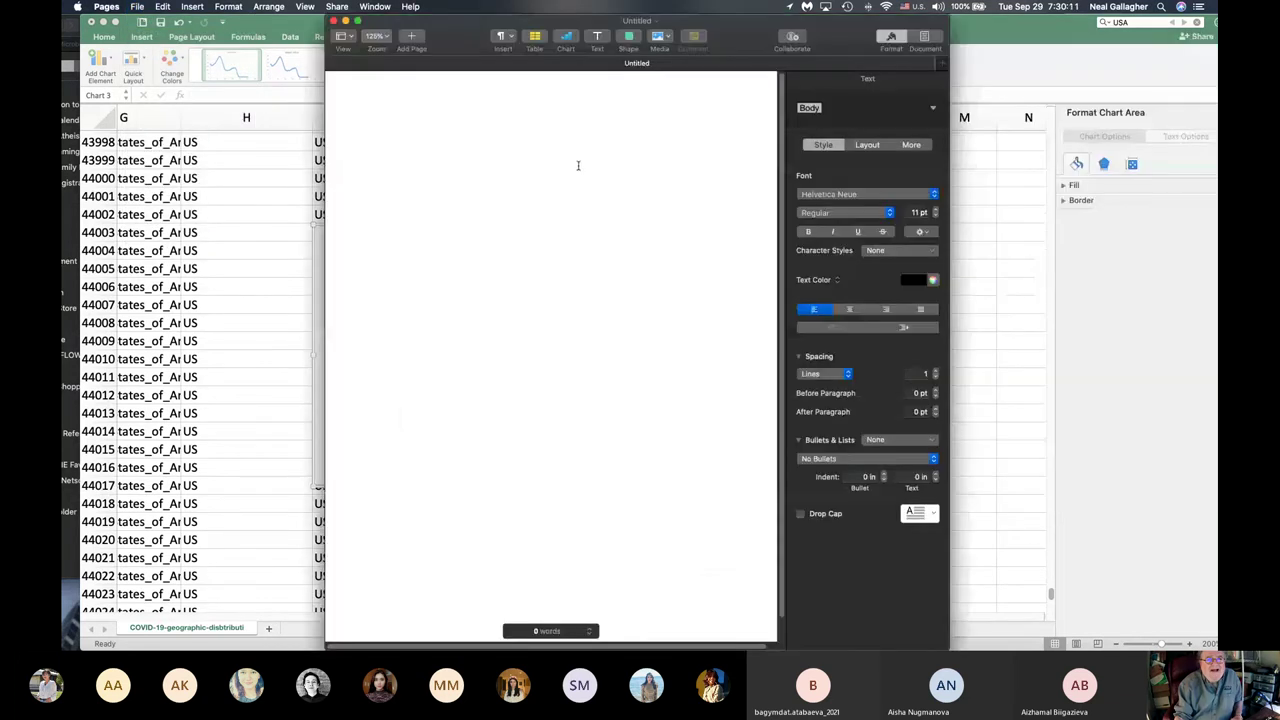
- Paste the copied USA chart into the blank document, move its window aside and return to the Excel workbook
key("super+v")
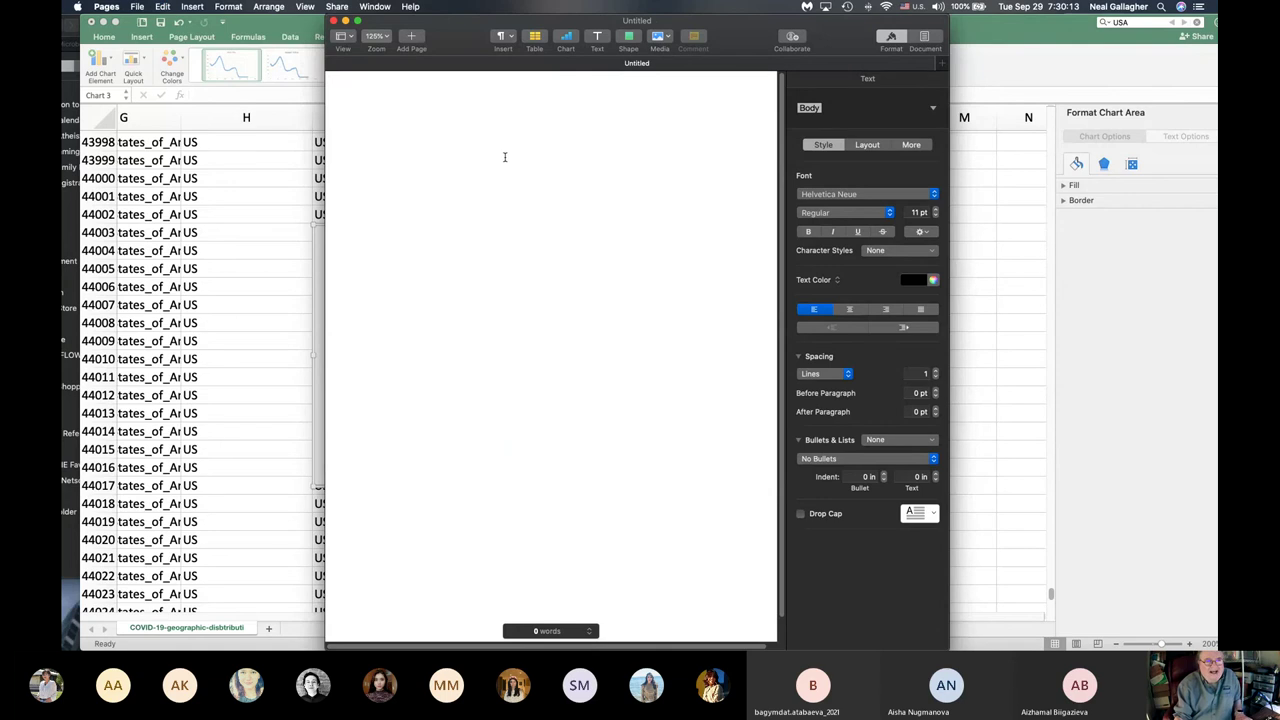
left_click_drag(456, 24, 1036, 41)
left_click(823, 35)
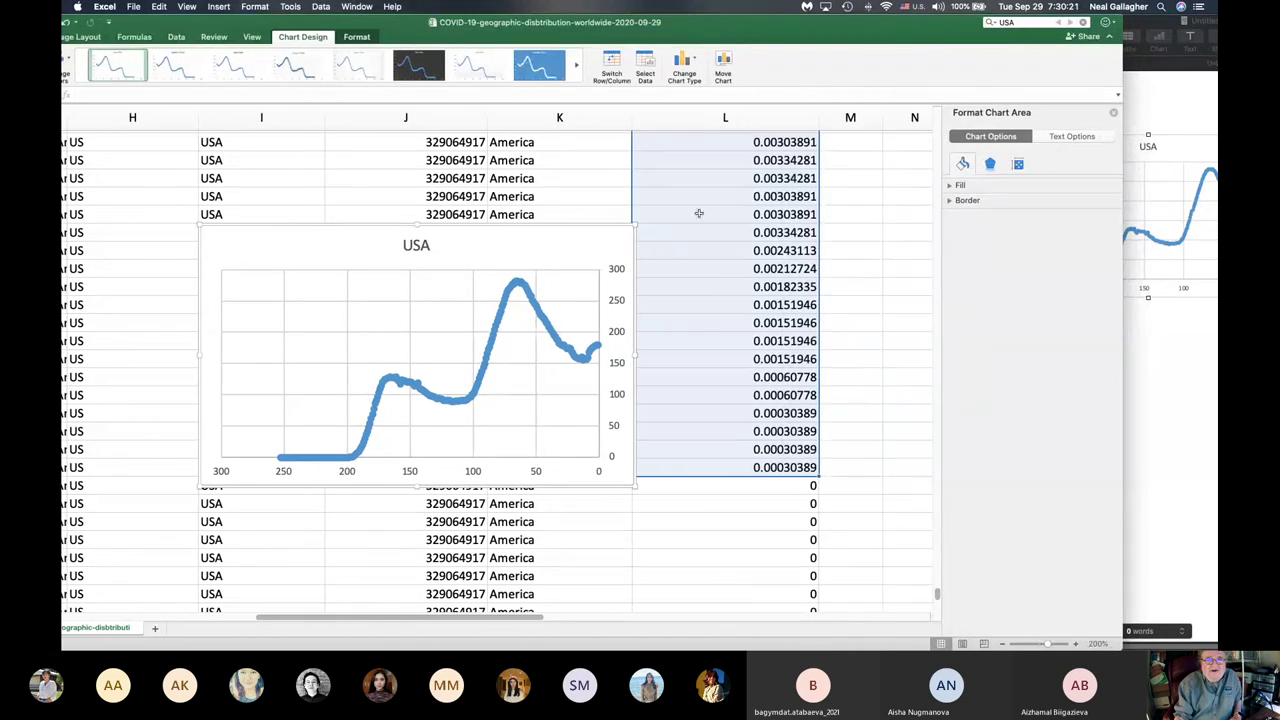
- Deselect the USA chart and go back up through the country rows in search of Sweden's data
left_click(890, 454)
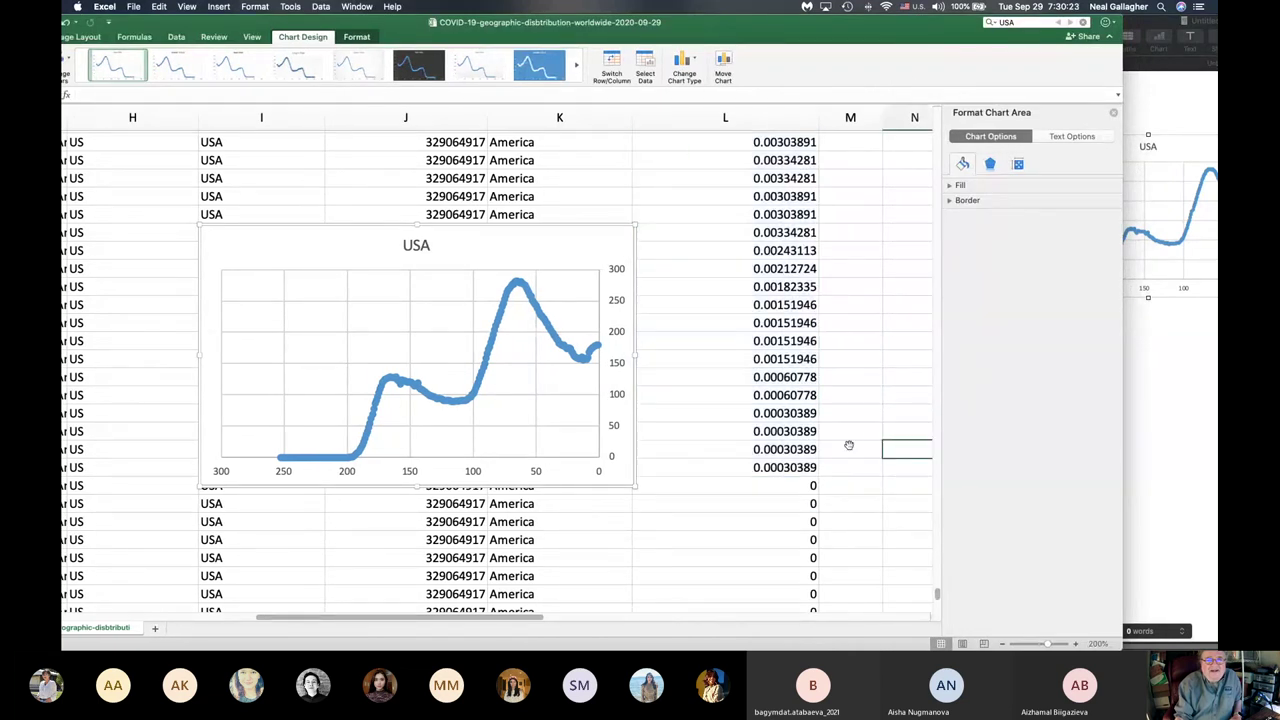
scroll(695, 384, "up", 15)
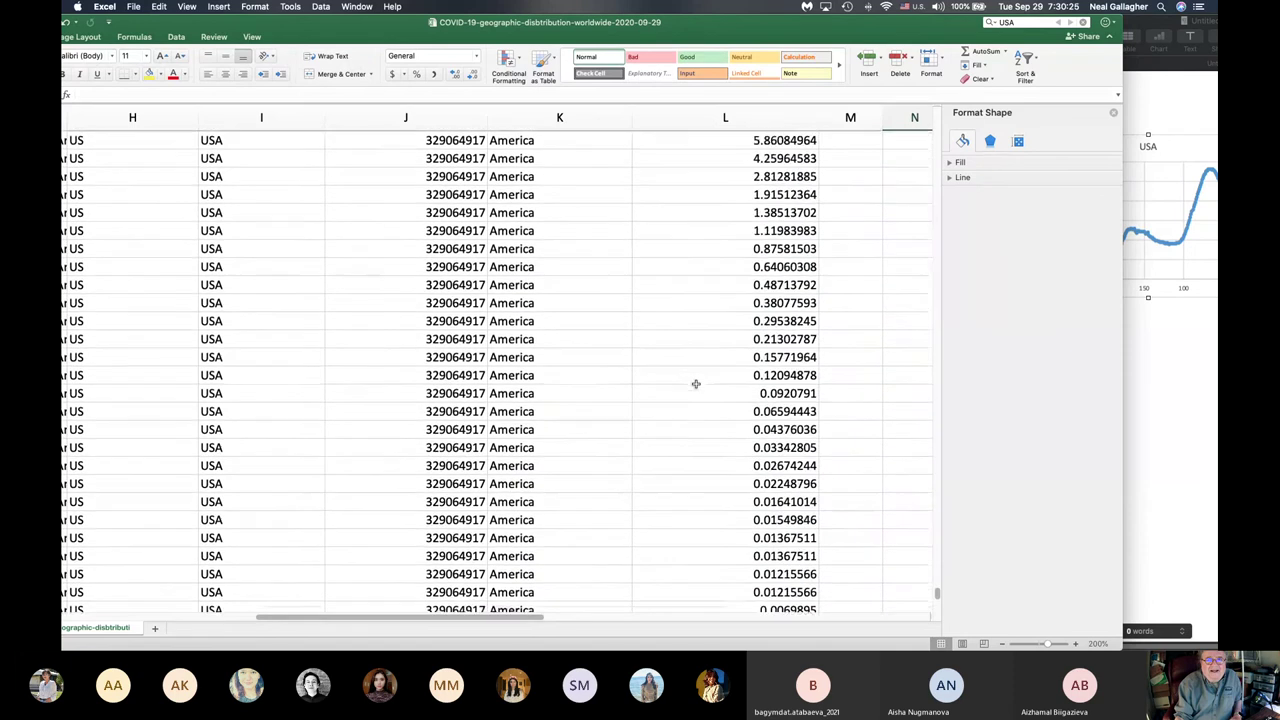
scroll(695, 384, "up", 15)
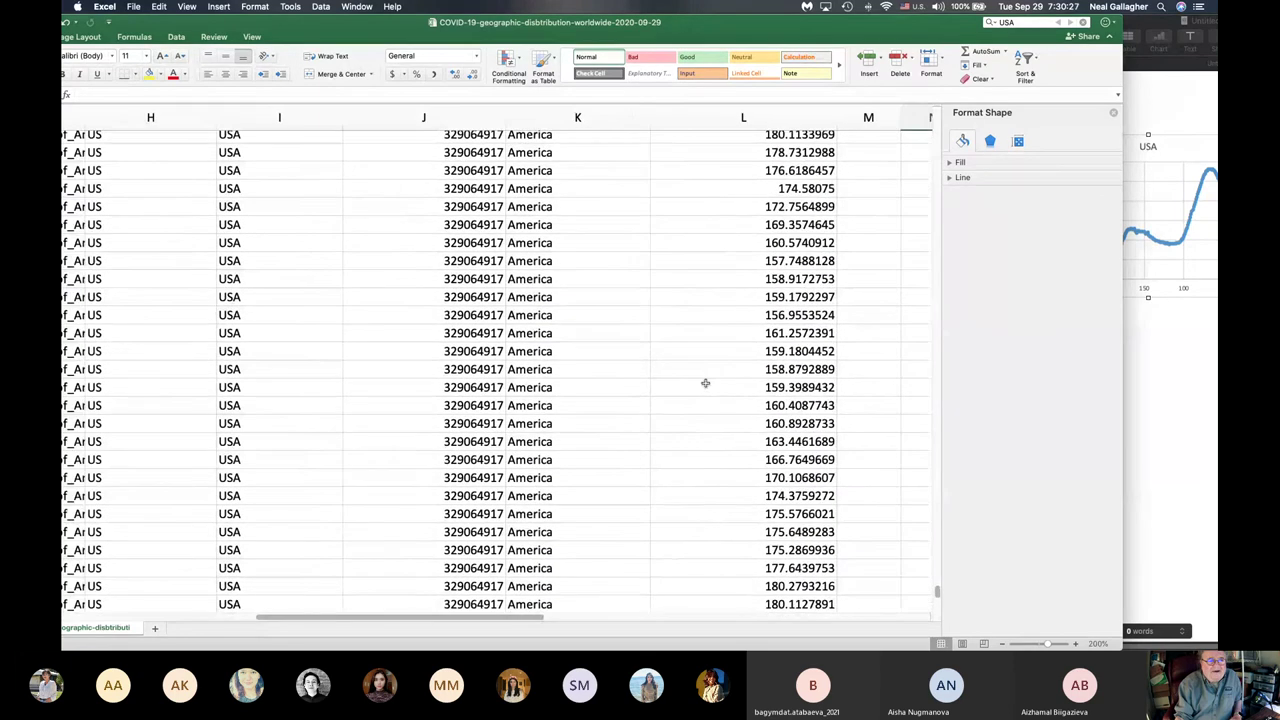
scroll(705, 383, "left", 5)
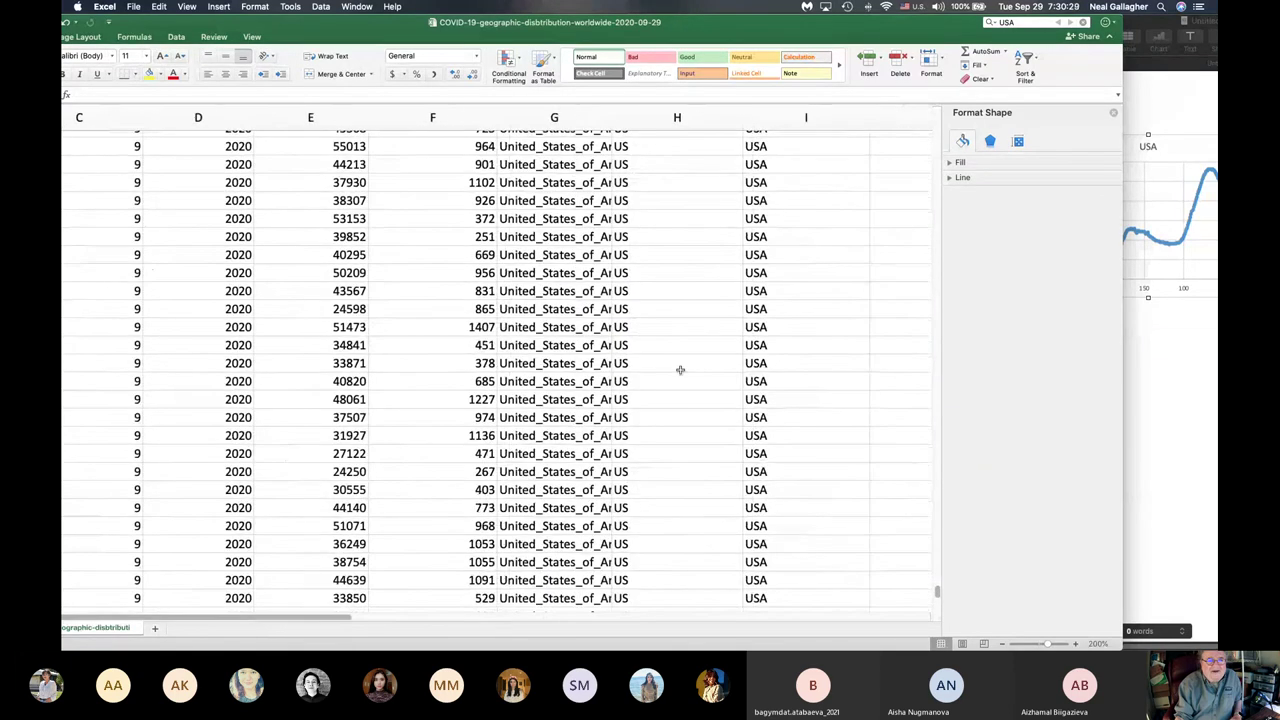
scroll(680, 370, "up", 10)
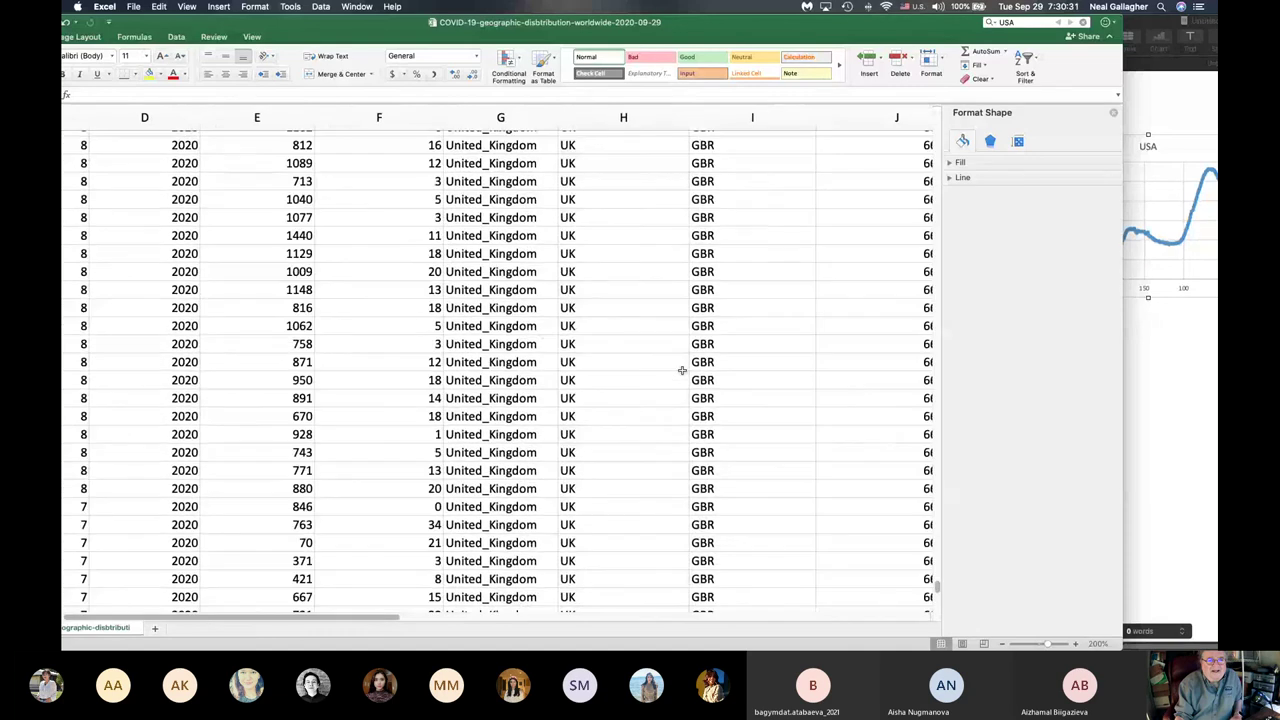
scroll(681, 370, "up", 15)
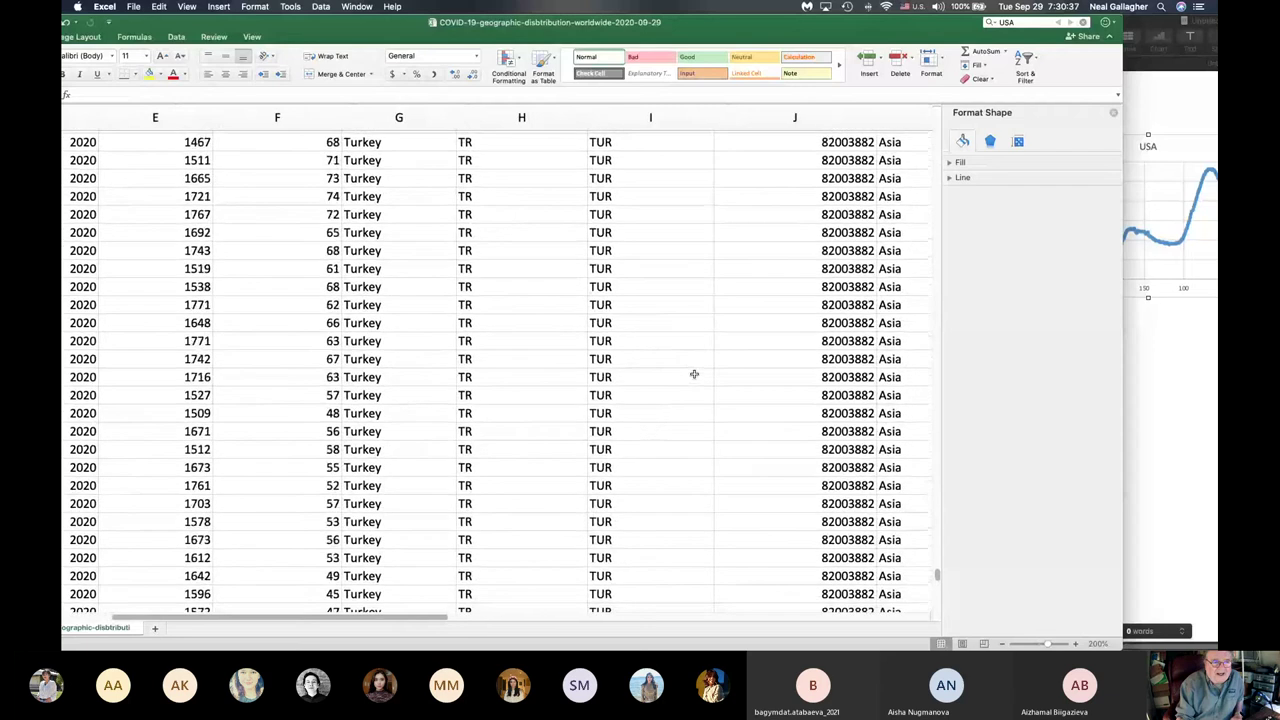
scroll(695, 373, "up", 10)
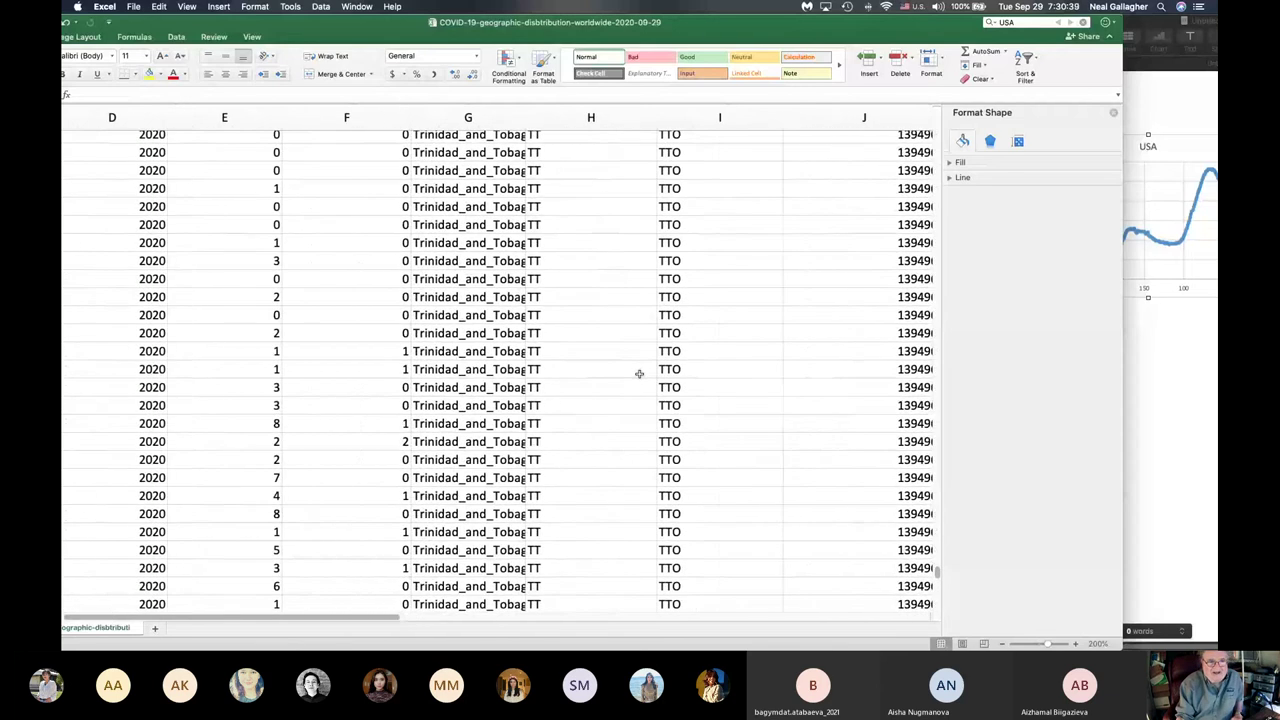
scroll(641, 374, "up", 8)
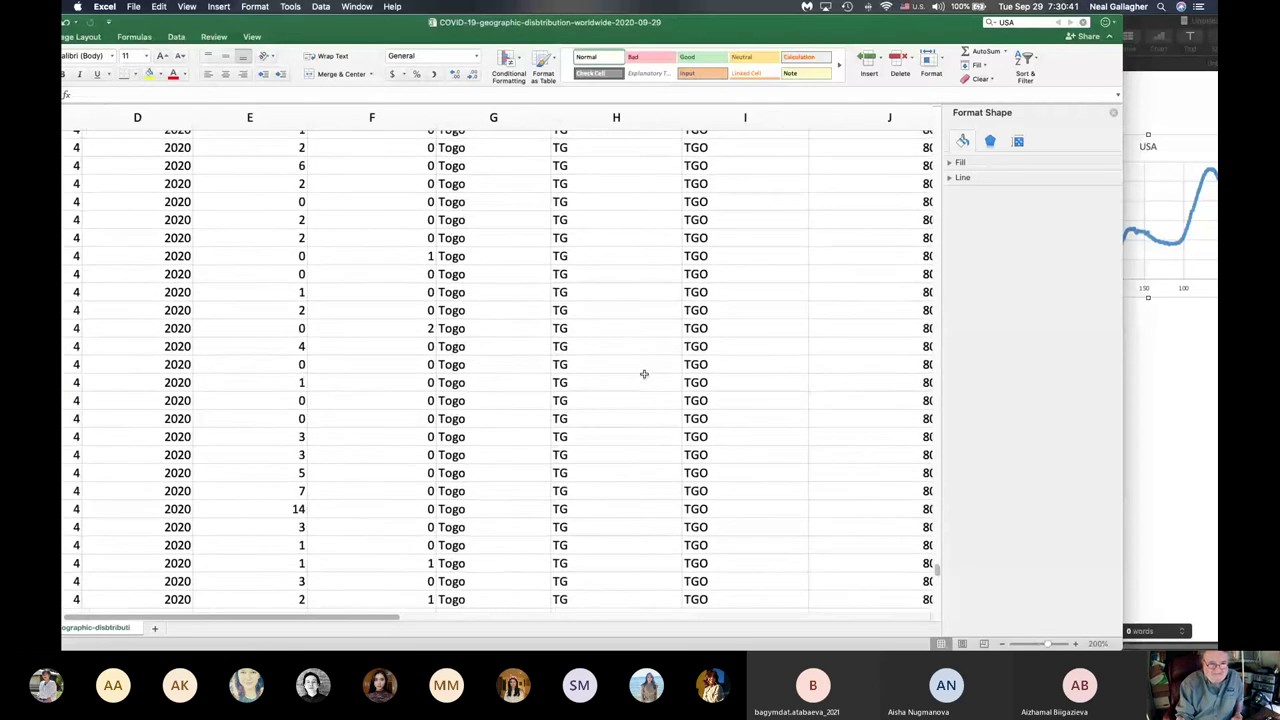
scroll(644, 374, "up", 15)
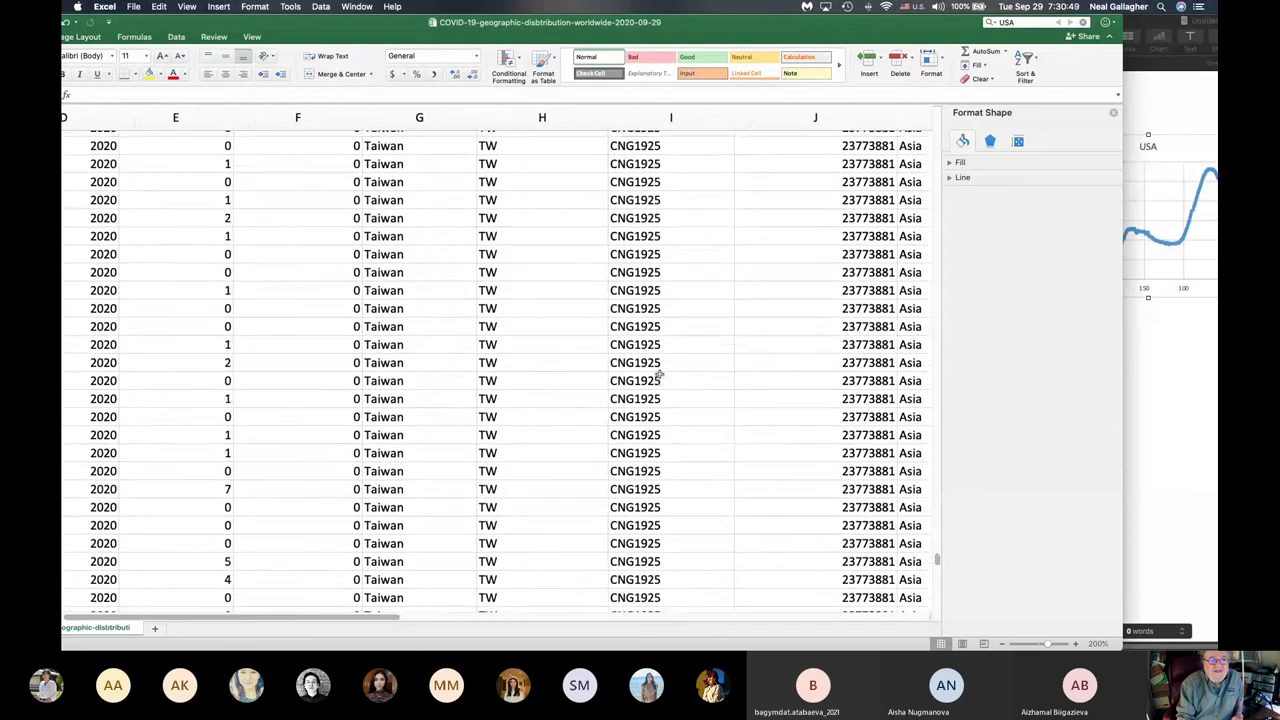
scroll(659, 373, "up", 10)
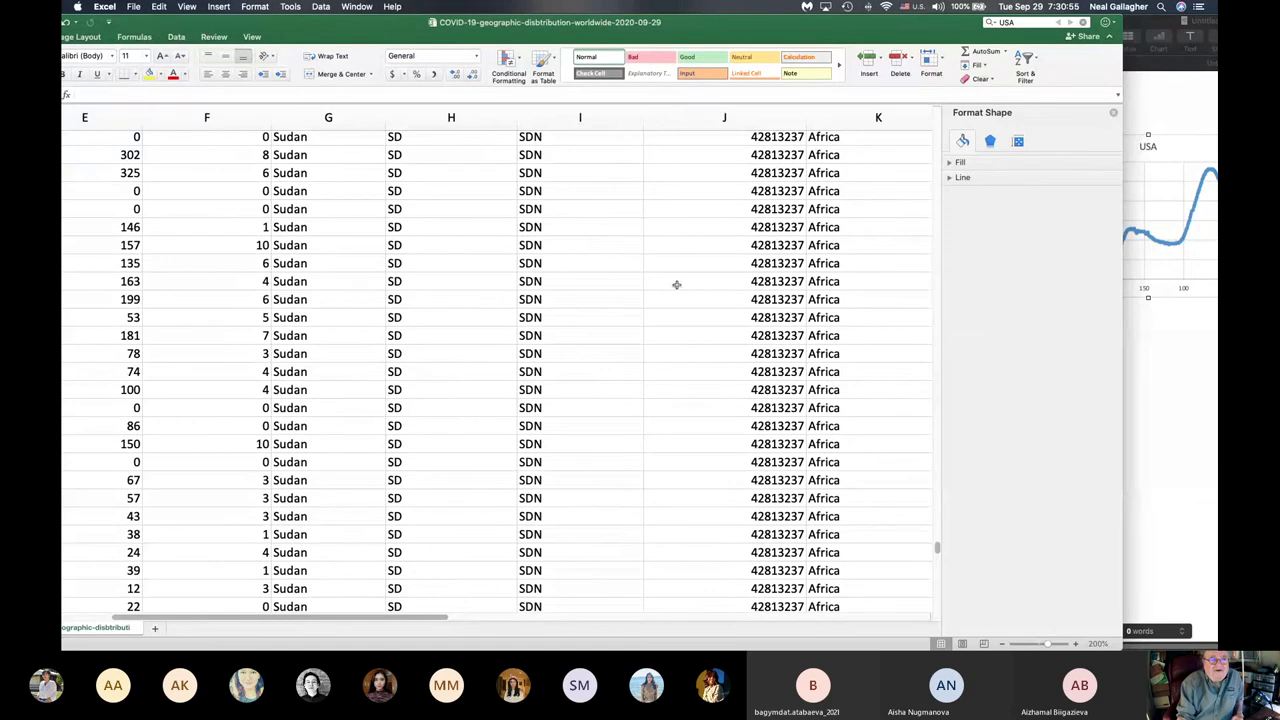
left_click_drag(383, 33, 497, 33)
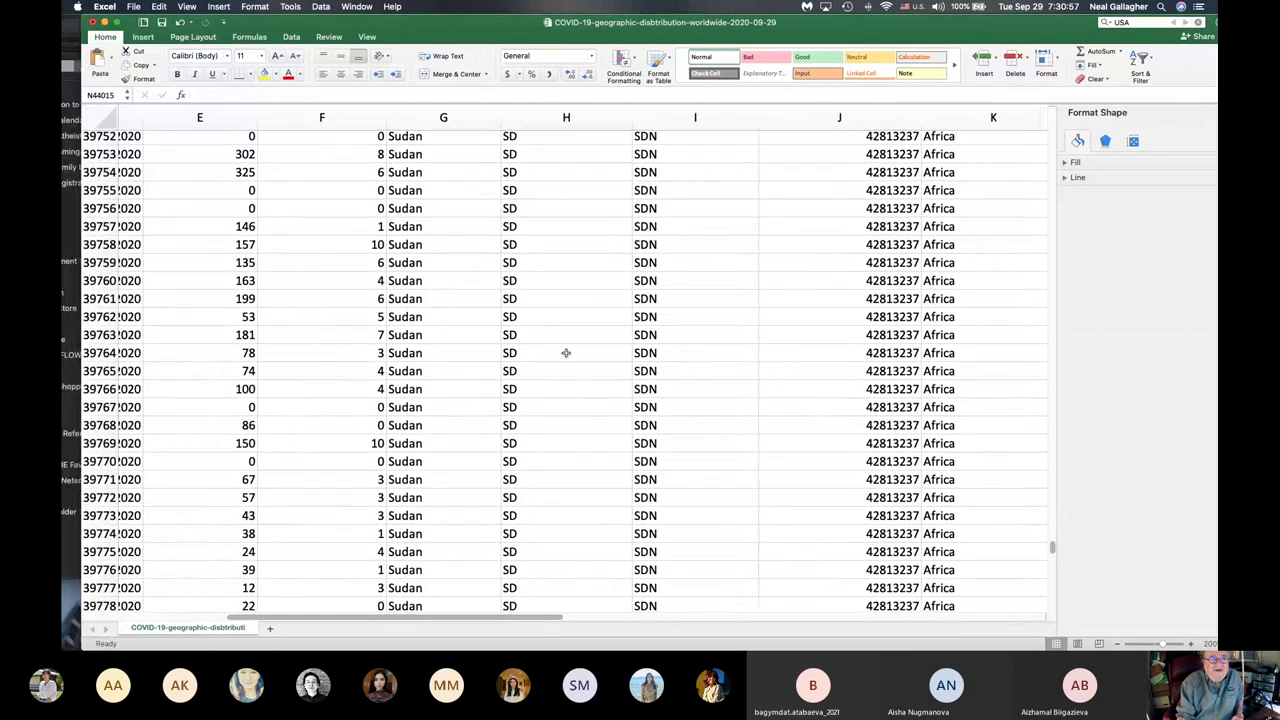
- Look through Sweden's rows and locate the untitled scatter chart beside its 14-day case rates in column L
scroll(566, 350, "down", 15)
scroll(566, 350, "down", 20)
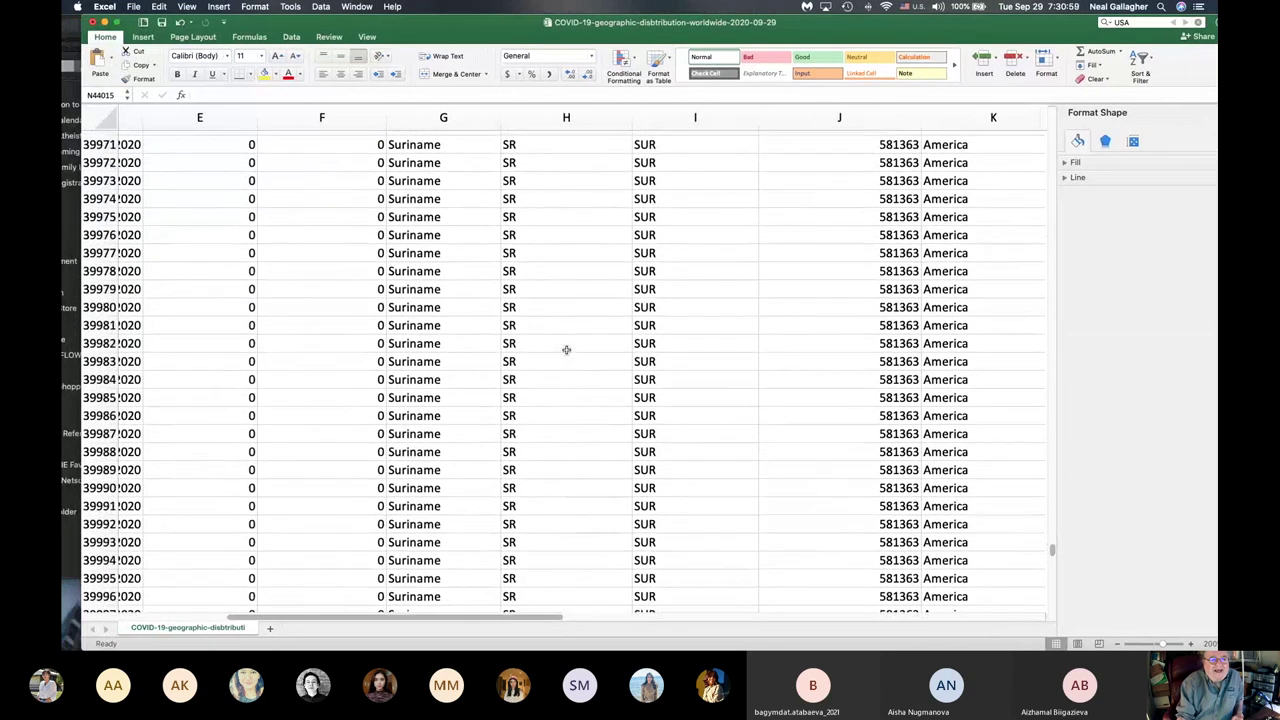
scroll(566, 350, "down", 1)
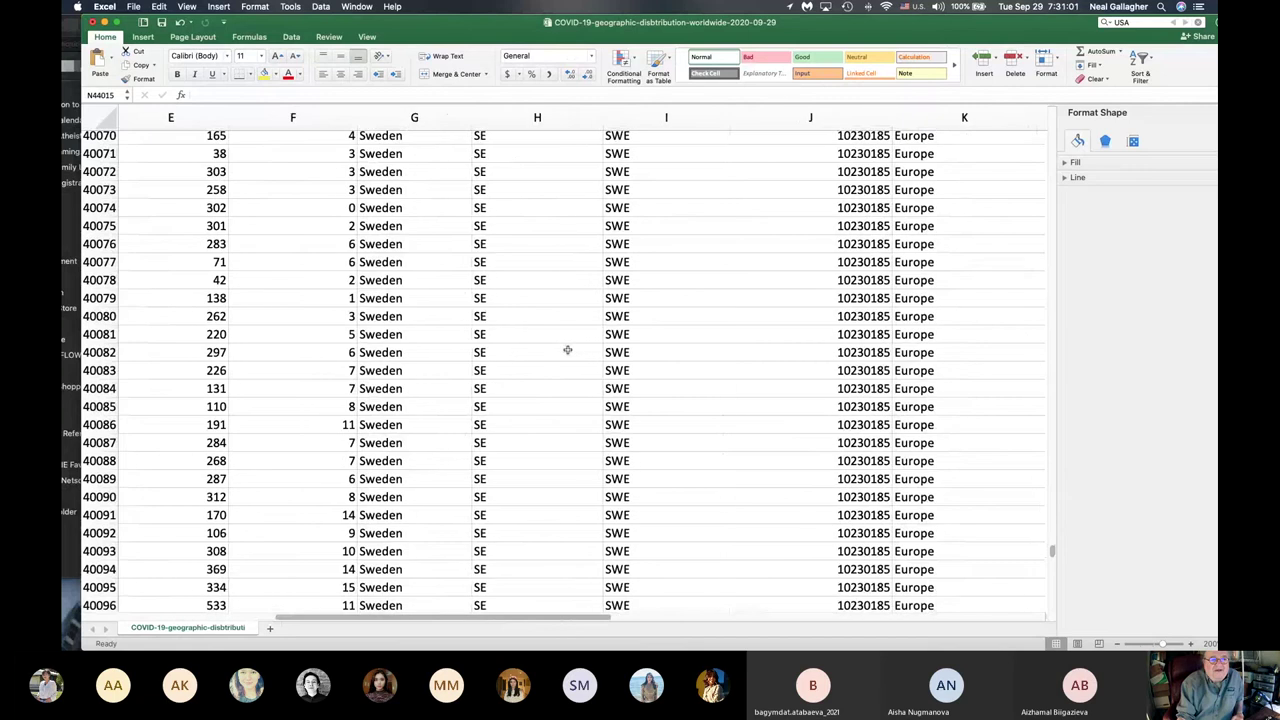
scroll(567, 351, "down", 6)
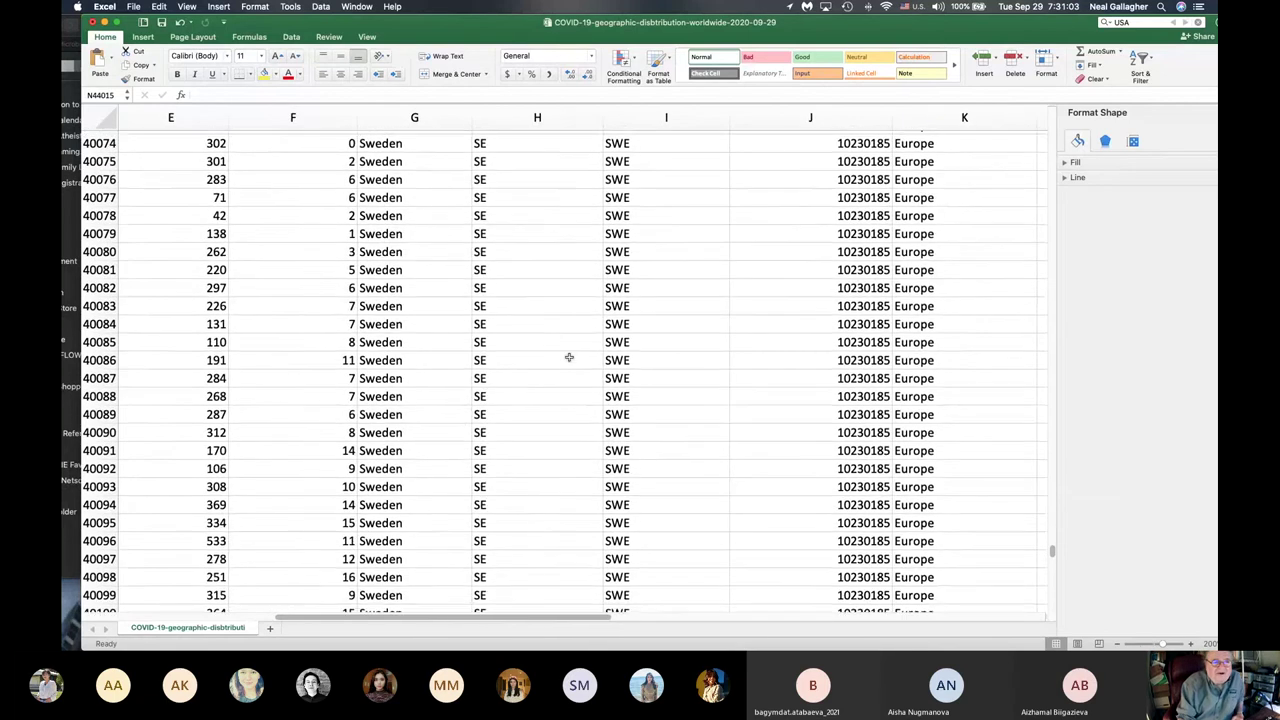
scroll(568, 356, "left", 1)
scroll(568, 357, "down", 10)
scroll(568, 357, "left", 1)
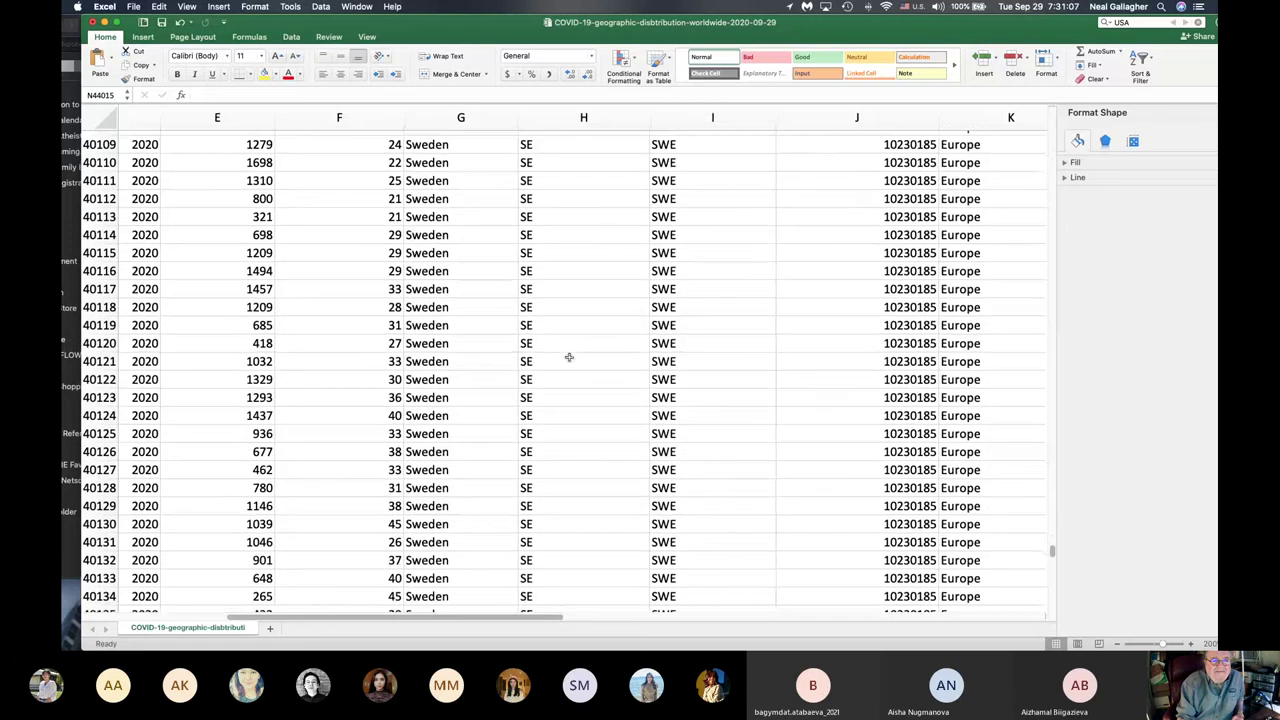
scroll(568, 357, "down", 20)
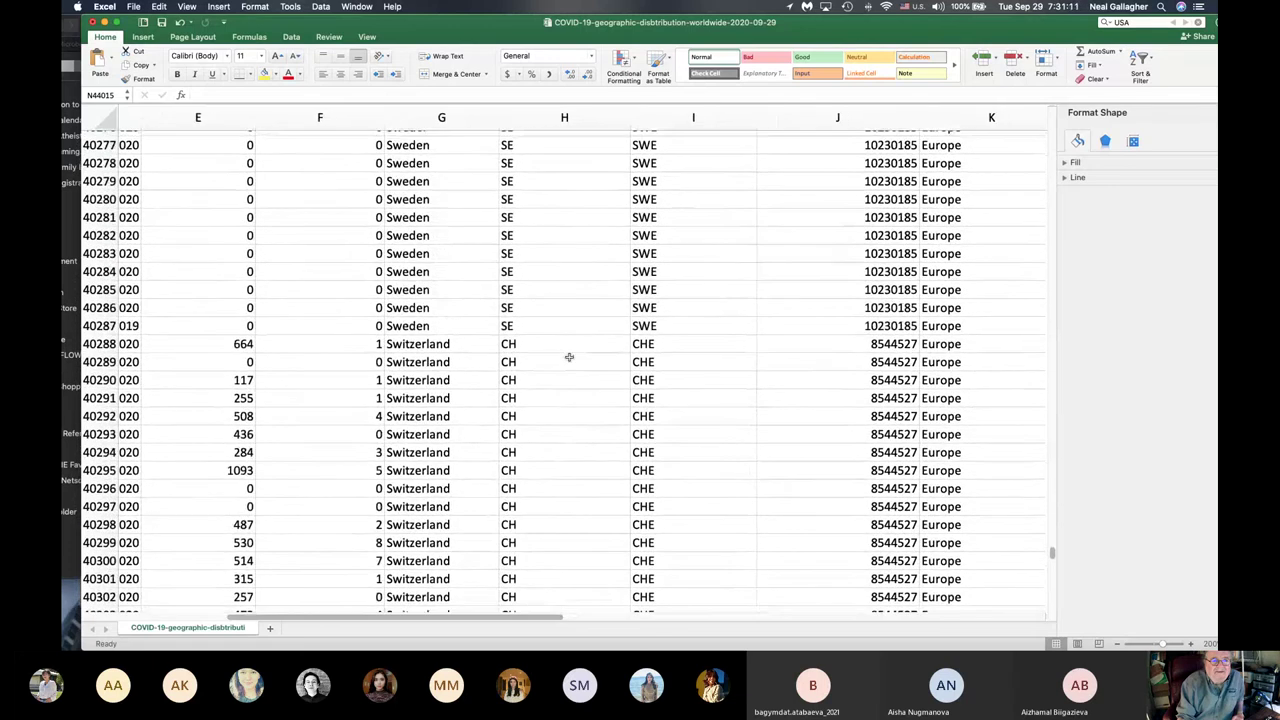
scroll(569, 357, "up", 5)
scroll(569, 357, "right", 1)
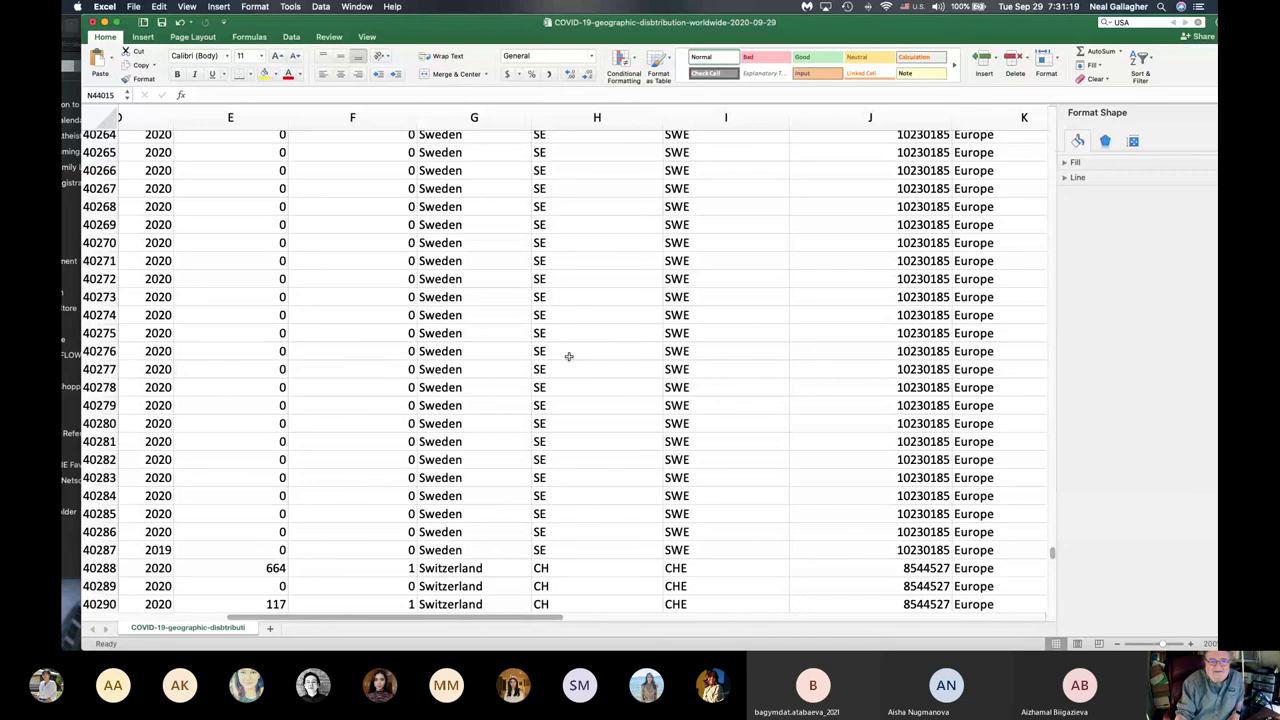
scroll(568, 356, "right", 5)
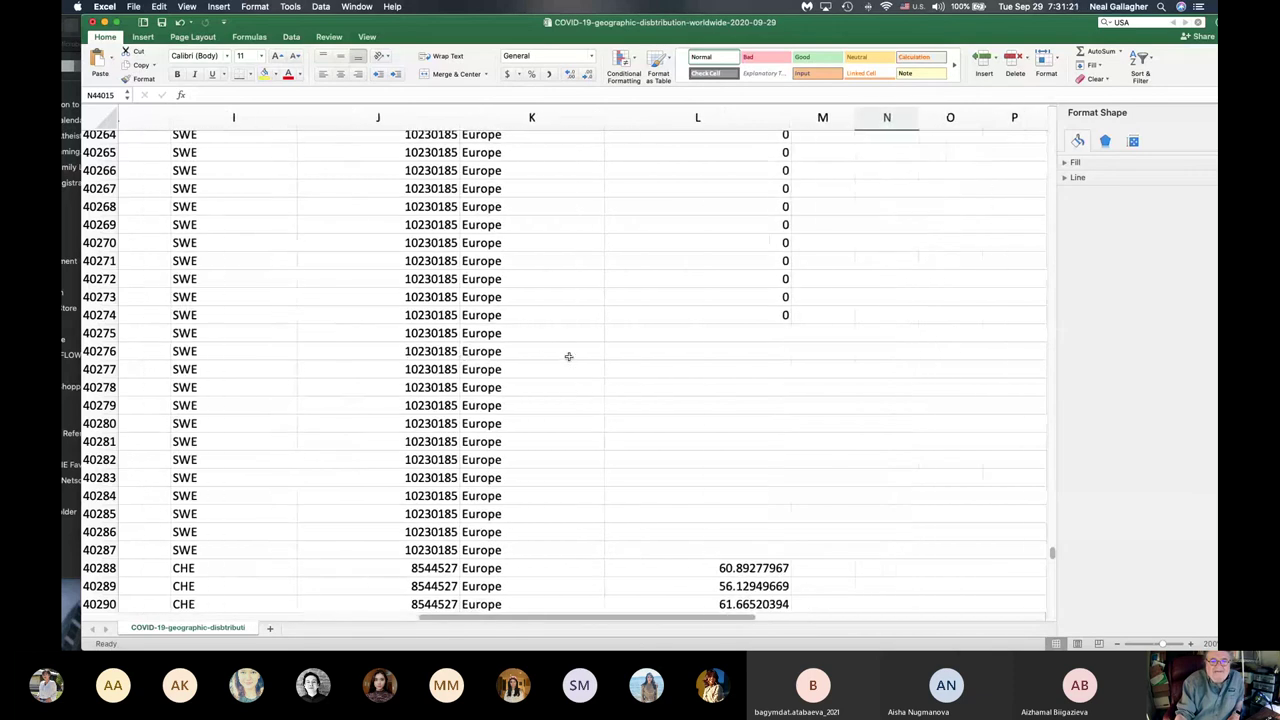
scroll(568, 356, "up", 10)
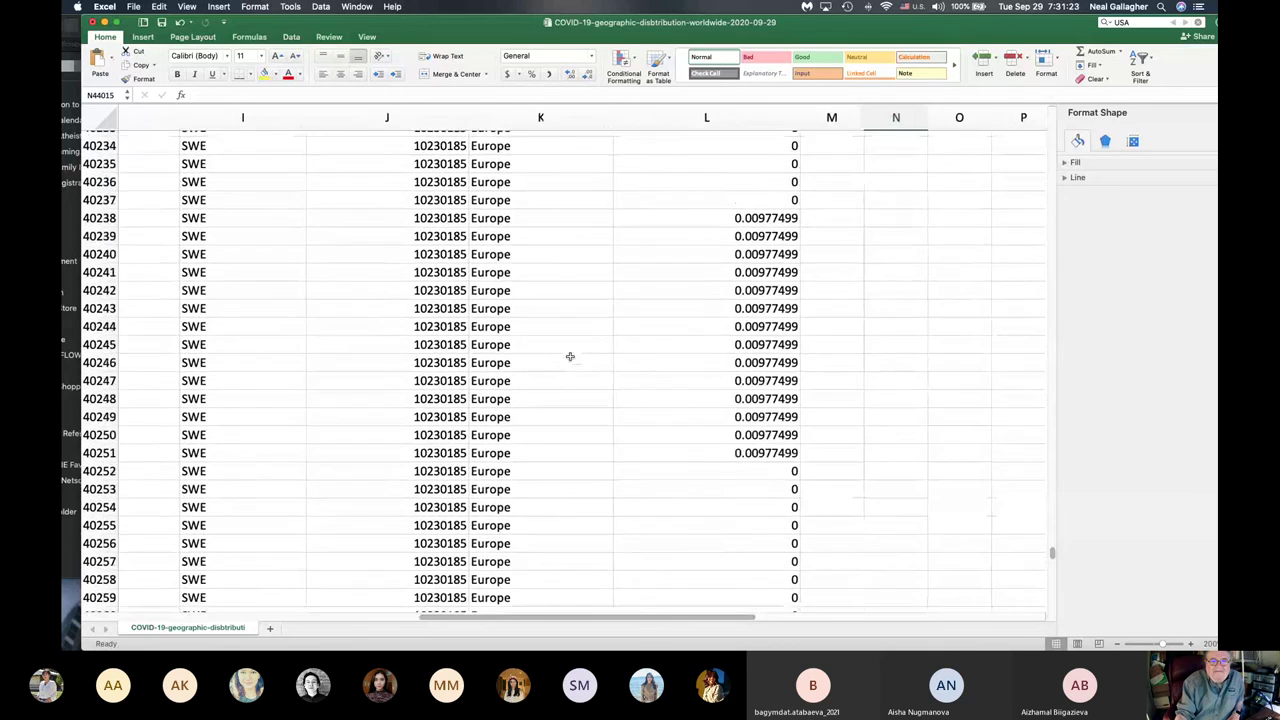
scroll(570, 356, "up", 2)
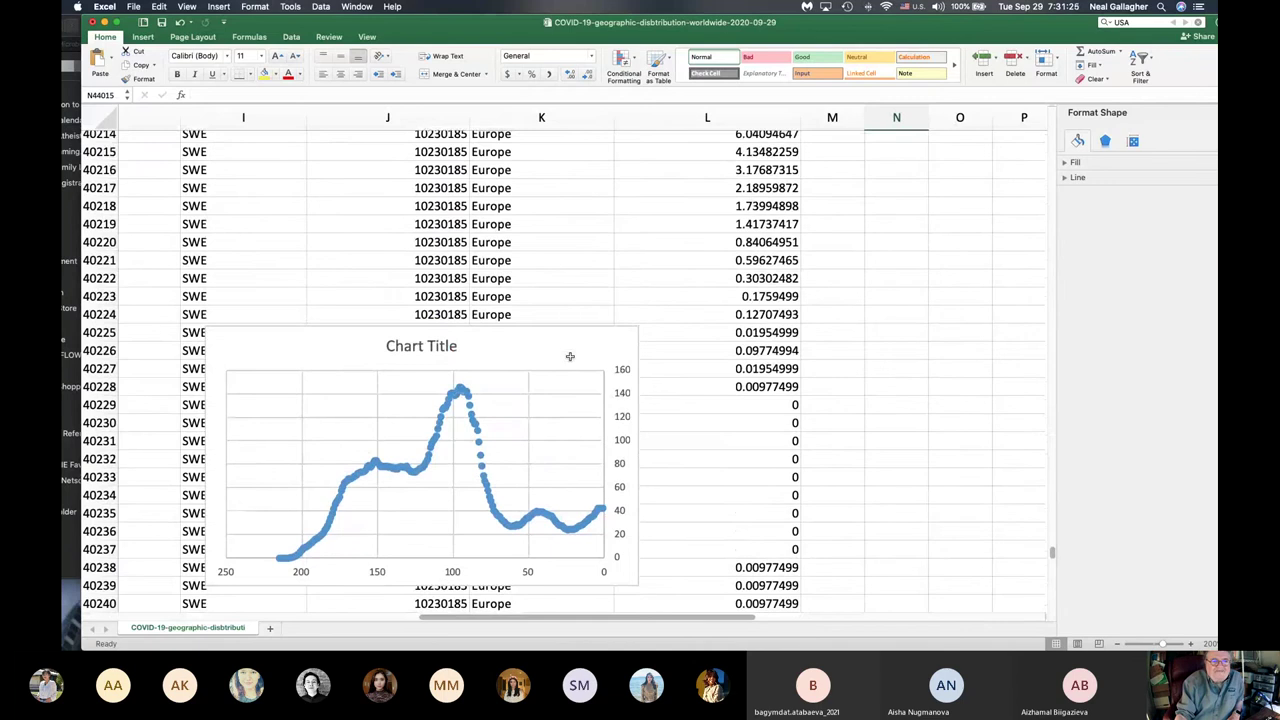
- Replace the placeholder title of Sweden's chart with "Sweden"
left_click(447, 347)
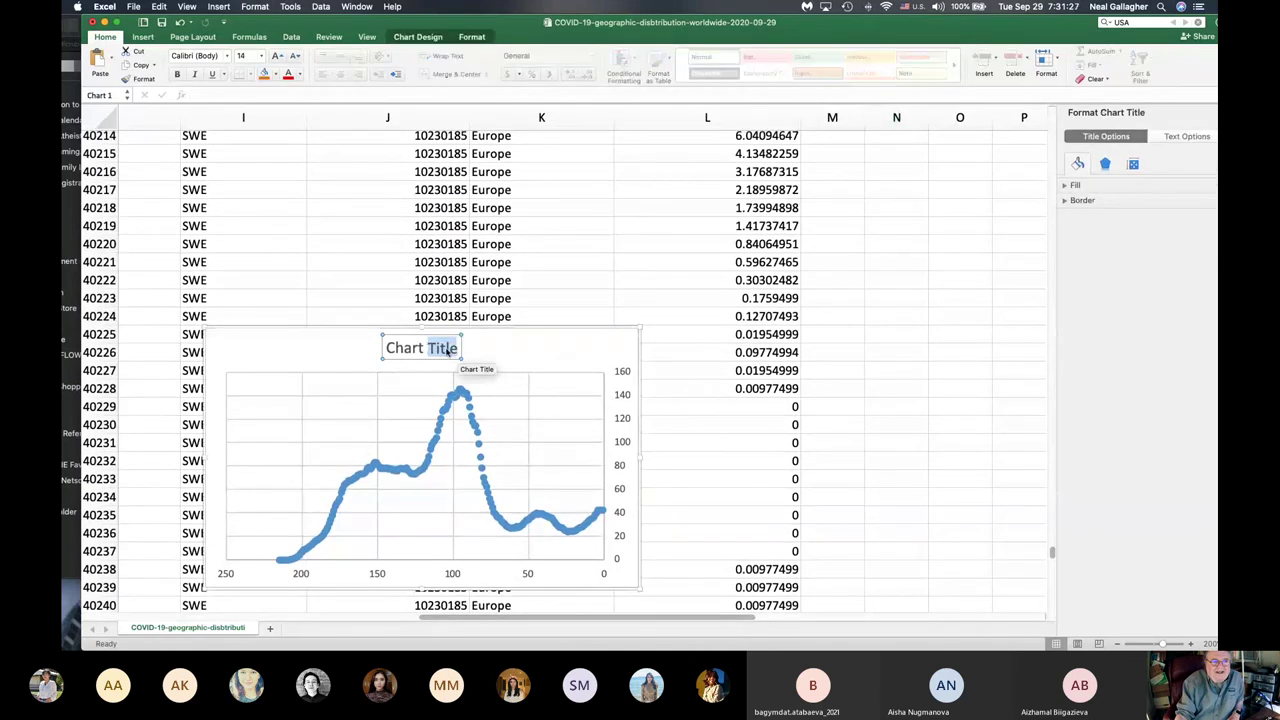
left_click(452, 348)
triple_click(452, 348)
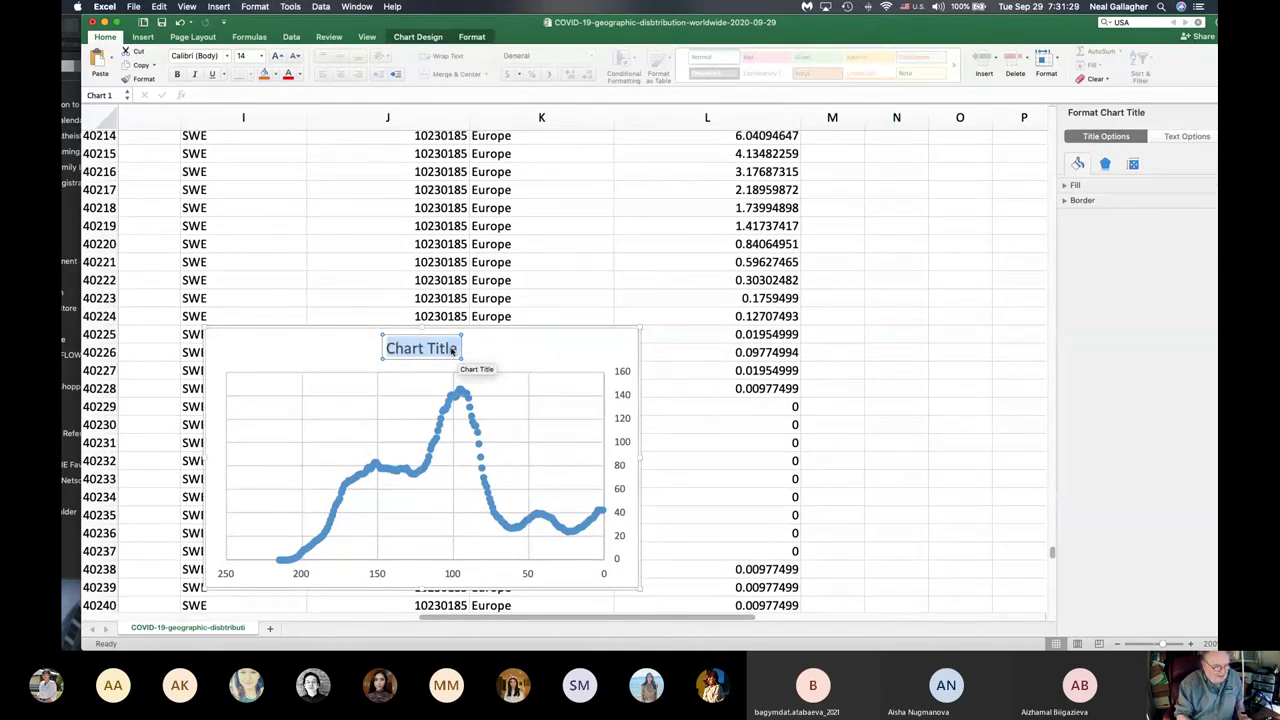
type("Swe")
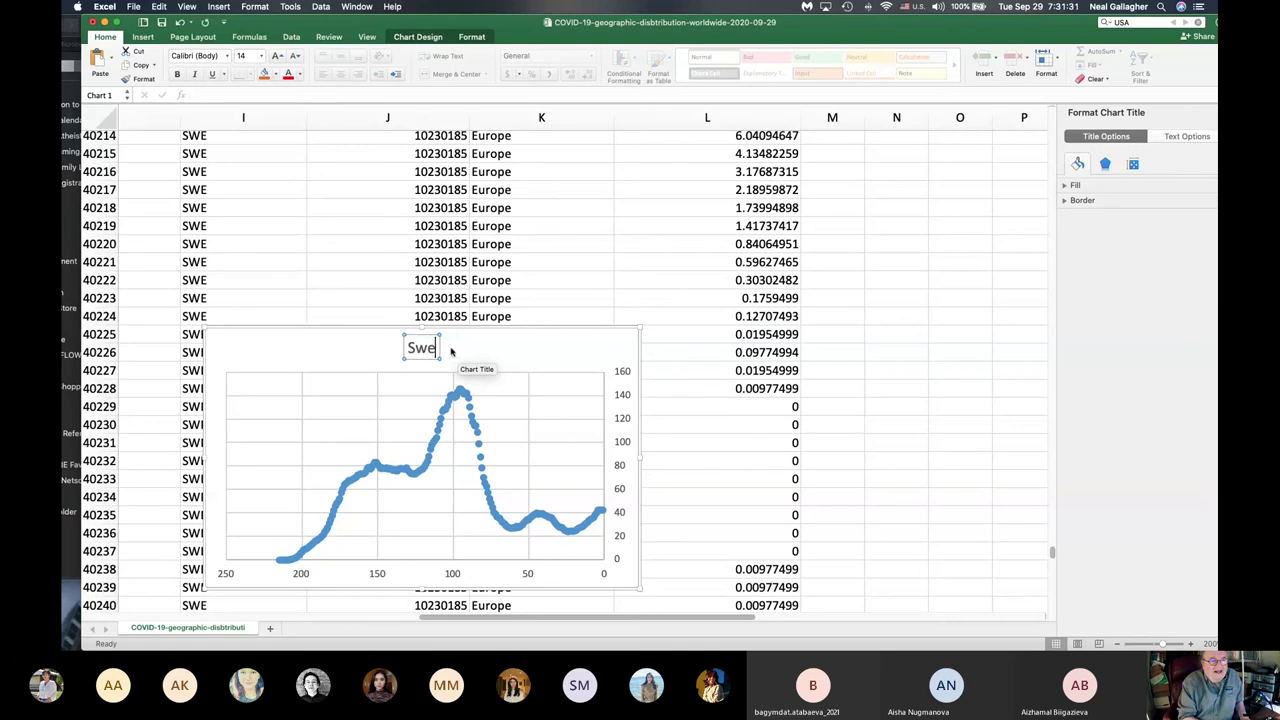
type("den")
scroll(600, 234, "left", 3)
scroll(600, 234, "down", 2)
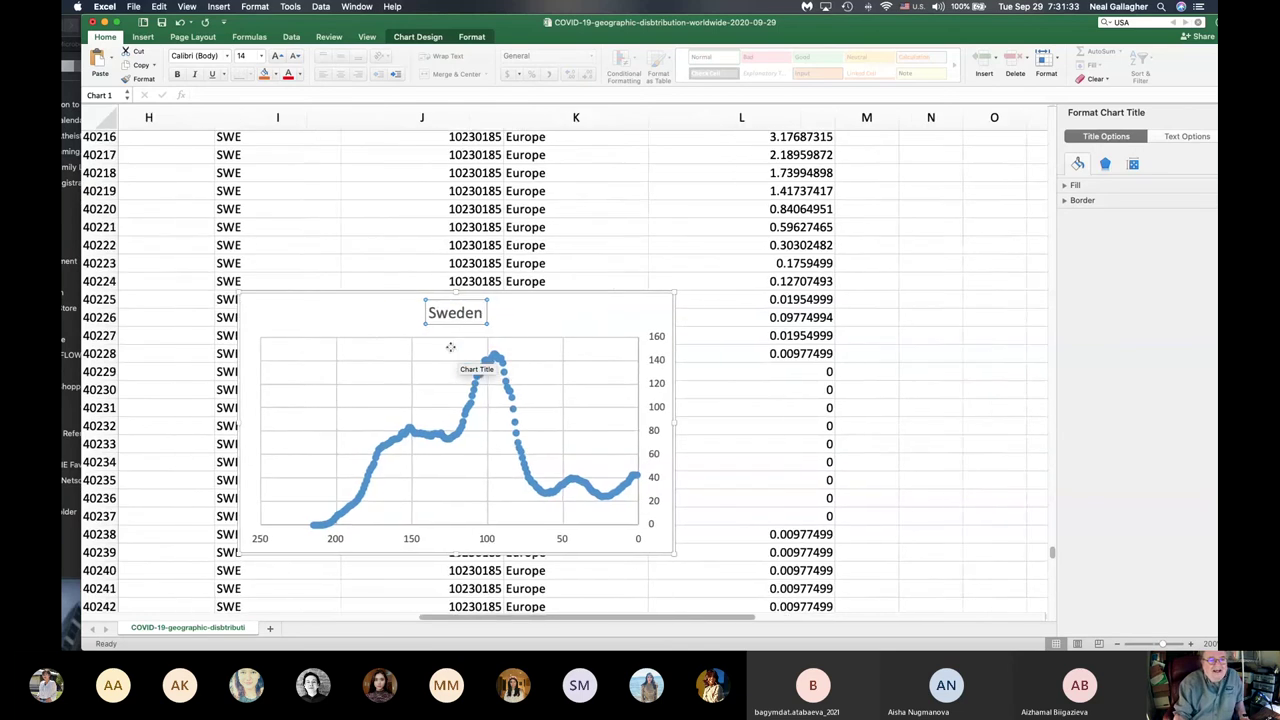
- Copy the titled Sweden chart and bring the Pages document holding the USA chart into view
left_click(600, 234)
left_click(595, 320)
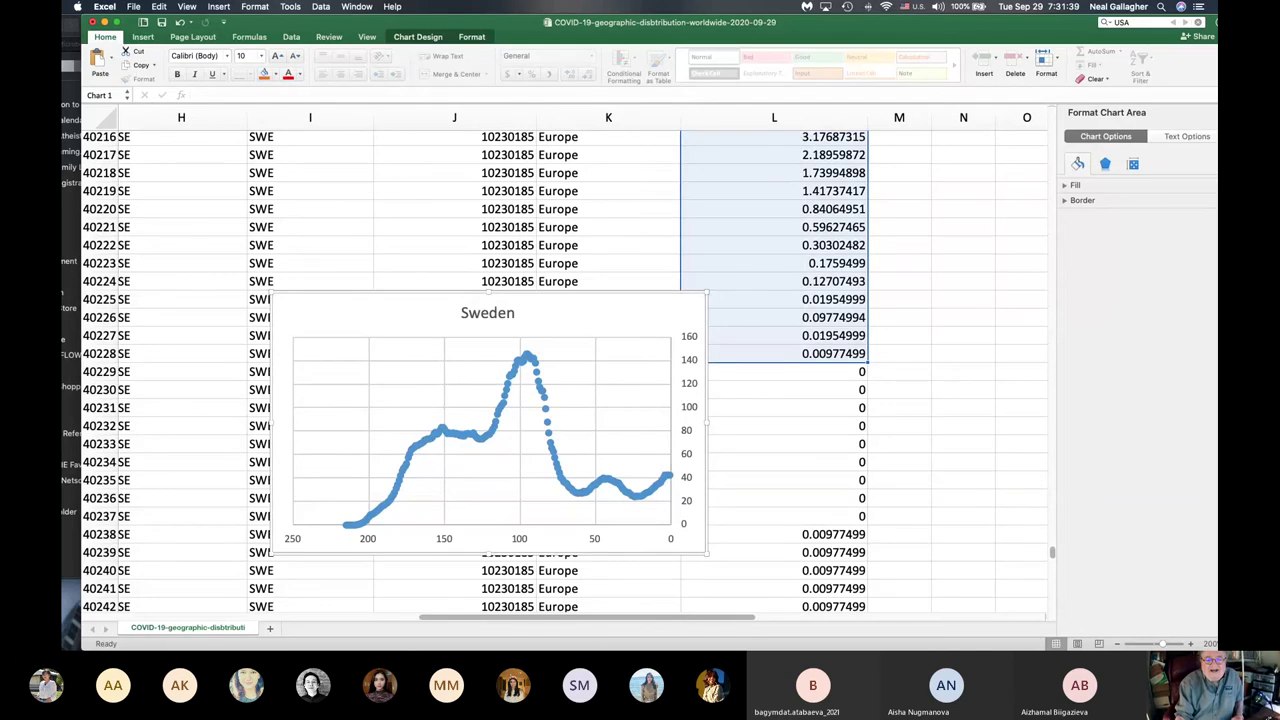
mouse_move(1006, 618)
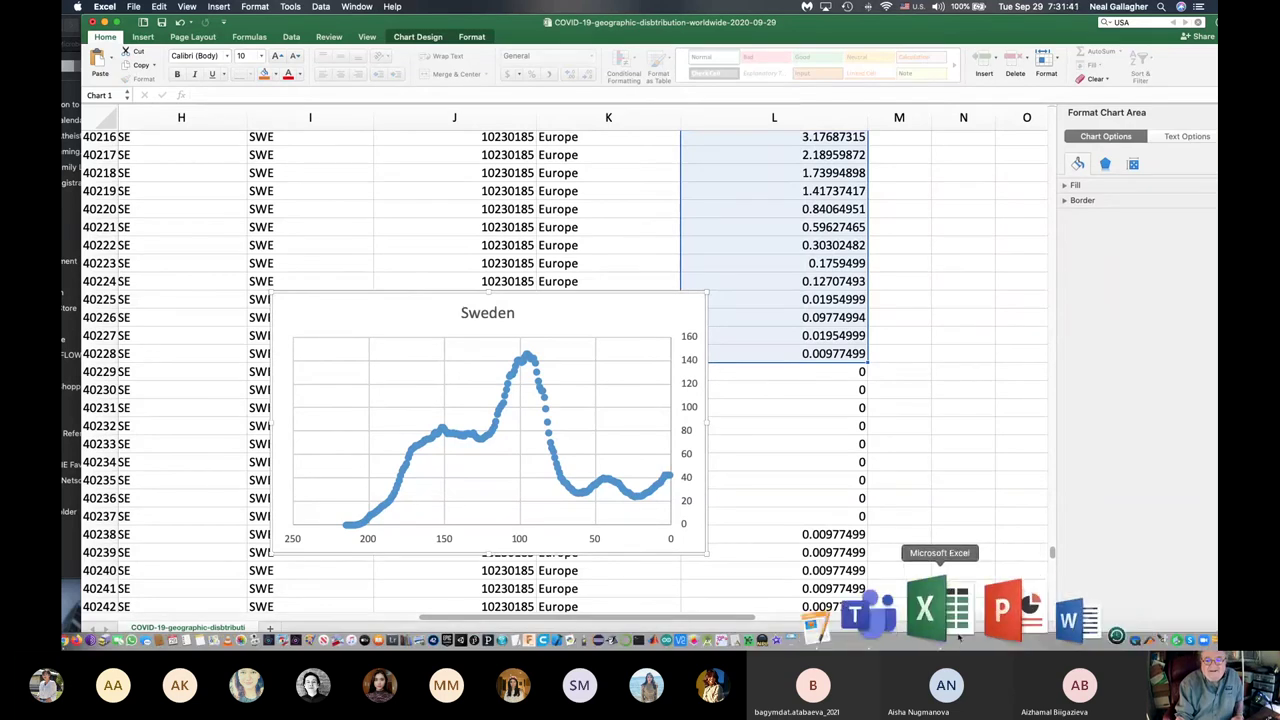
left_click(930, 612)
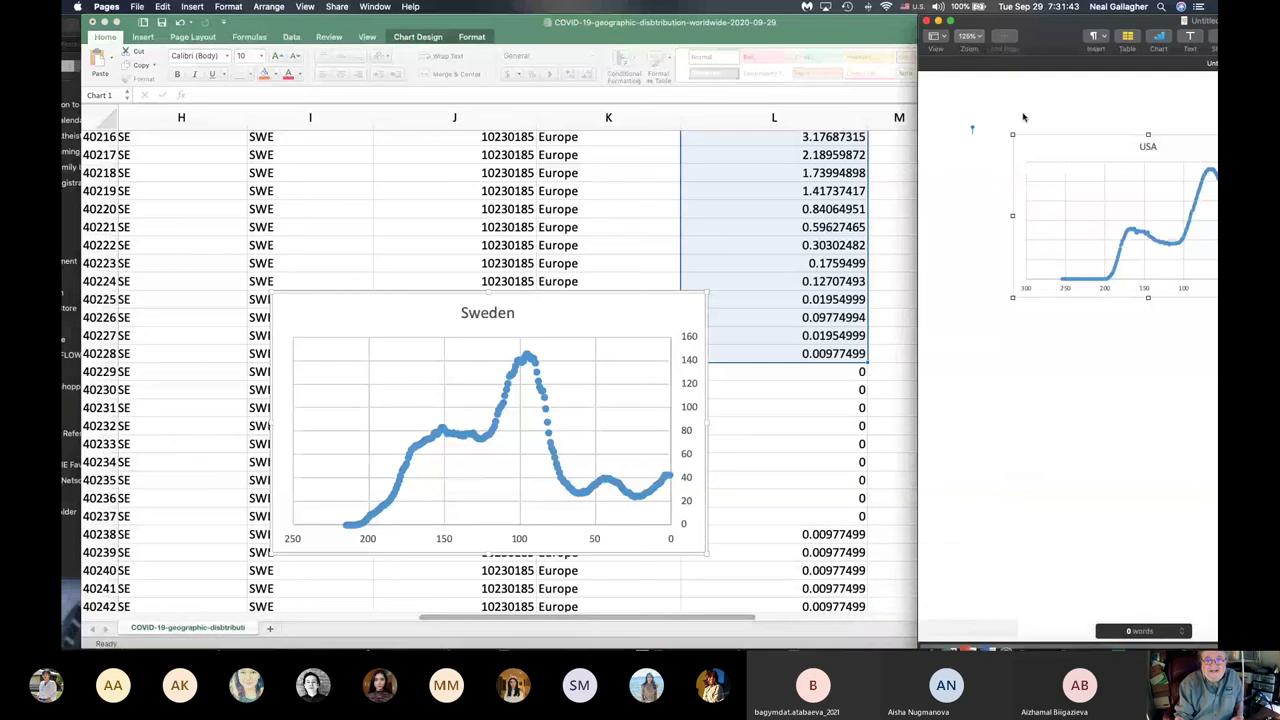
left_click(745, 372)
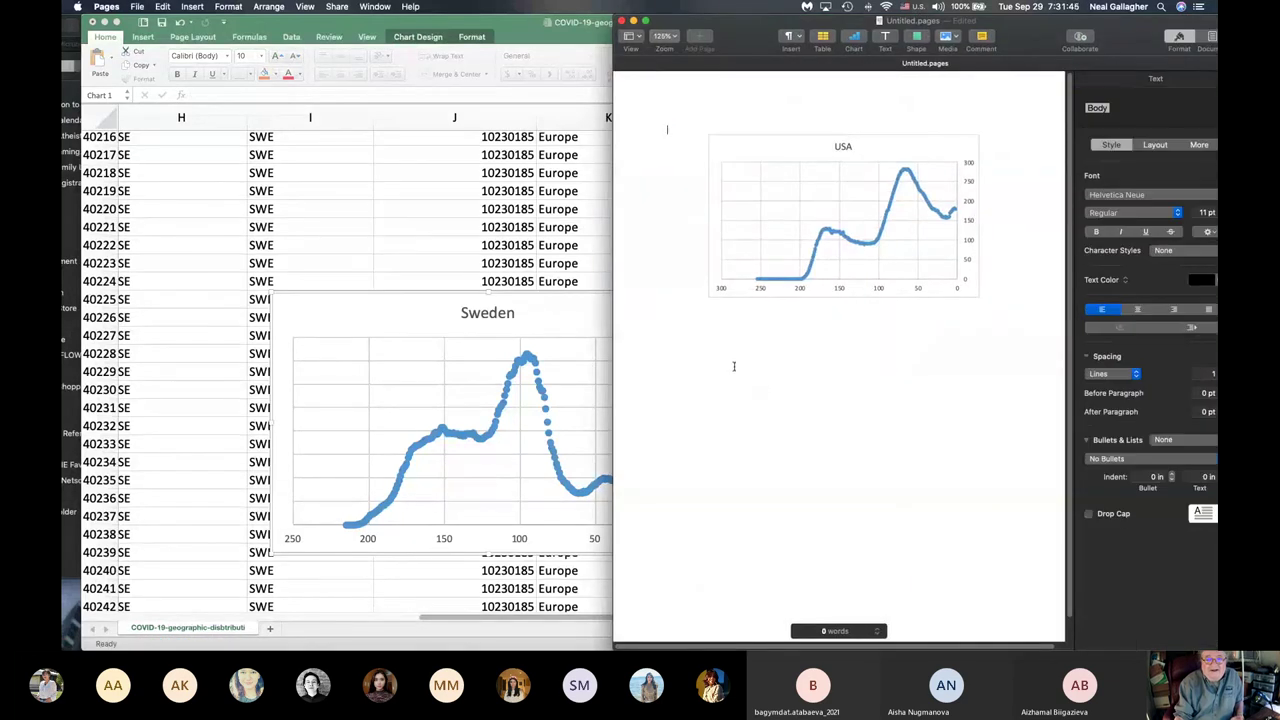
- Insert blank lines at the top of the page to shift the USA chart down and make room above it
key("Return")
key("Return")
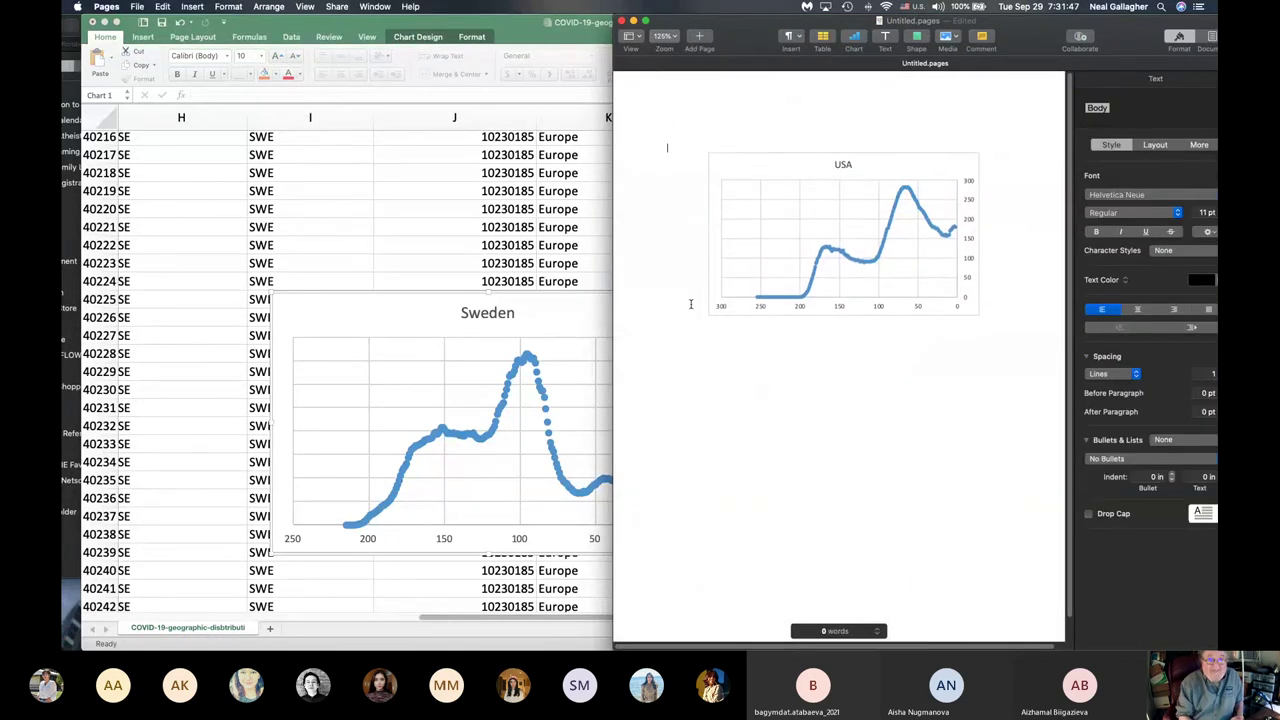
key("Return")
key("Return")
key("Return")
key("Return")
key("Return")
key("Return")
key("Return")
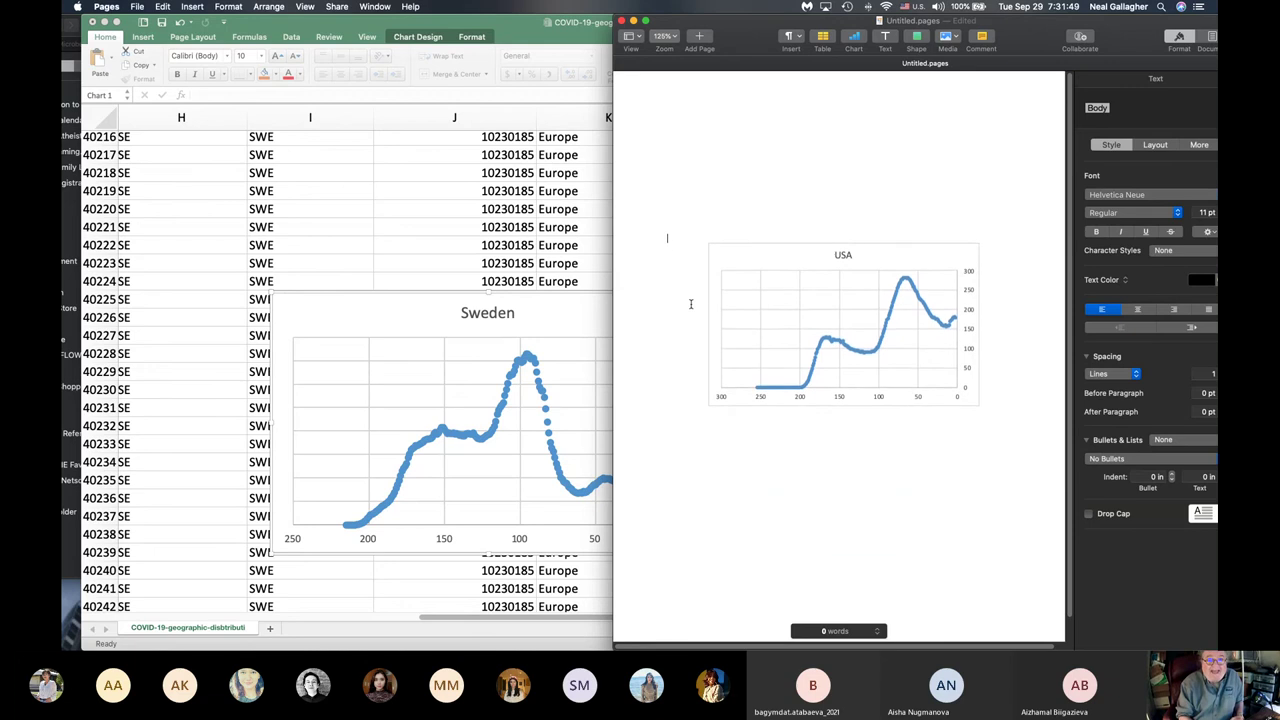
key("Return")
key("Return")
key("Return")
key("Return")
key("Return")
key("Return")
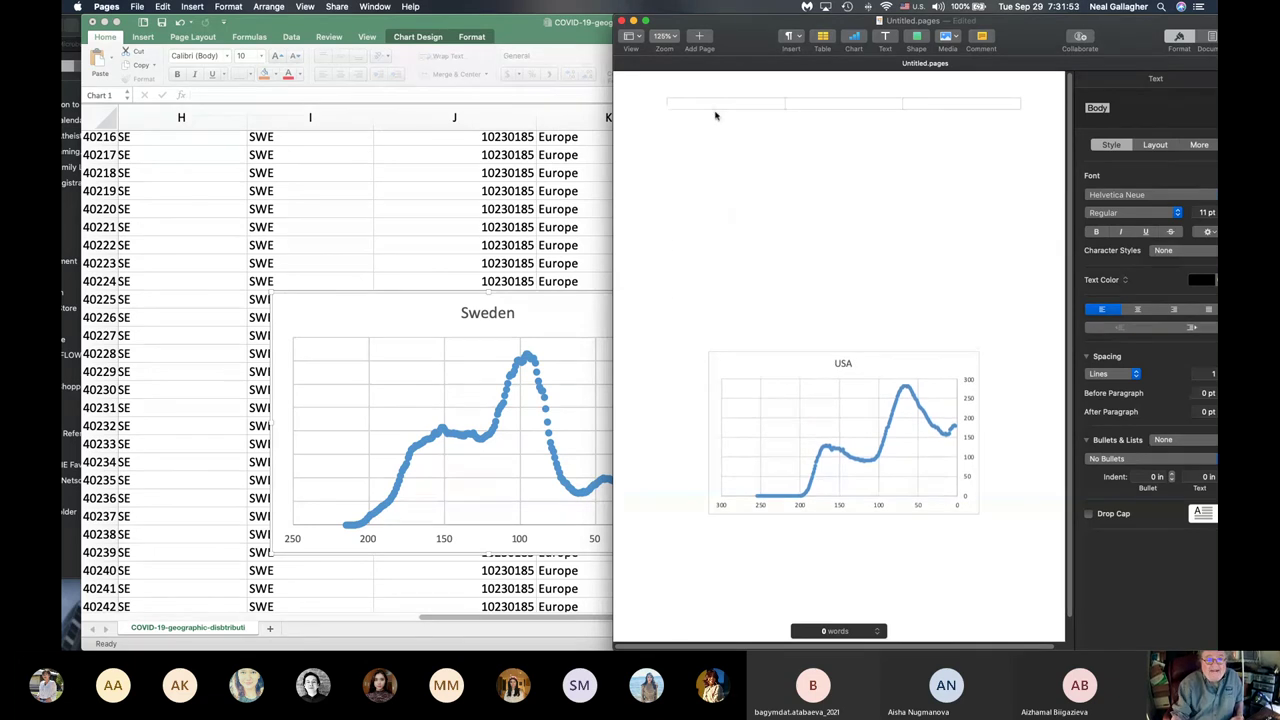
- Paste the Sweden chart above the USA chart and move the USA chart up directly beneath it
left_click(691, 137)
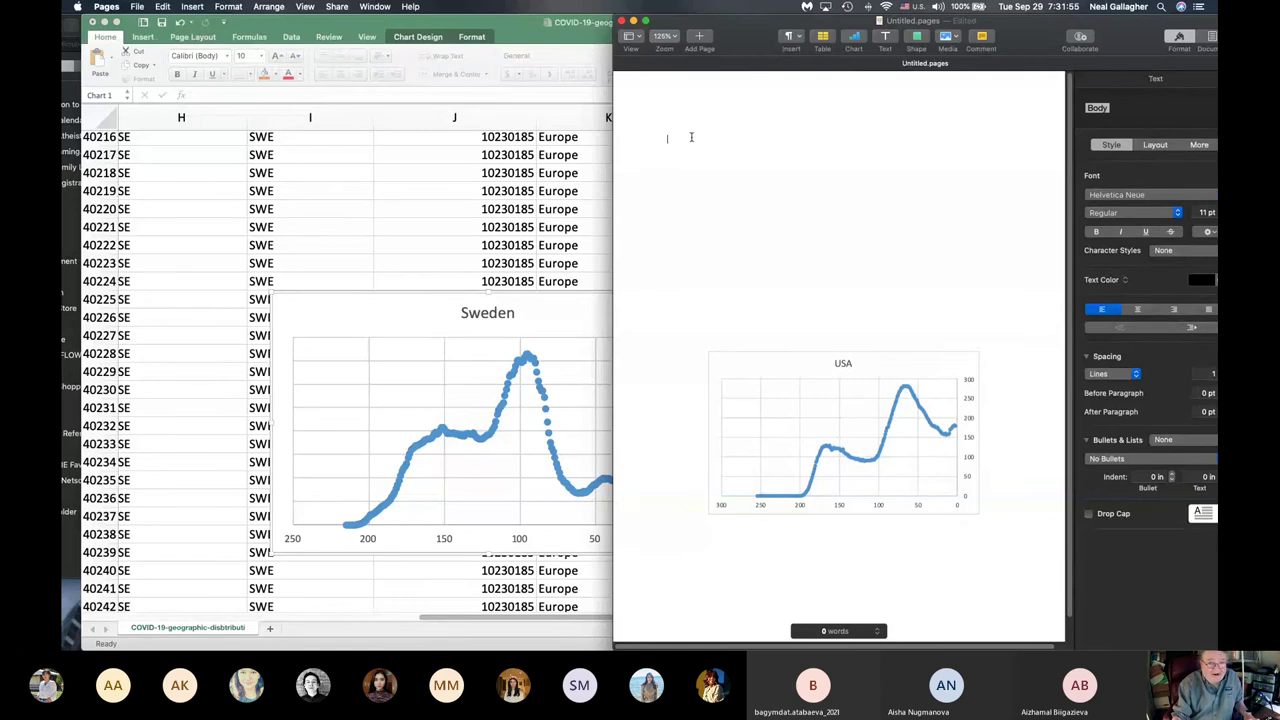
key("super+v")
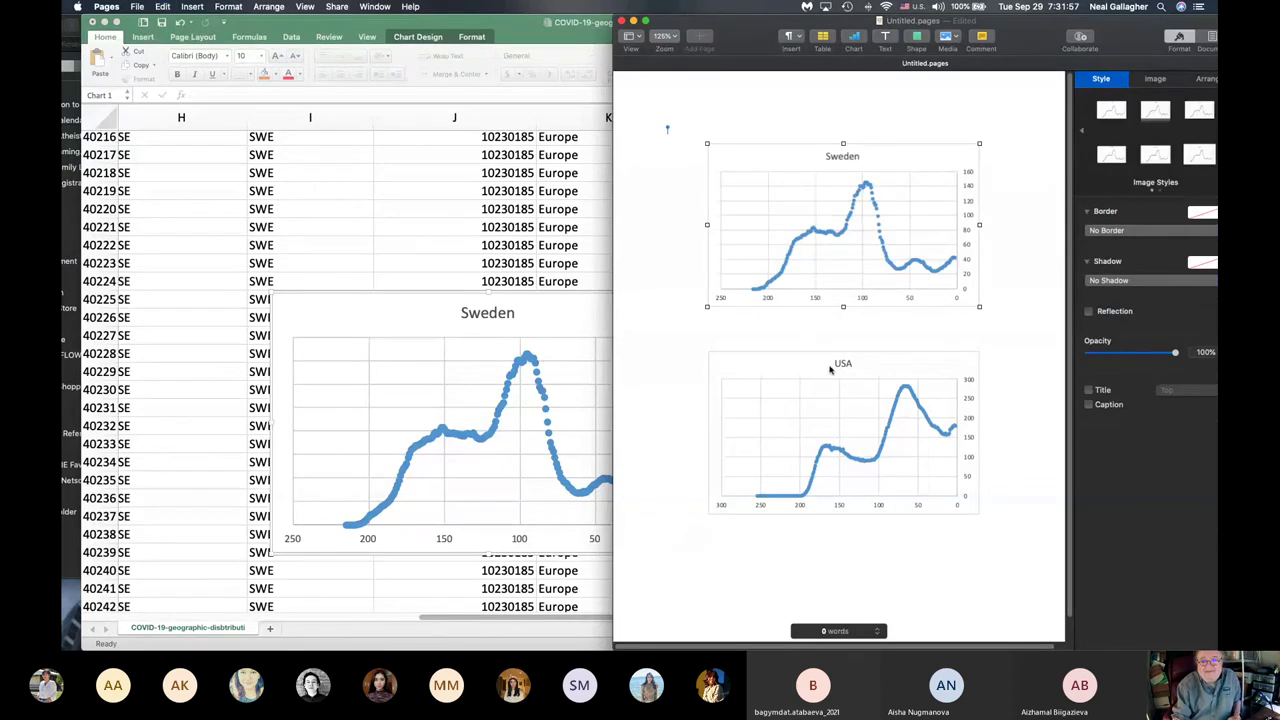
left_click_drag(853, 403, 855, 366)
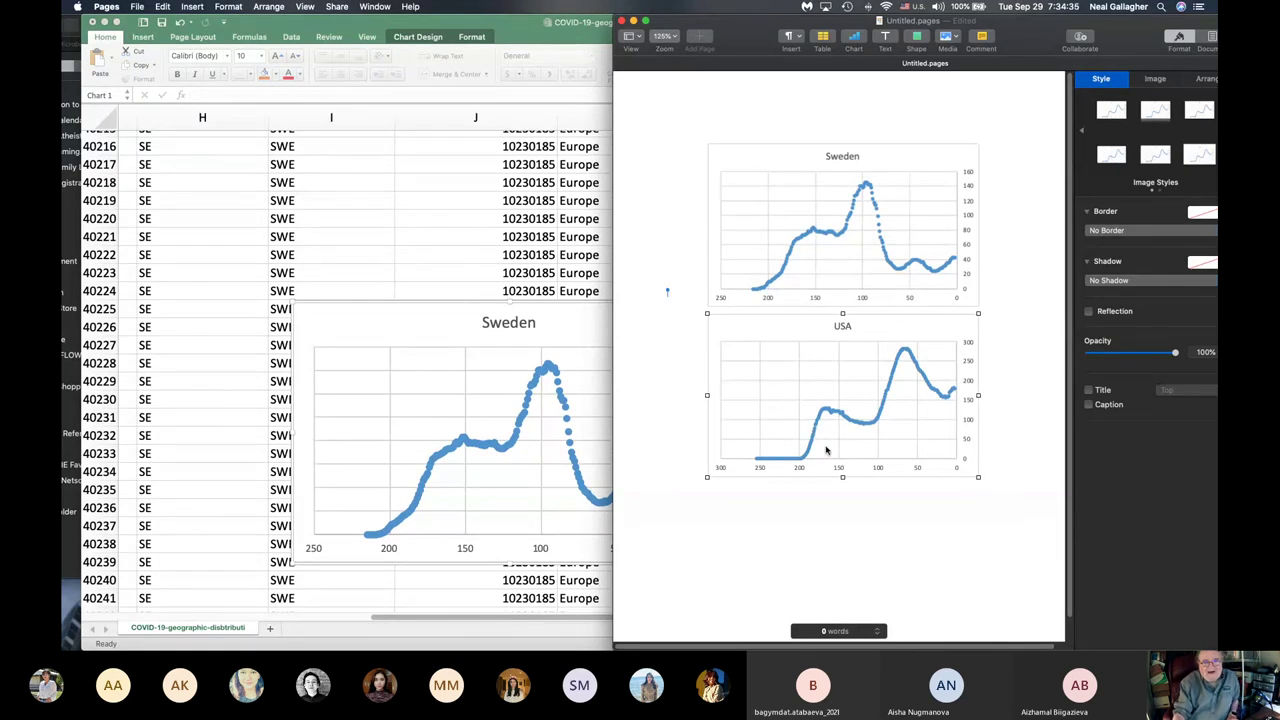
- Move the Pages window aside, return to the Excel workbook and deselect the Sweden chart
left_click_drag(740, 28, 902, 28)
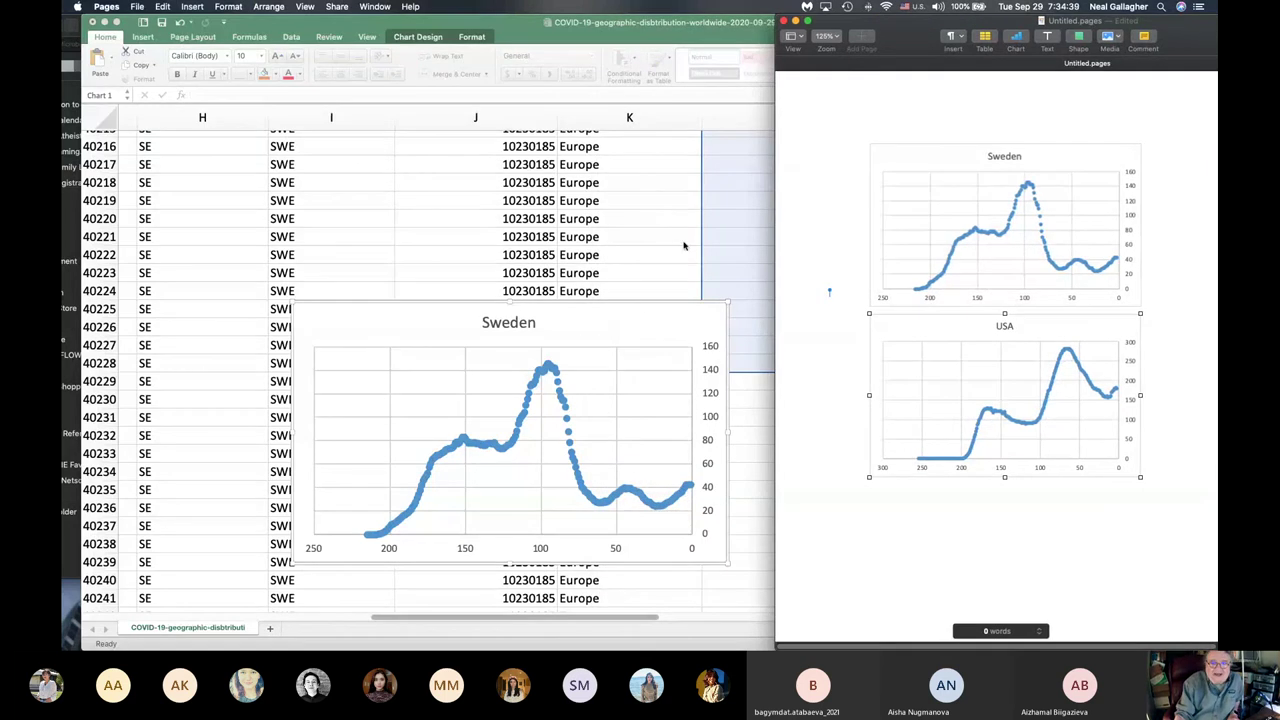
left_click_drag(776, 300, 819, 300)
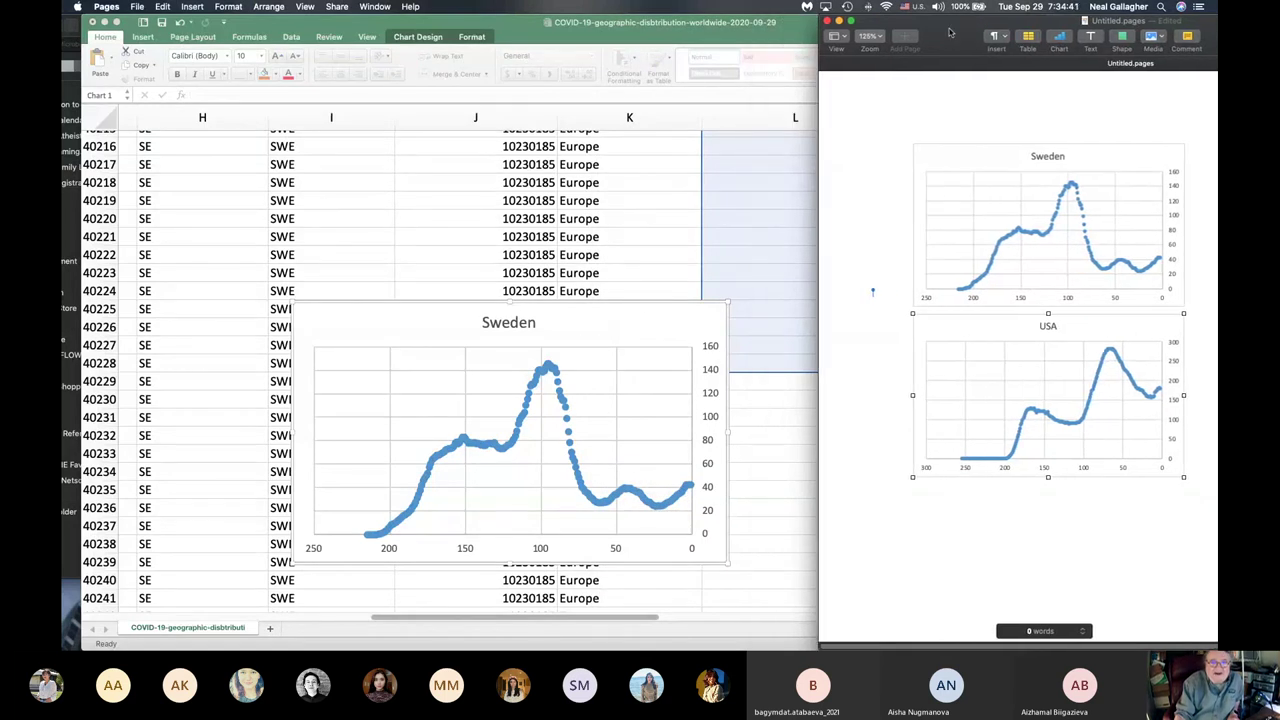
left_click(496, 182)
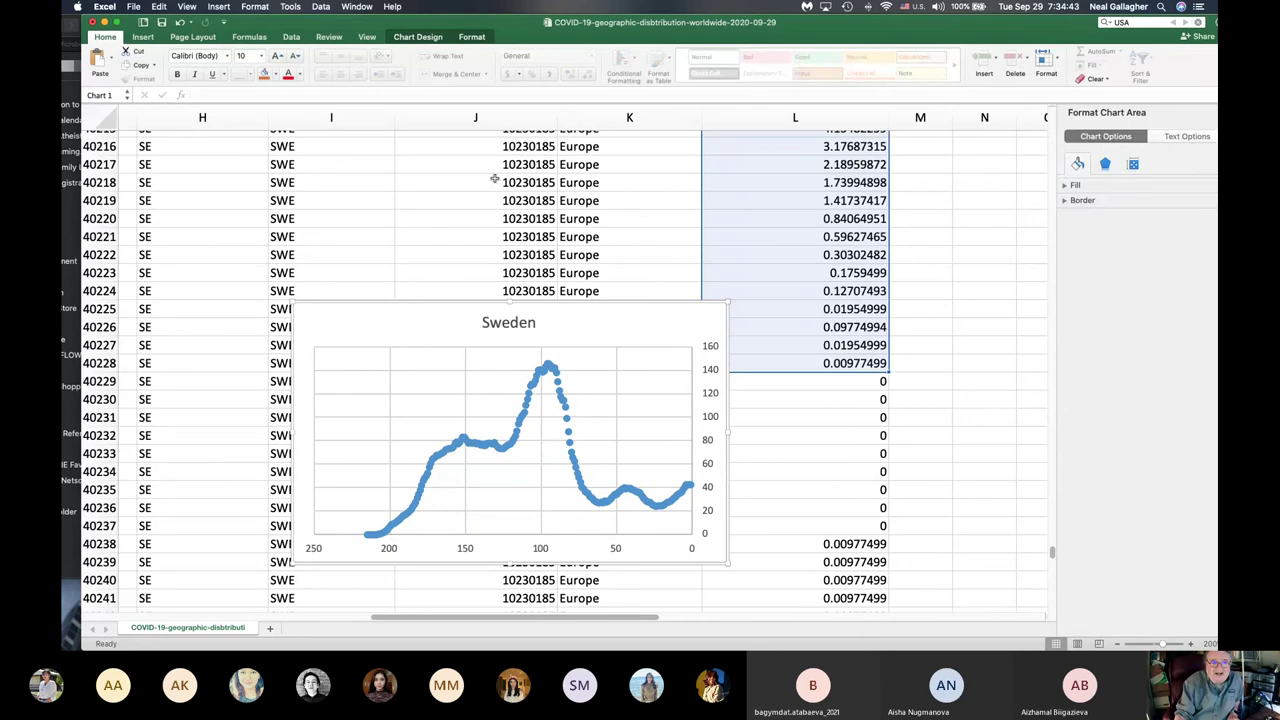
left_click(488, 181)
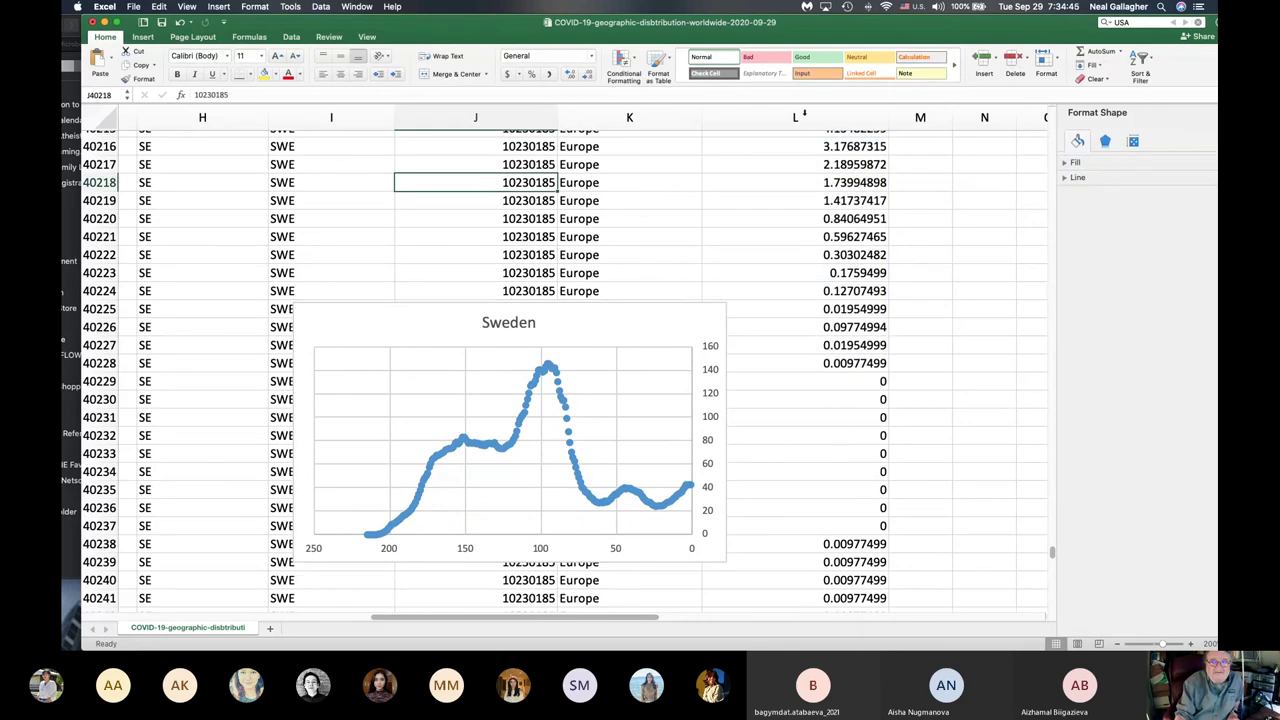
- Search the worksheet for "germany"
left_click(1151, 20)
left_click_drag(1110, 22, 1078, 25)
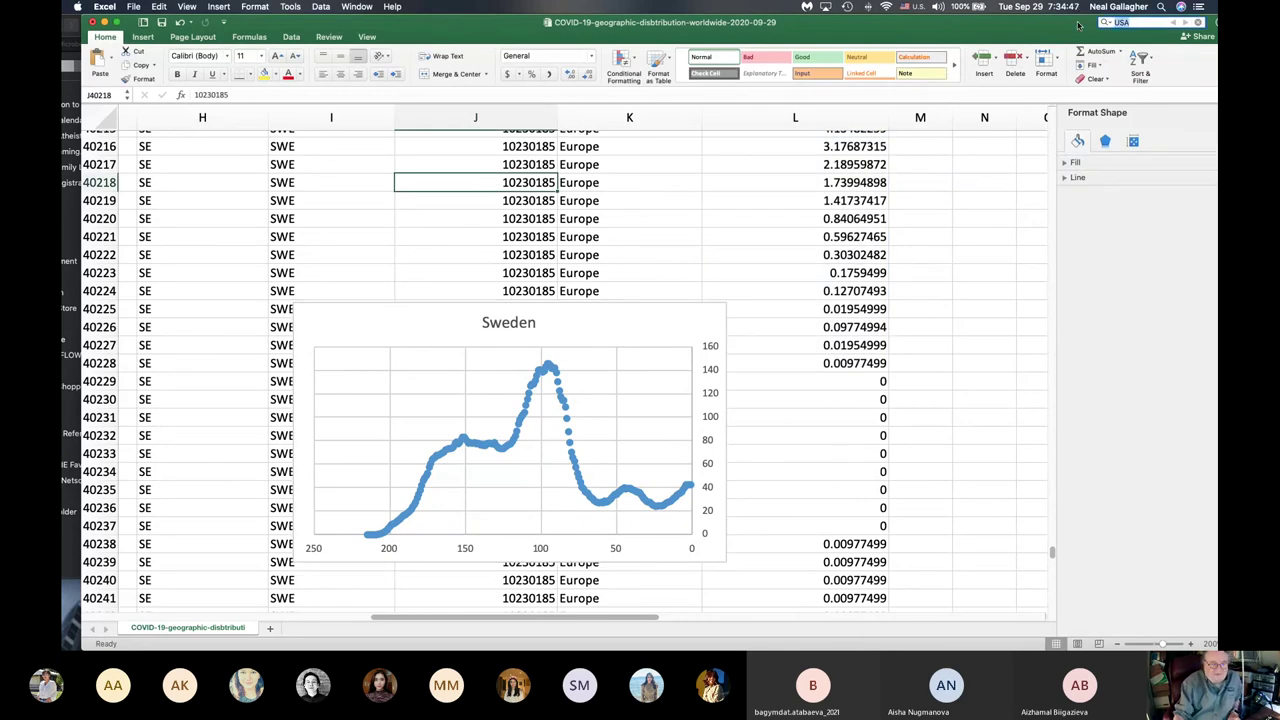
type("ger")
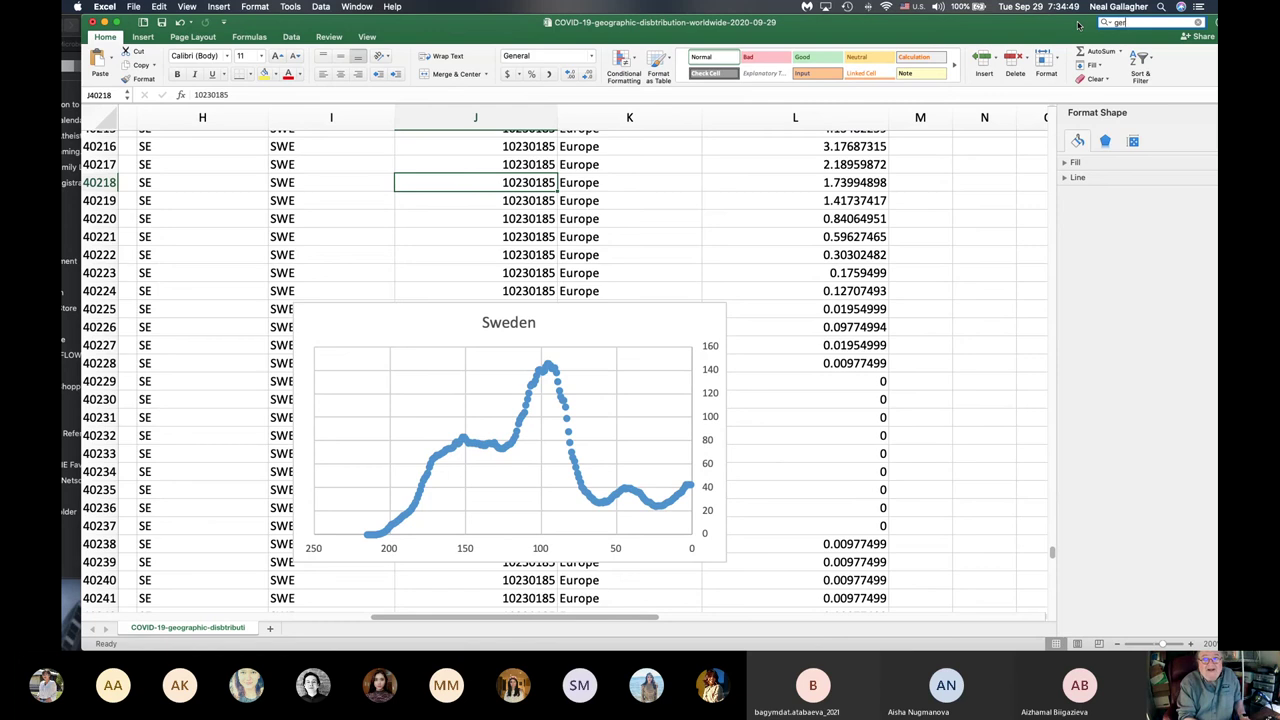
type("many")
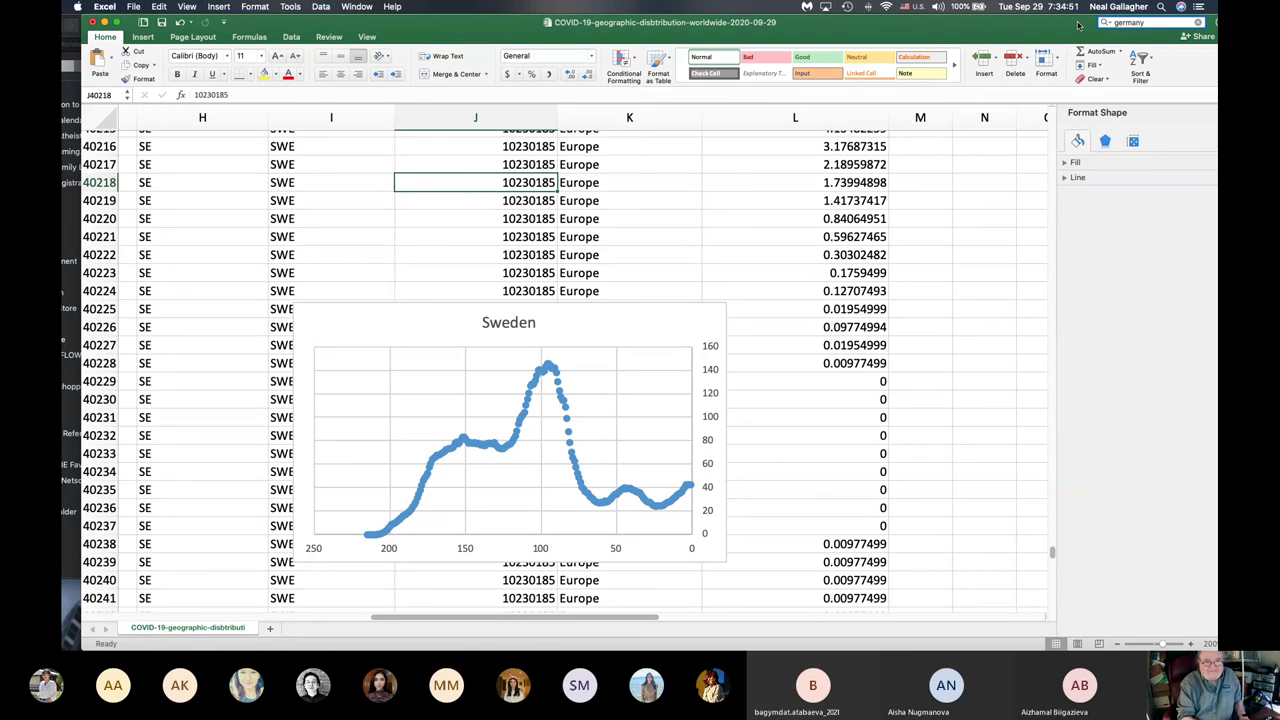
key("Return")
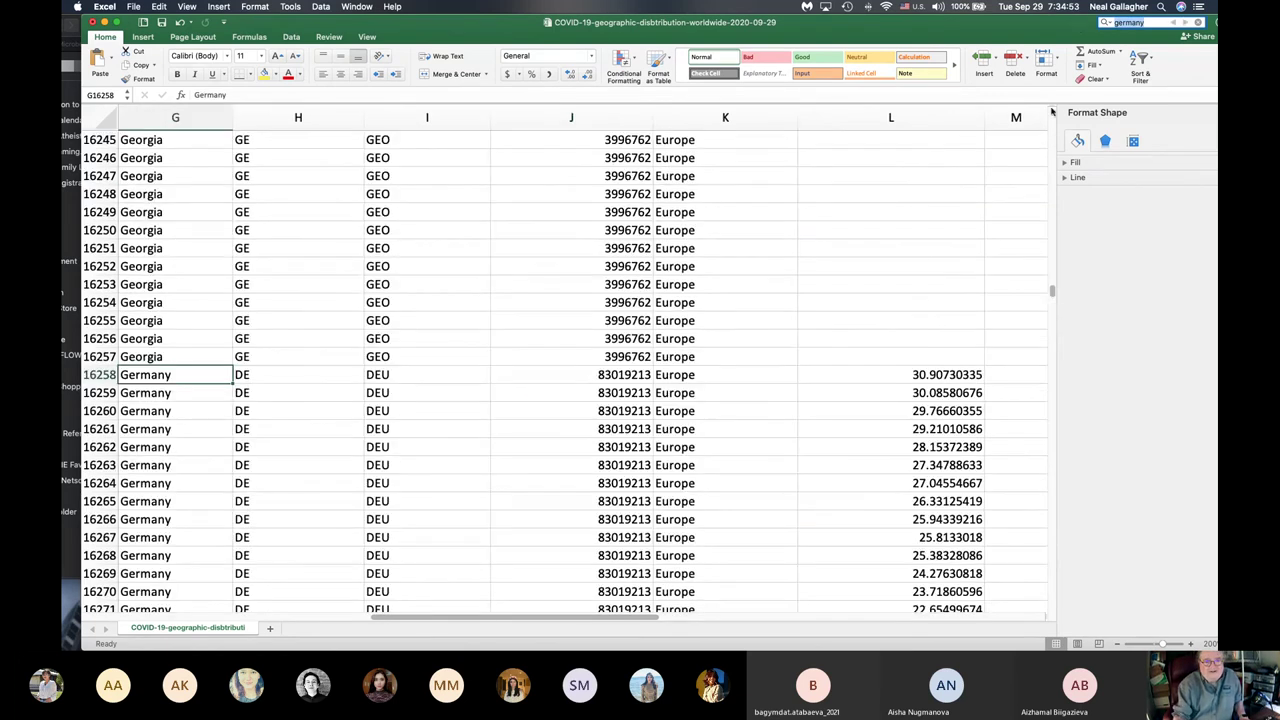
- Look through Germany's rows and locate the untitled scatter chart beside its 14-day case rates in column L
scroll(800, 410, "down", 5)
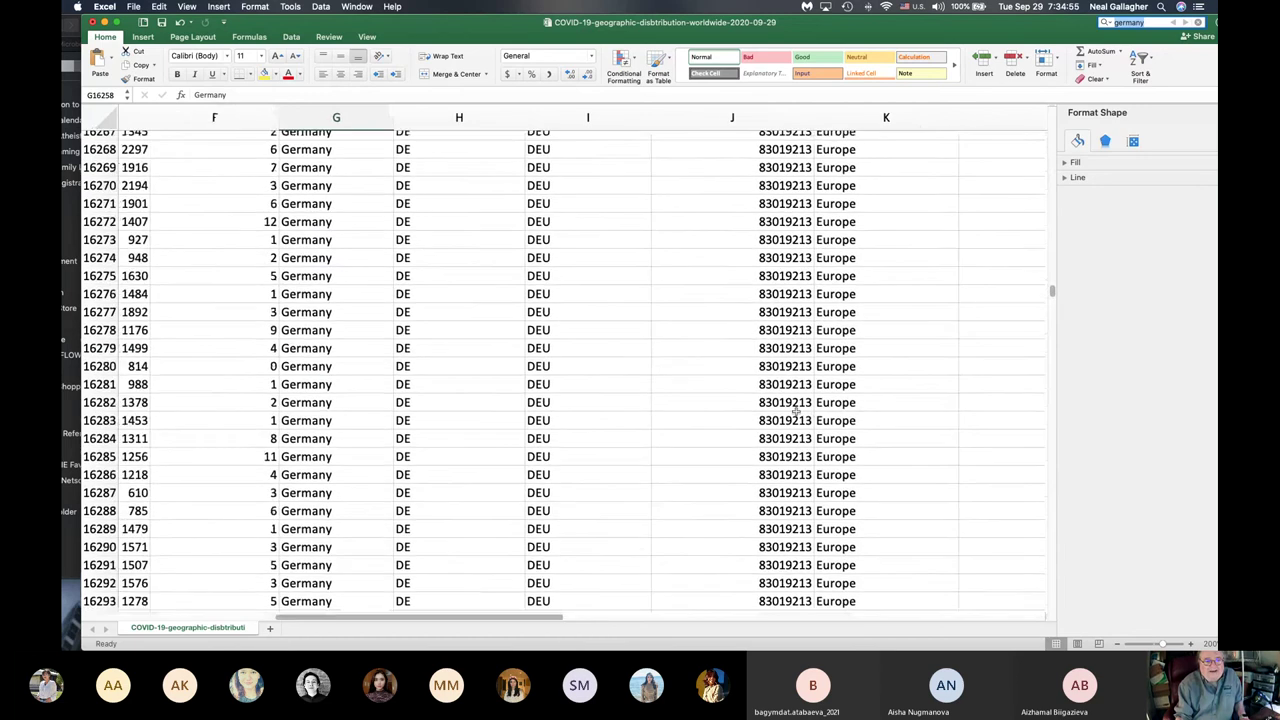
scroll(797, 410, "down", 20)
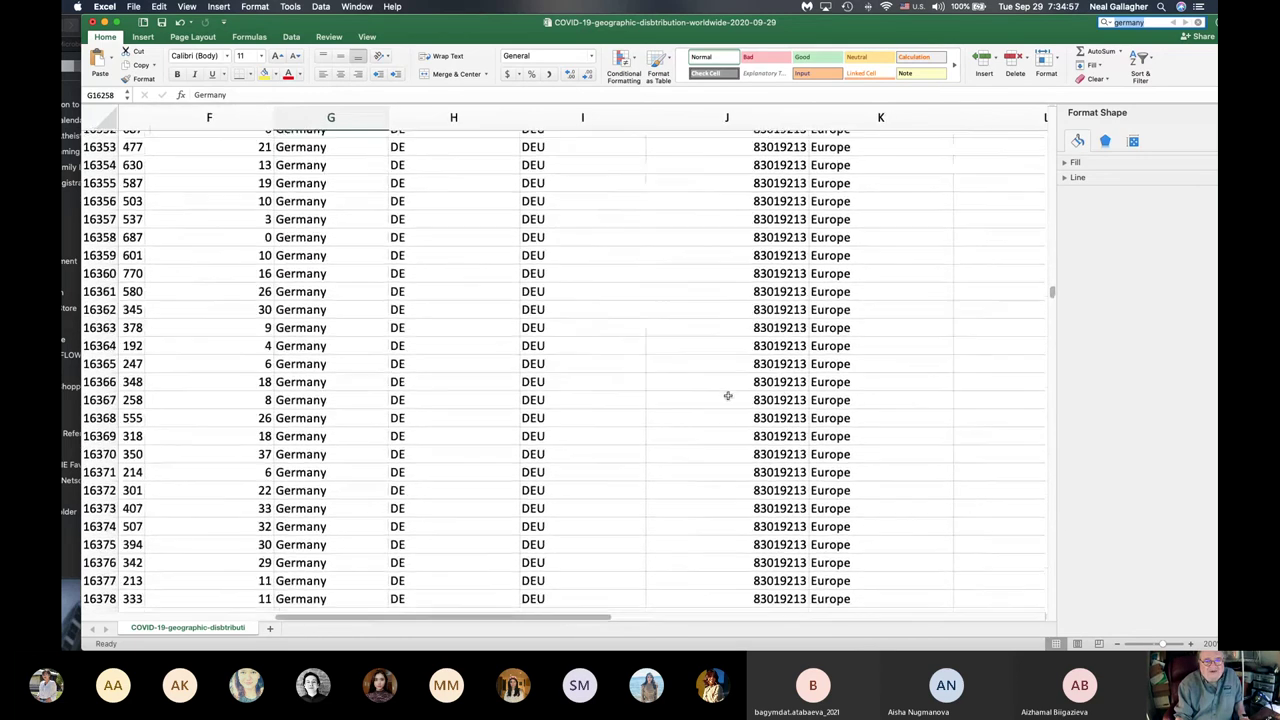
scroll(728, 396, "right", 3)
scroll(722, 394, "down", 15)
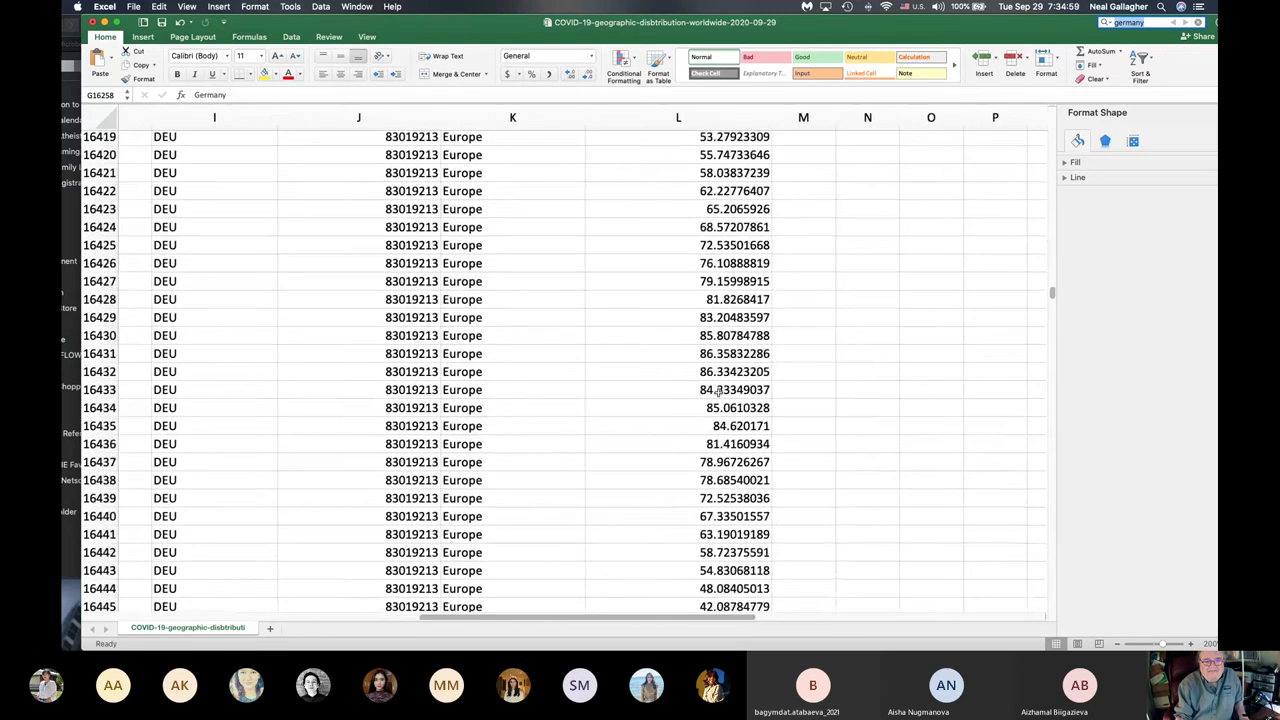
scroll(718, 392, "left", 3)
scroll(718, 392, "down", 20)
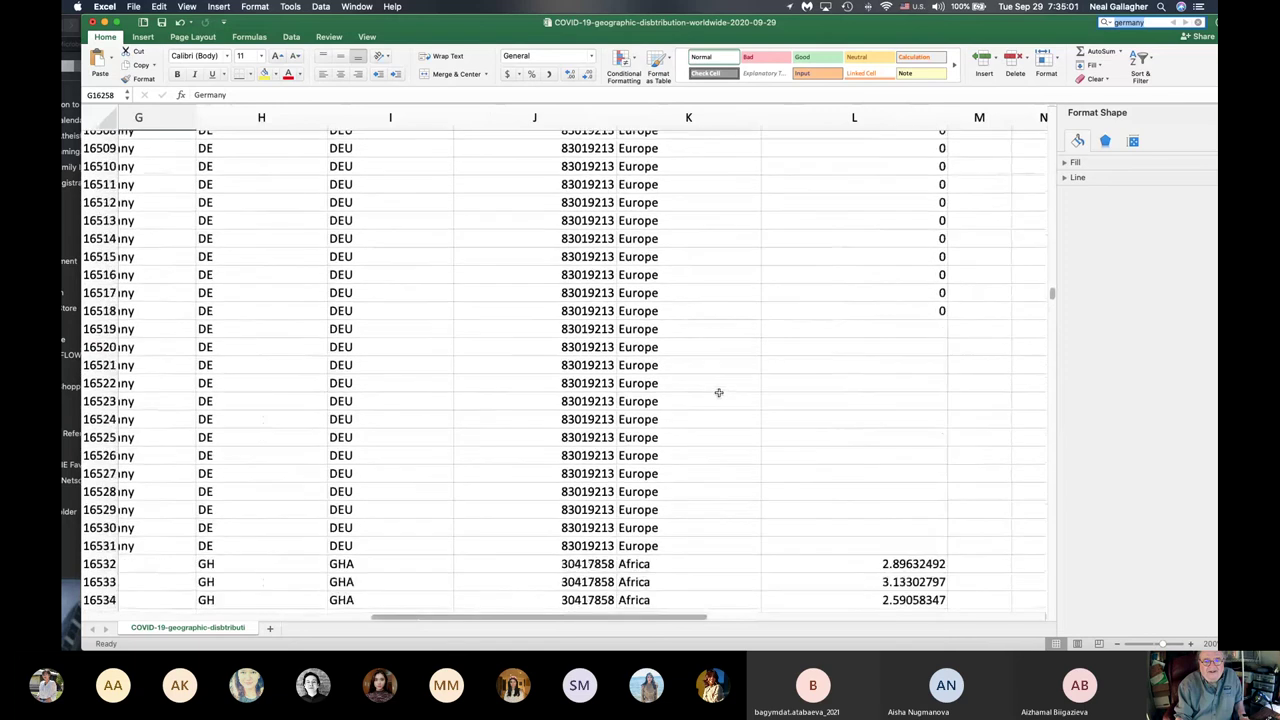
scroll(718, 392, "up", 4)
scroll(718, 392, "up", 4)
scroll(718, 392, "left", 2)
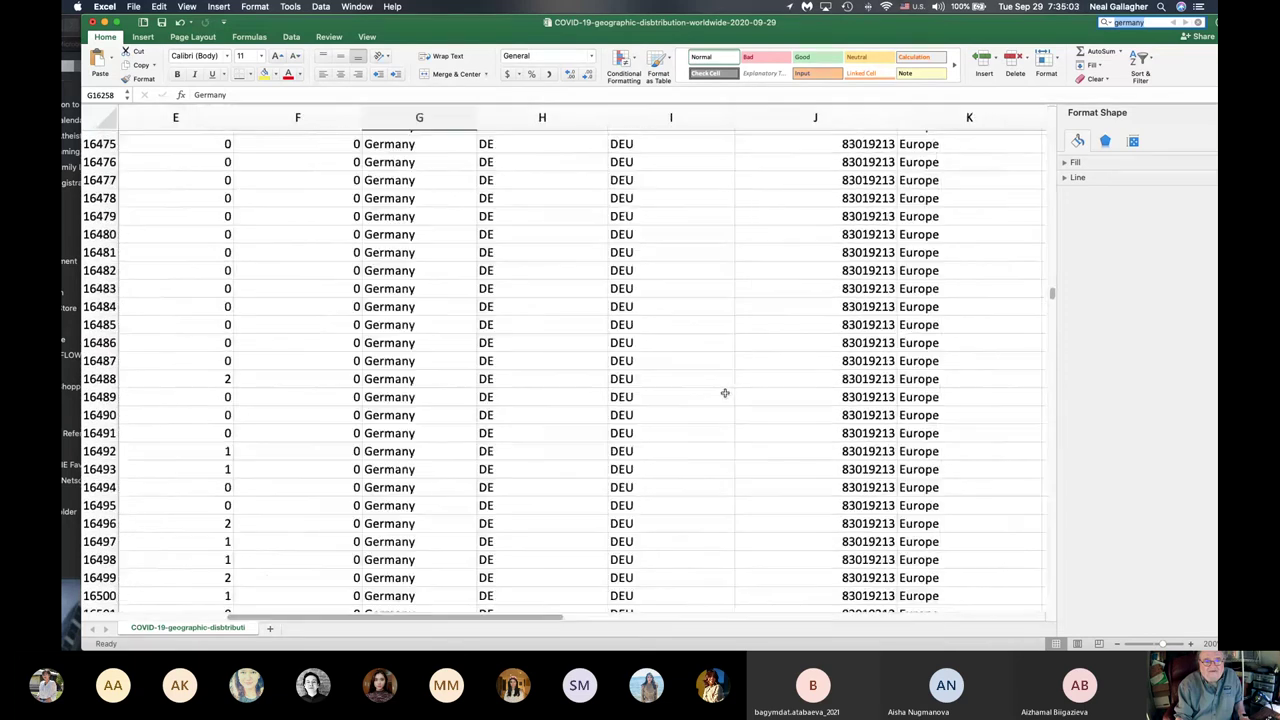
scroll(718, 392, "right", 3)
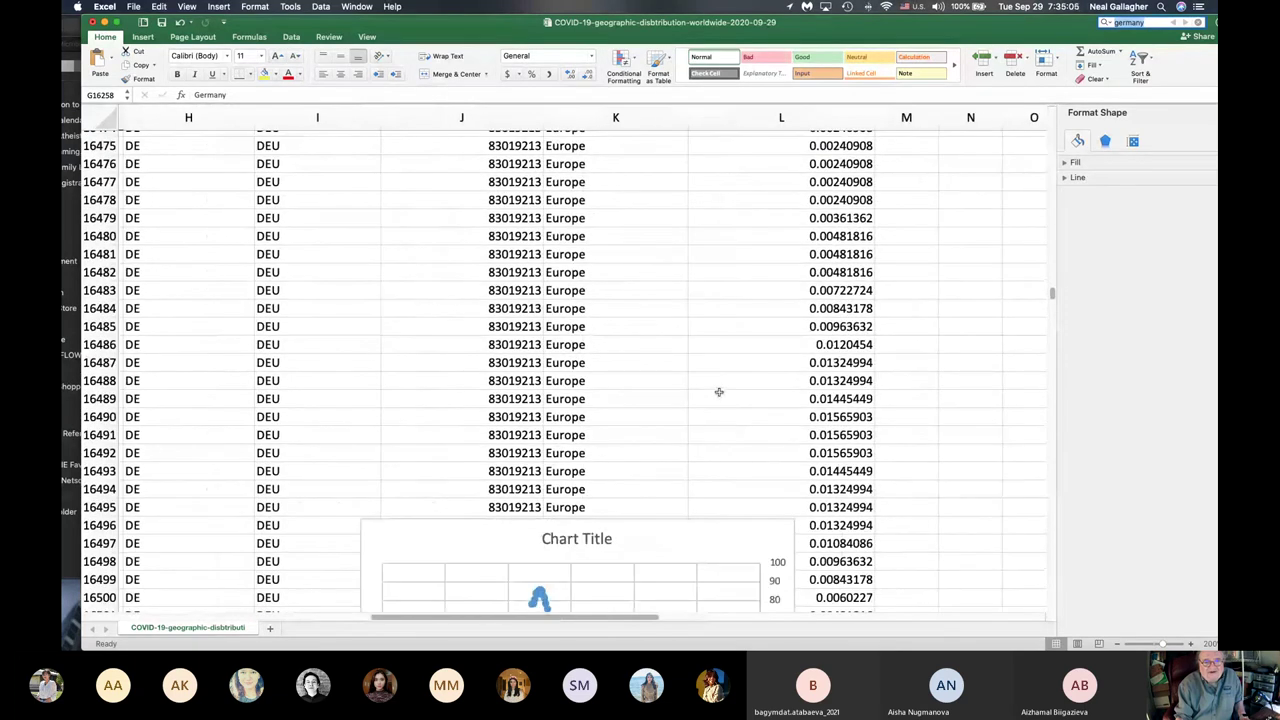
scroll(697, 557, "down", 4)
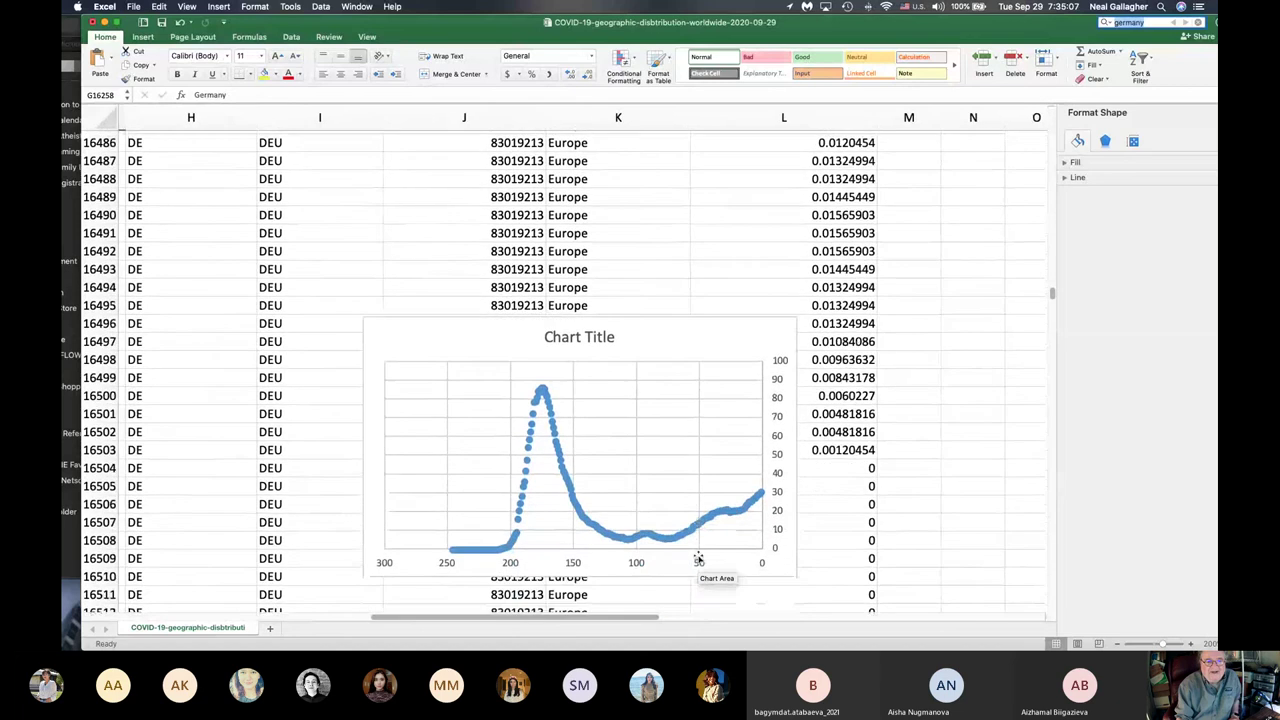
- Replace the placeholder title of Germany's chart with "Germany"
left_click(596, 315)
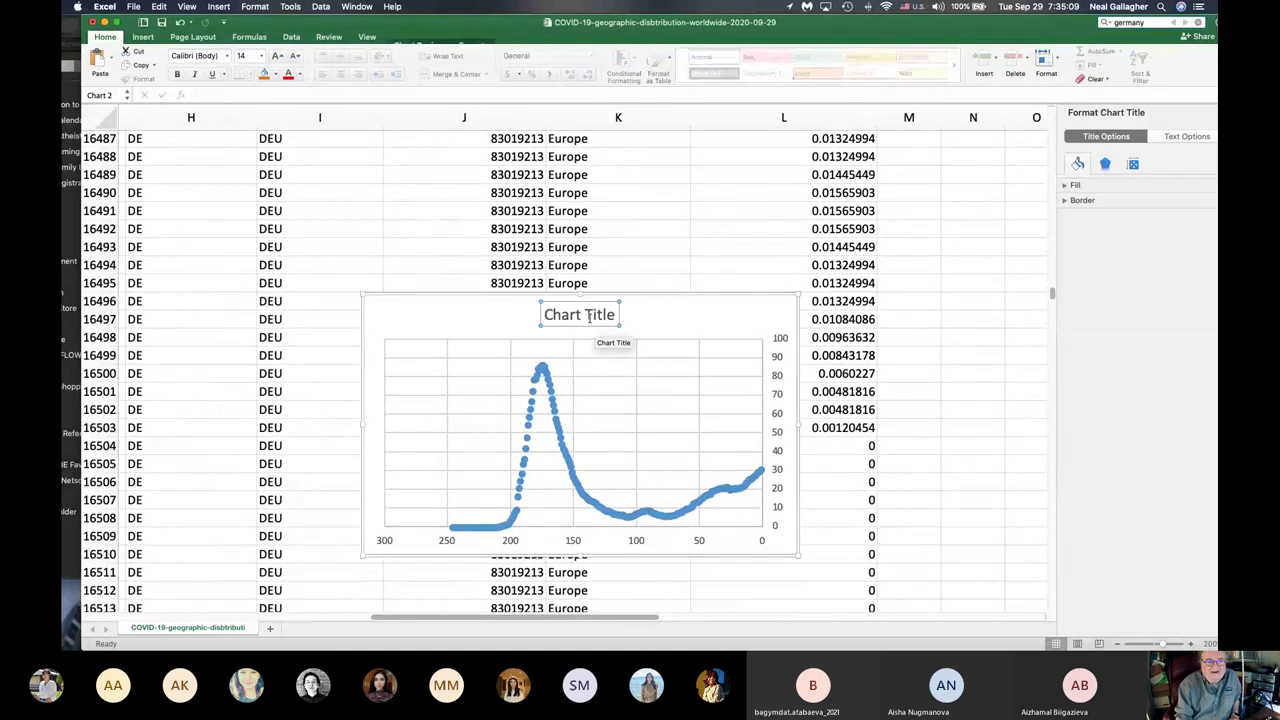
double_click(590, 315)
triple_click(589, 317)
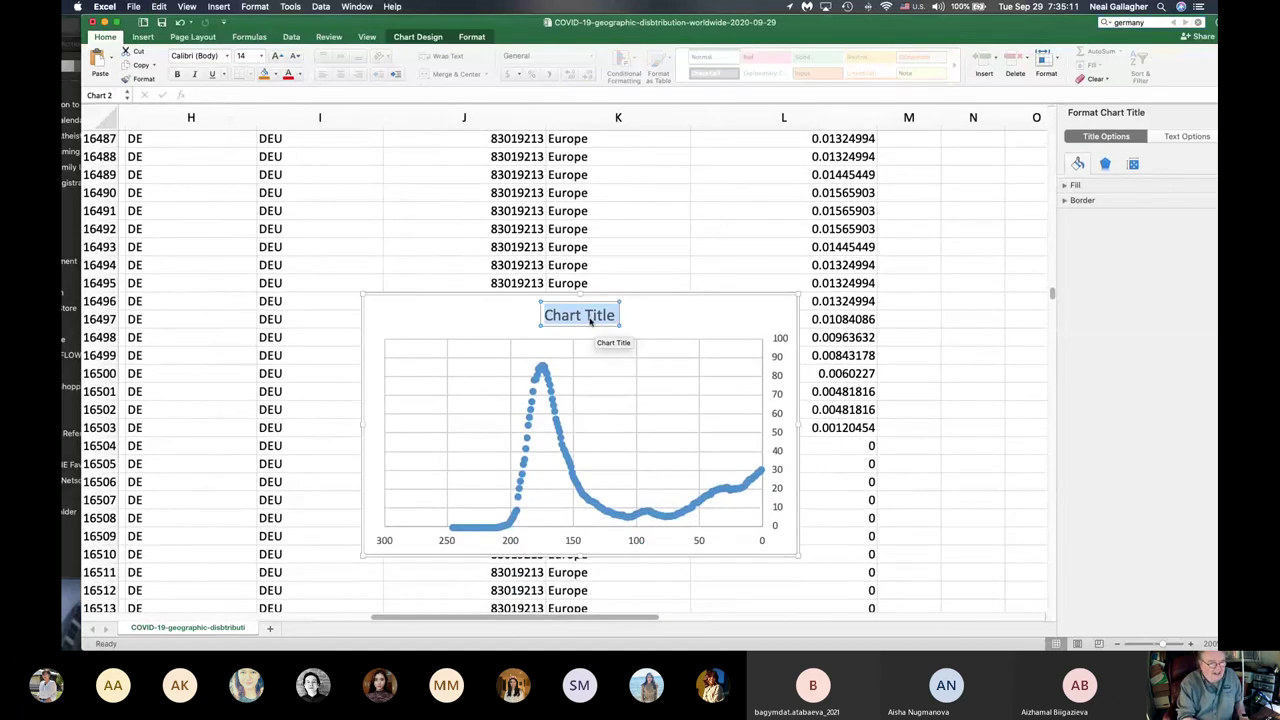
type("Germany")
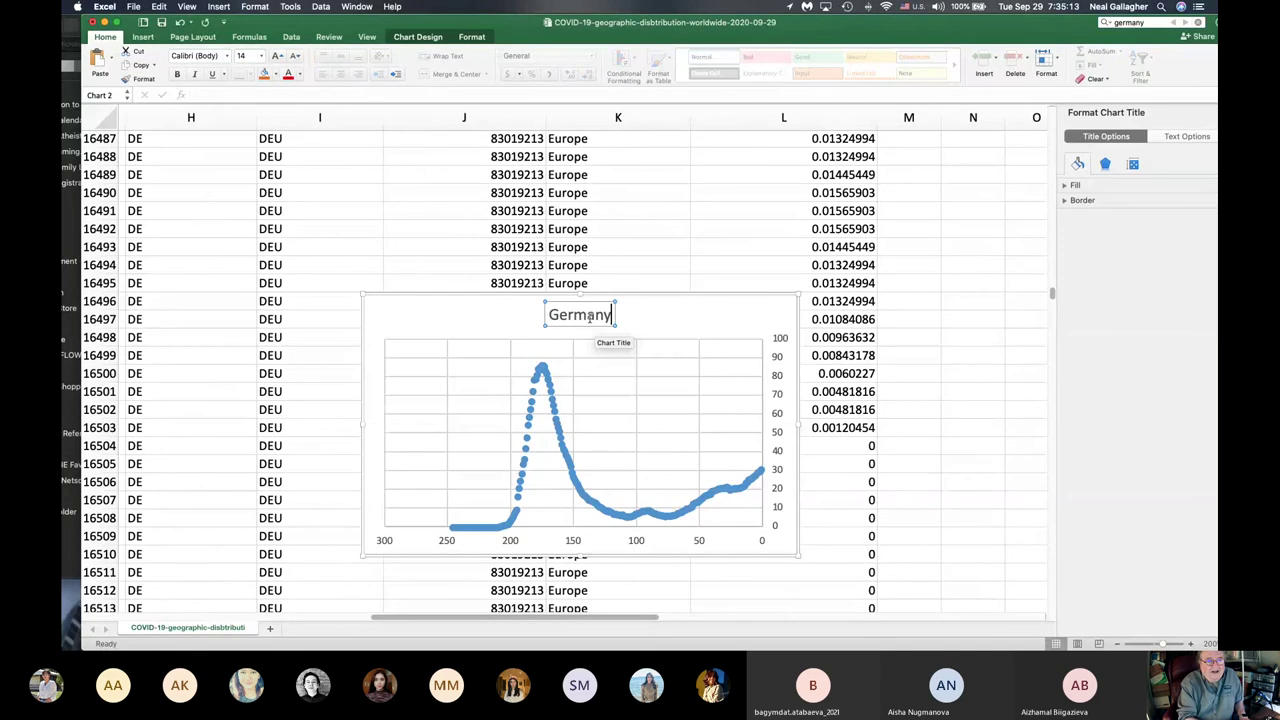
key("Return")
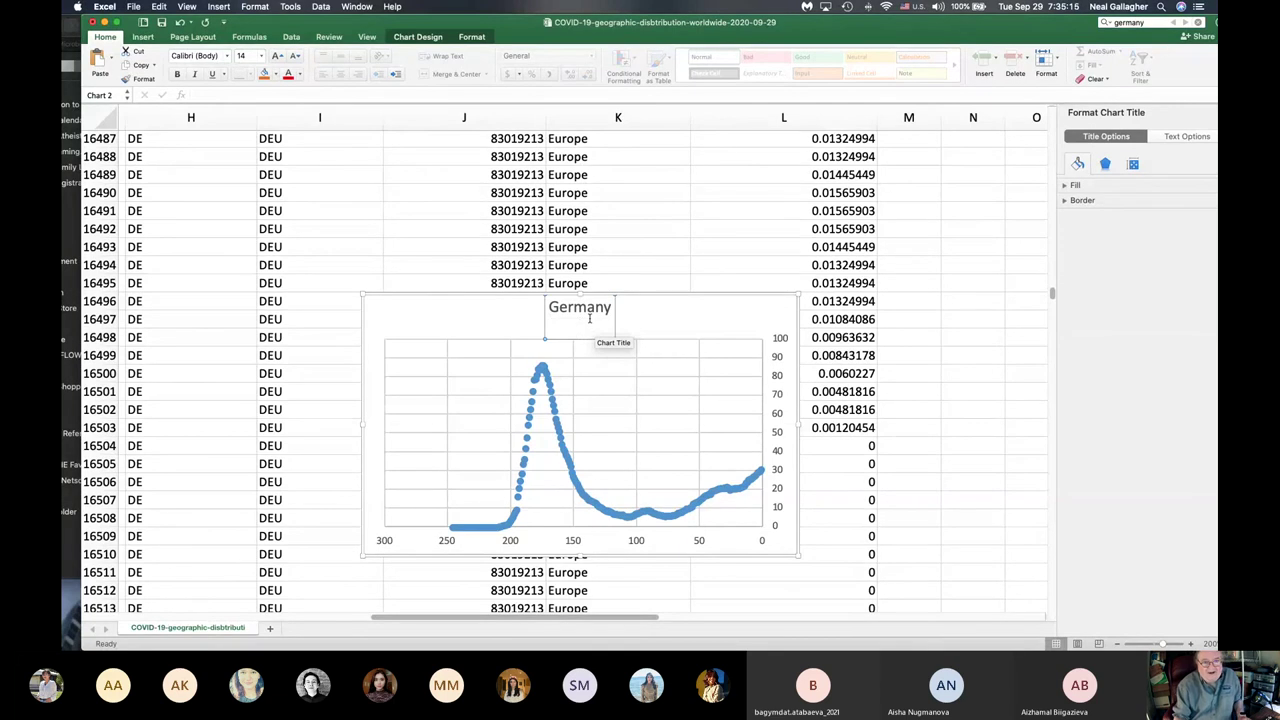
key("BackSpace")
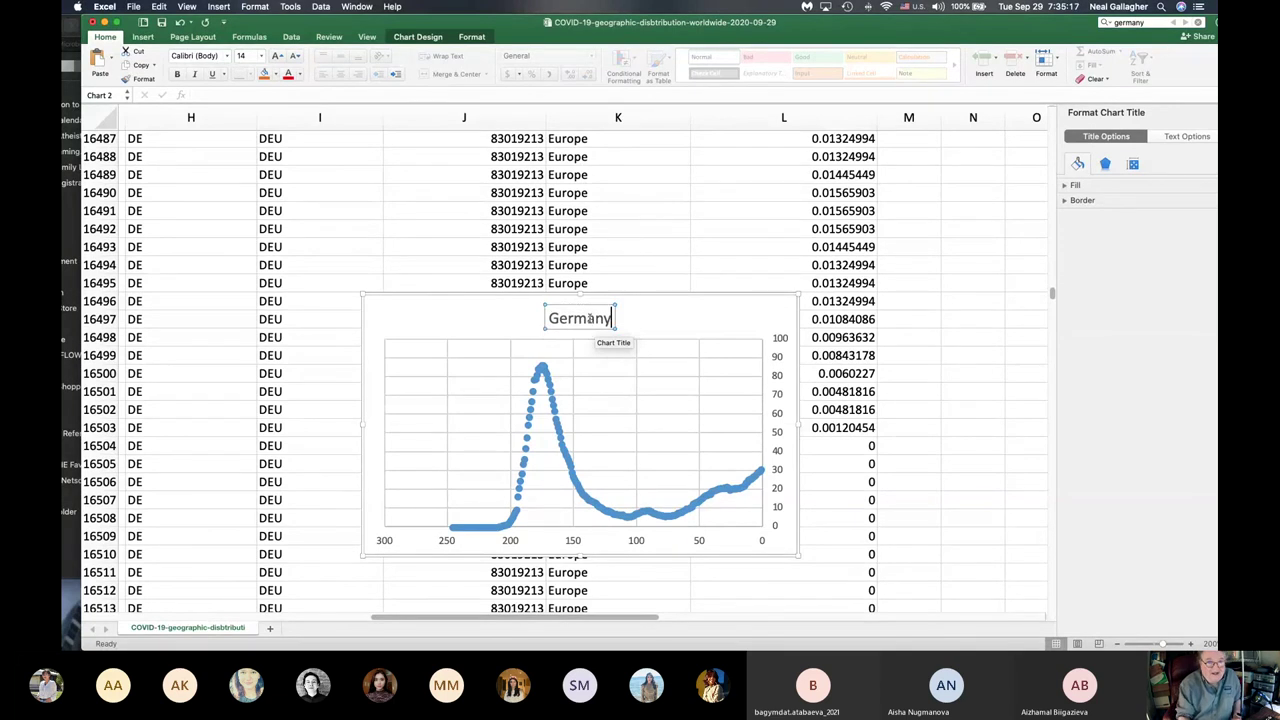
- Select the whole Germany chart, move the workbook window aside and switch to the Pages document
left_click(683, 308)
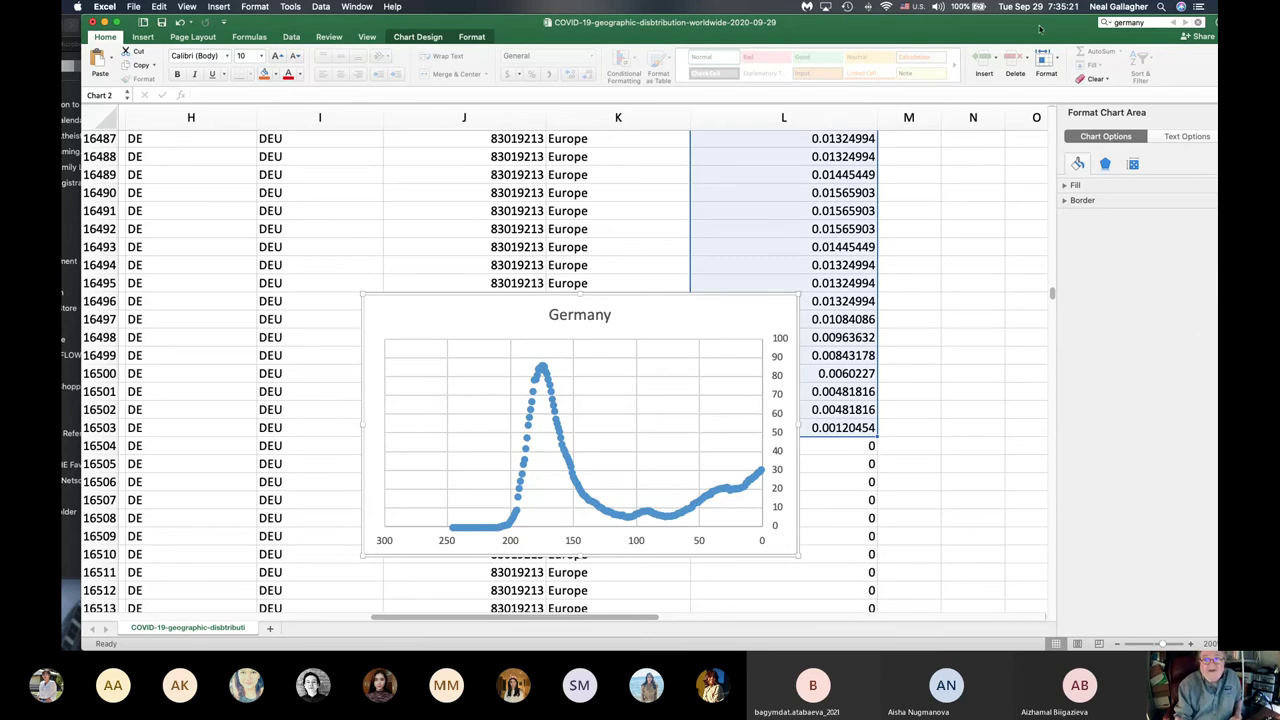
left_click_drag(1040, 28, 511, 28)
left_click(971, 131)
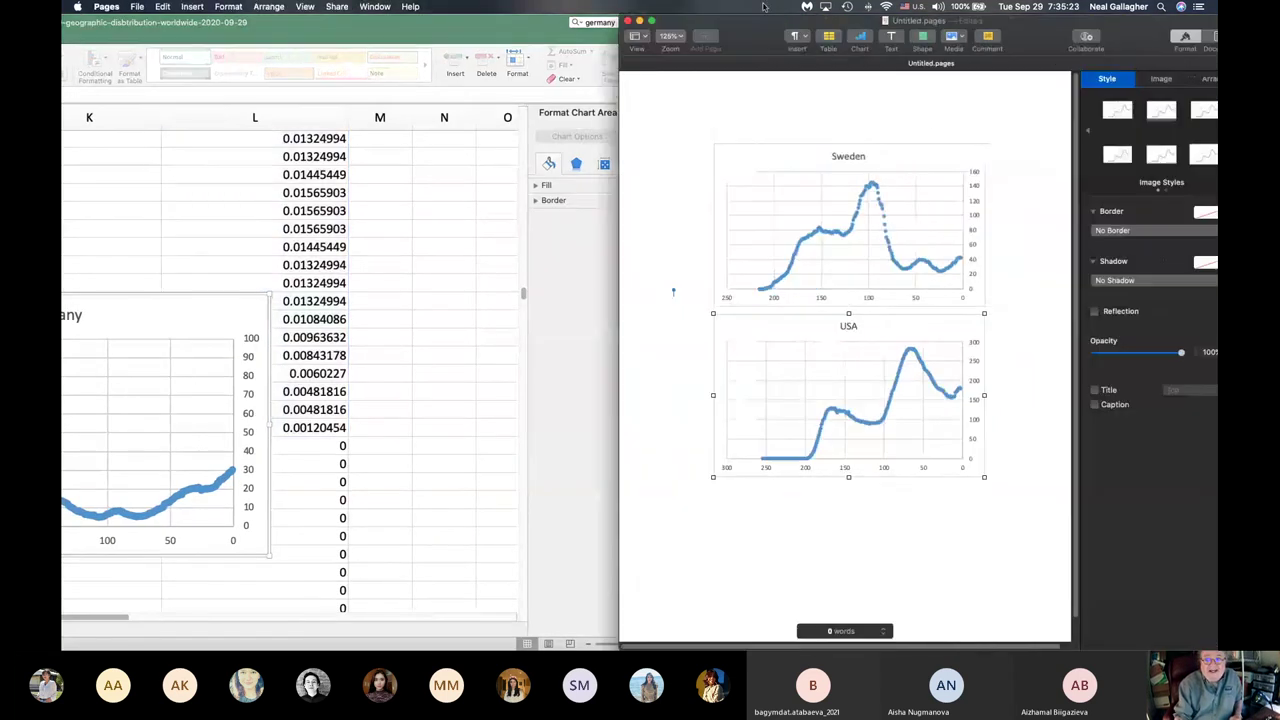
- Paste the copied Germany chart on a new line below the USA chart and move it up close beneath it
scroll(833, 522, "down", 2)
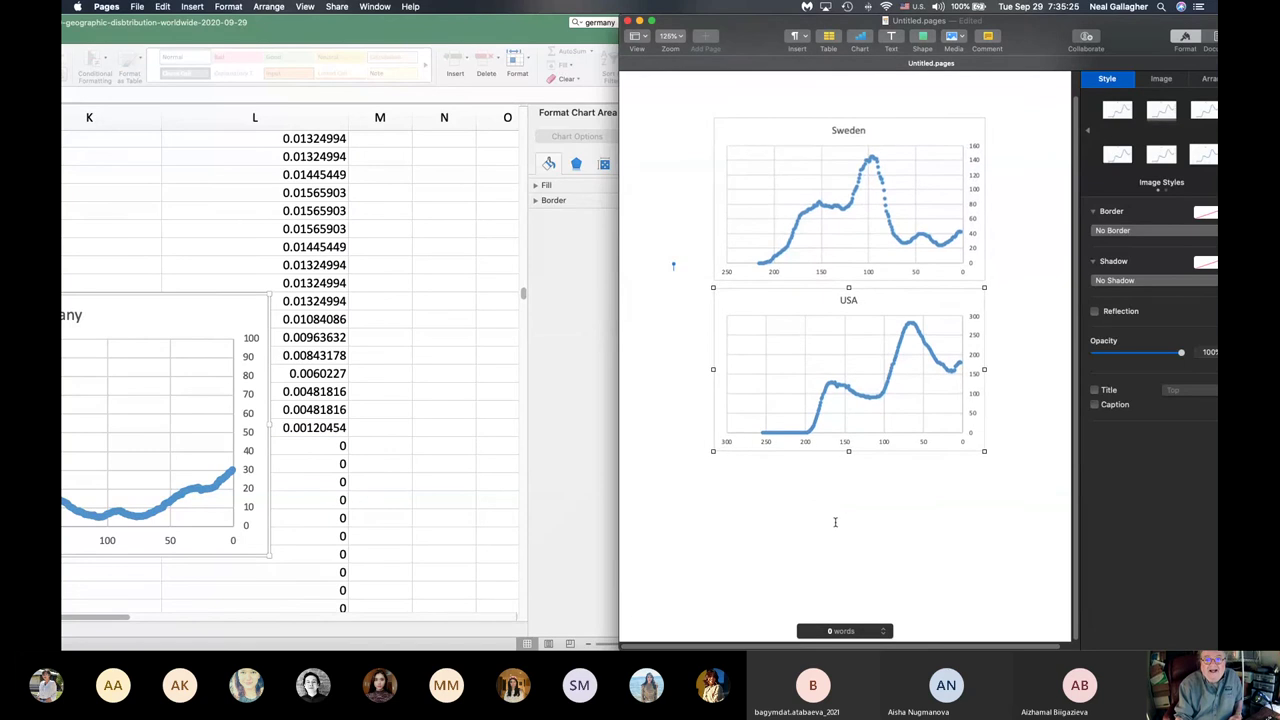
scroll(835, 522, "up", 1)
scroll(836, 523, "down", 1)
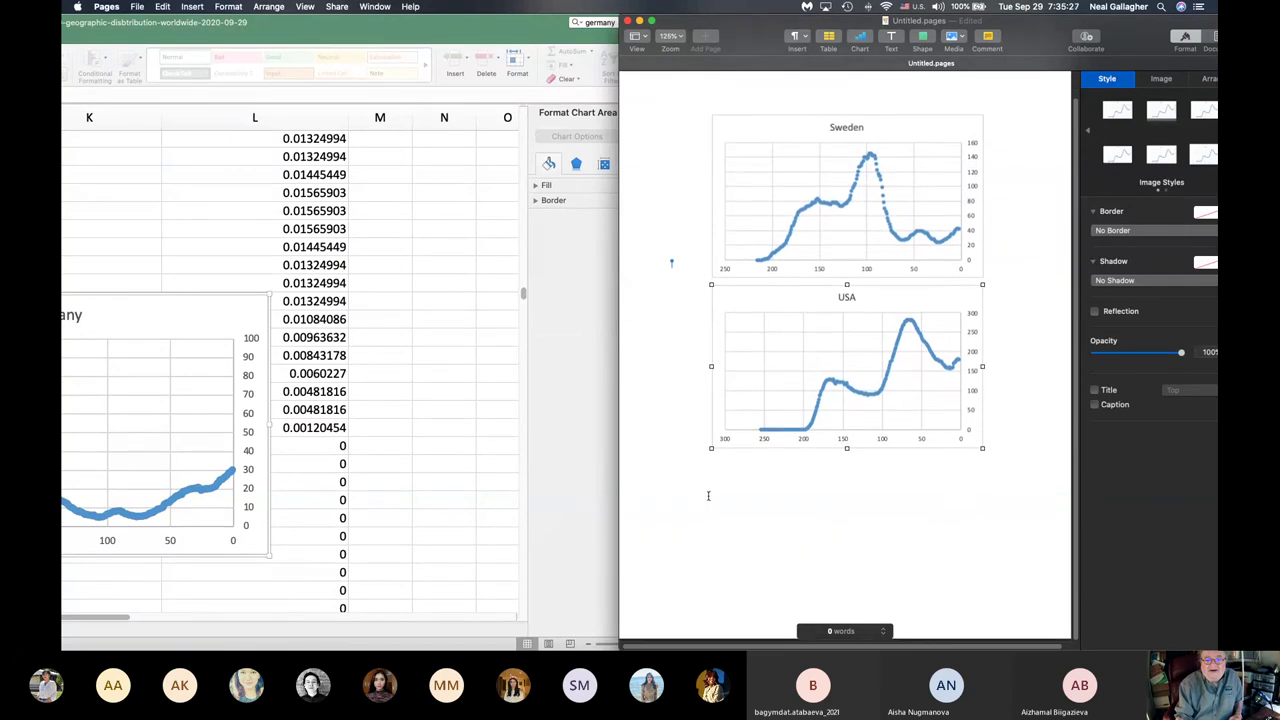
left_click(683, 474)
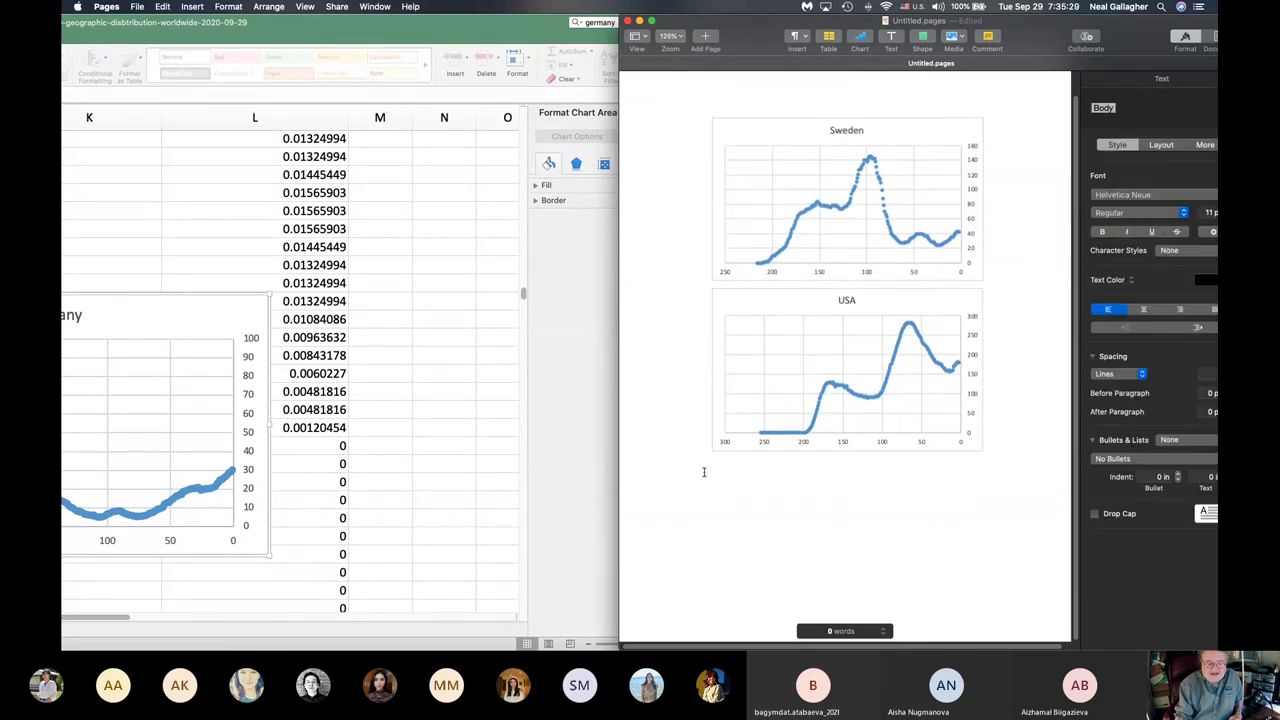
key("Return")
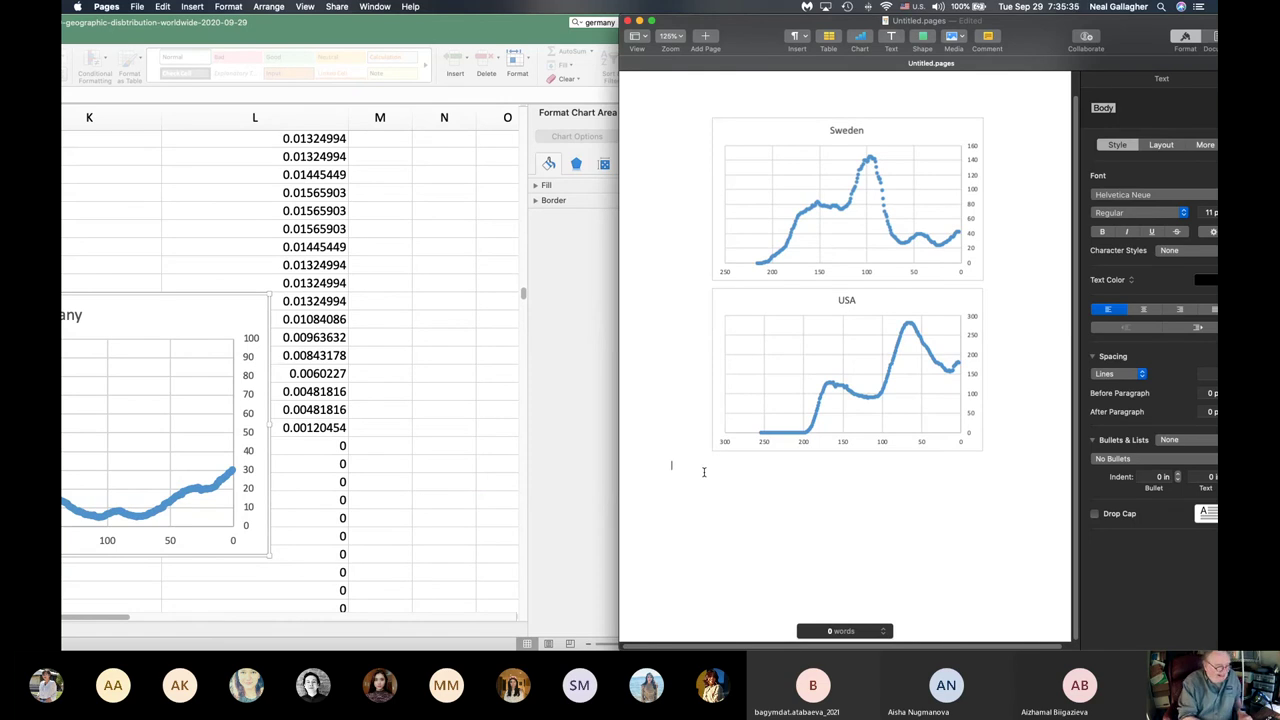
key("super+v")
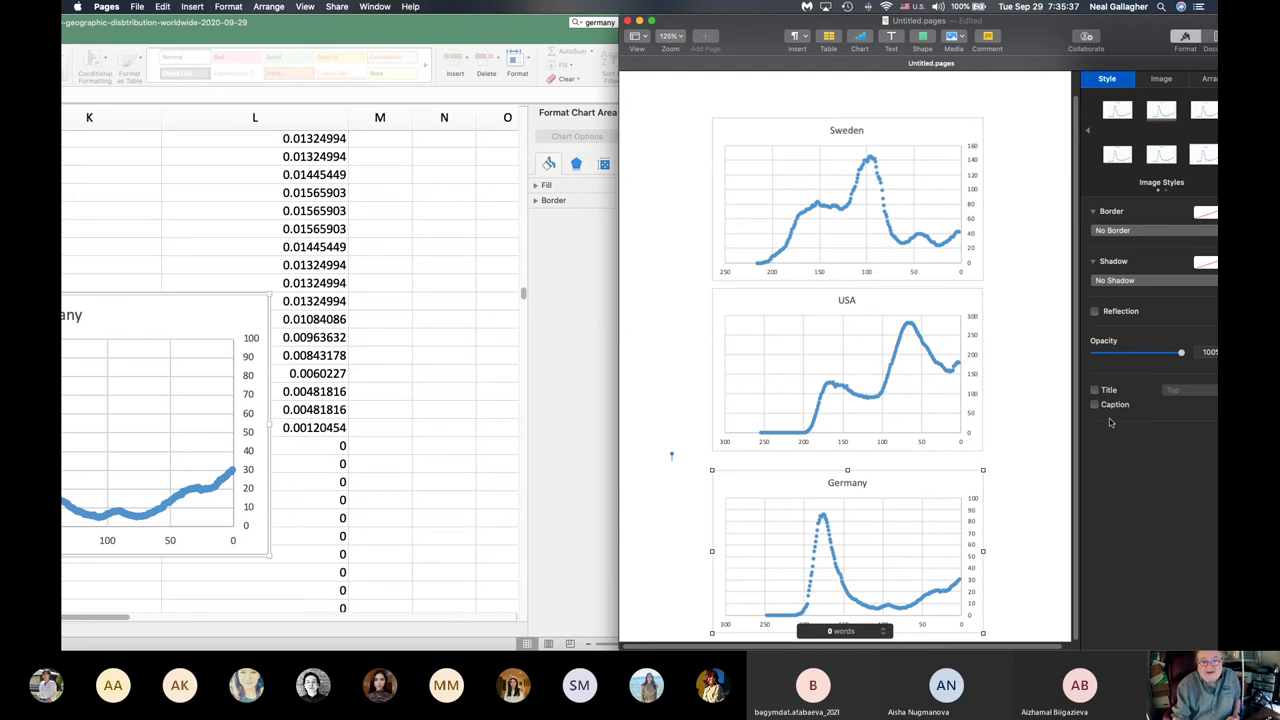
left_click_drag(732, 52, 618, 52)
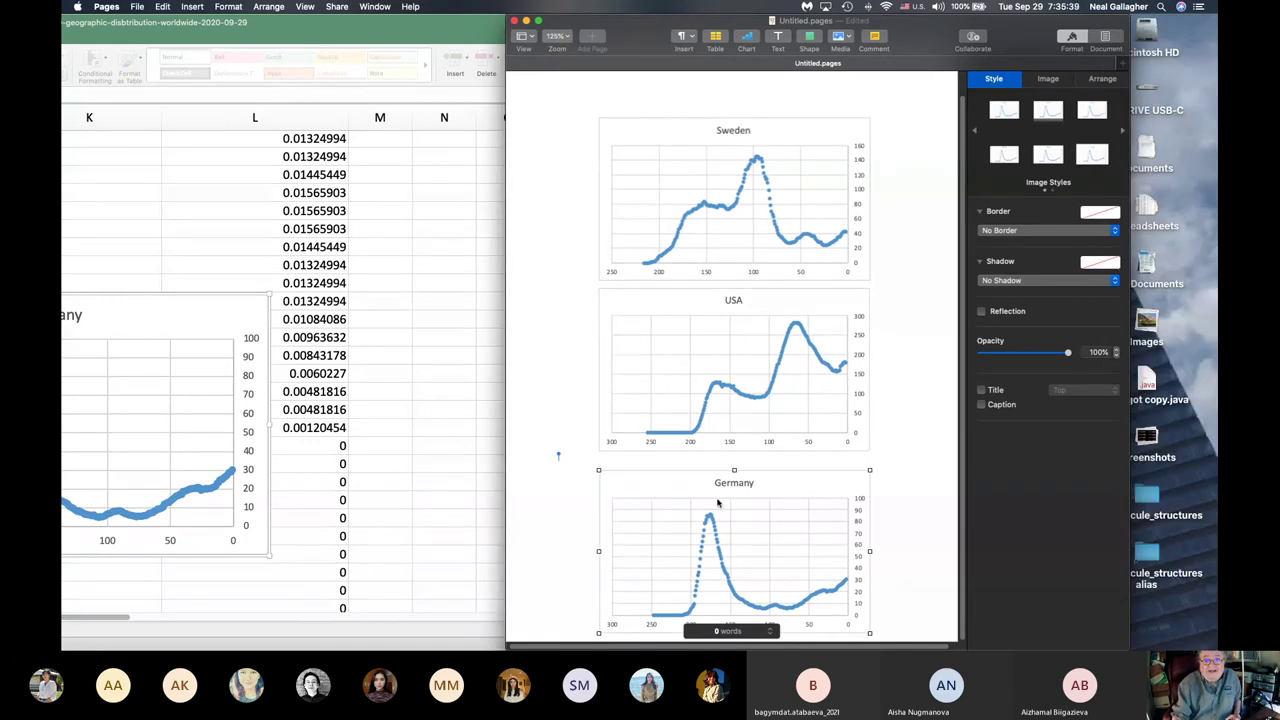
left_click_drag(771, 509, 771, 496)
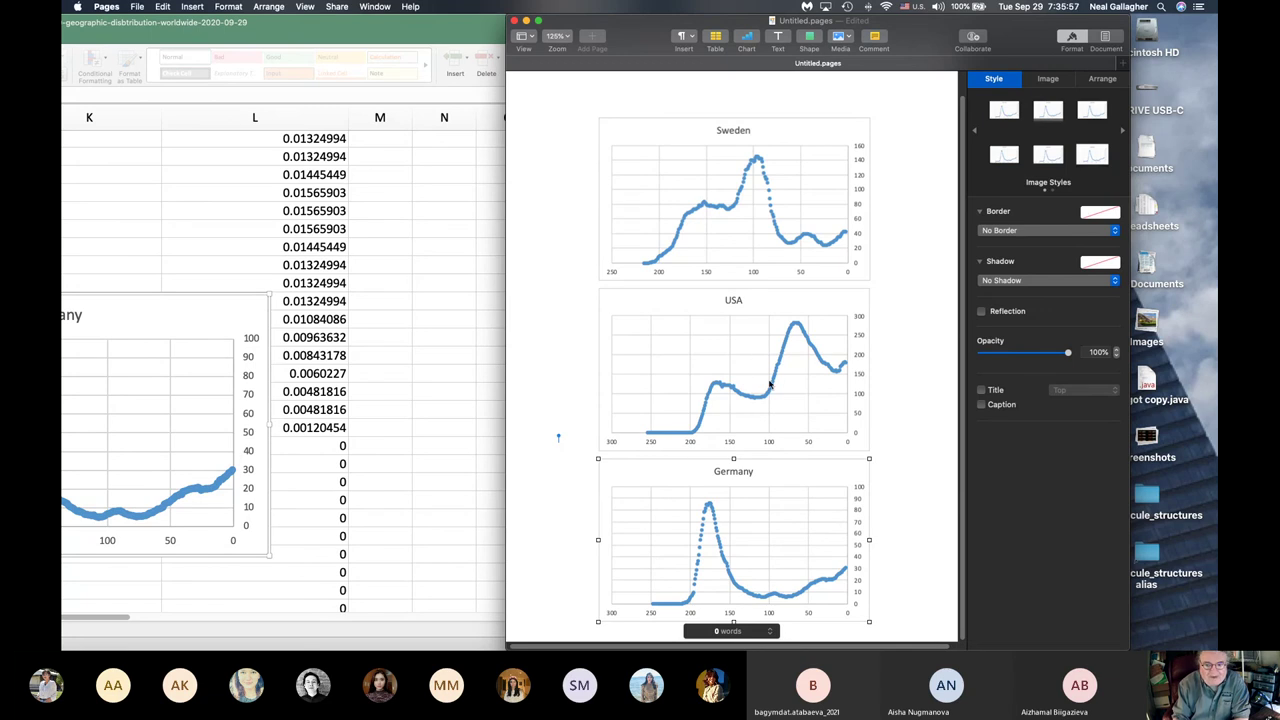
- Compare the Sweden, USA and Germany case-rate curves stacked in the document
right_click(857, 384)
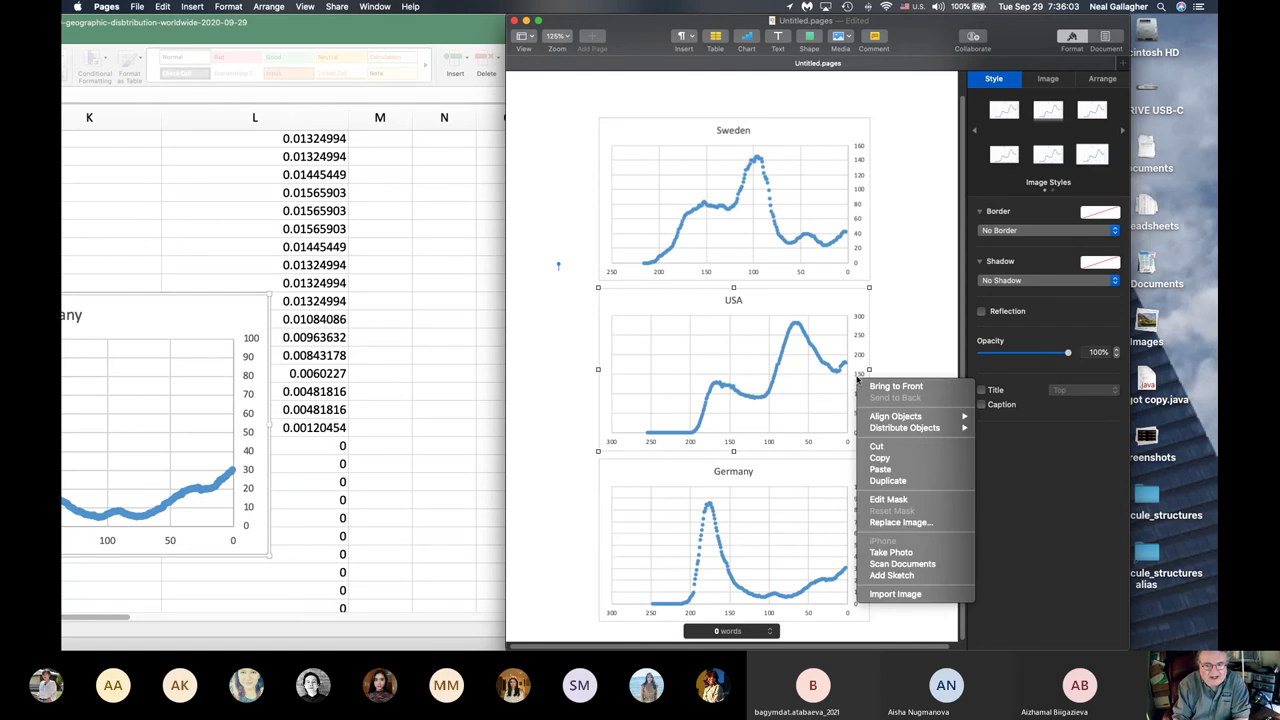
key("Escape")
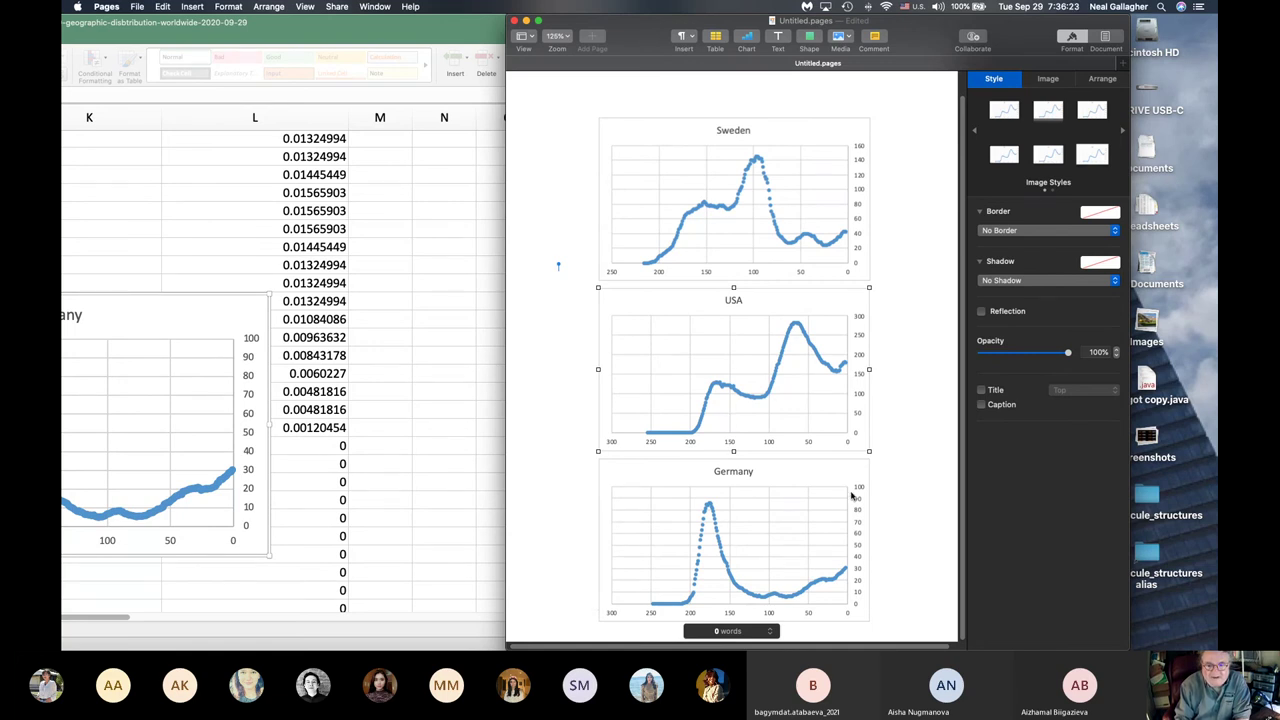
scroll(794, 526, "left", 1)
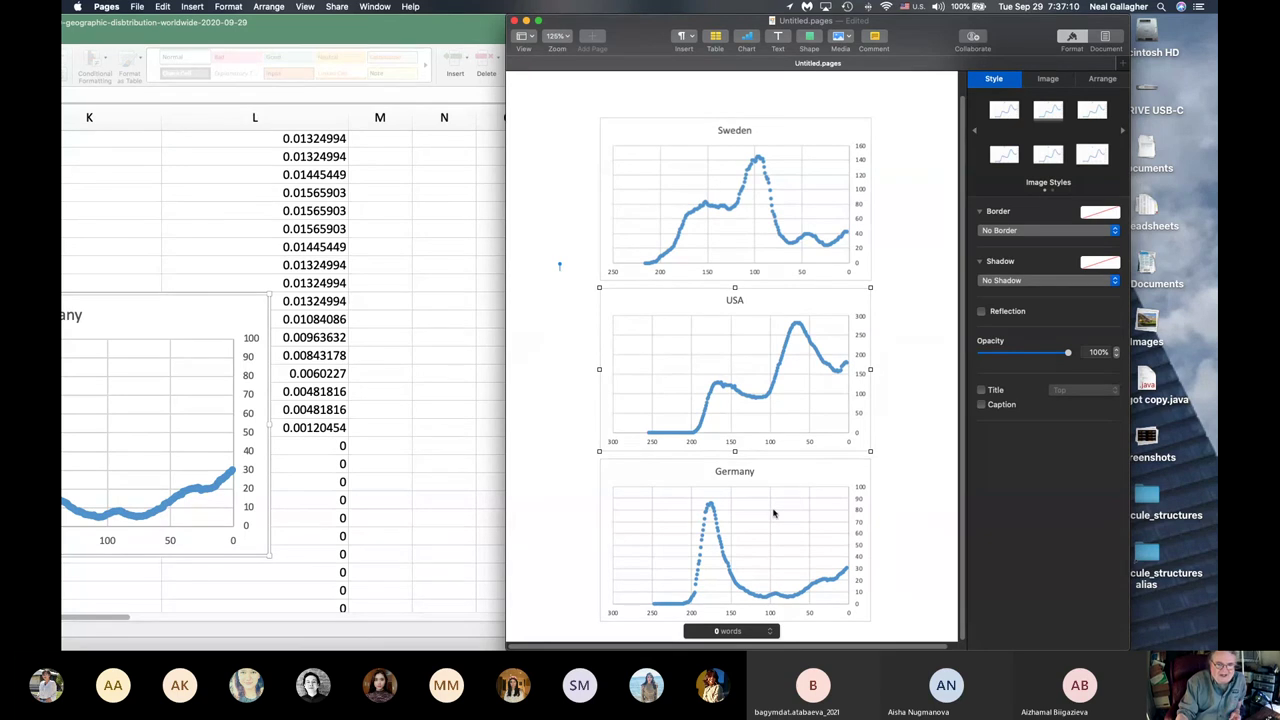
left_click(768, 137)
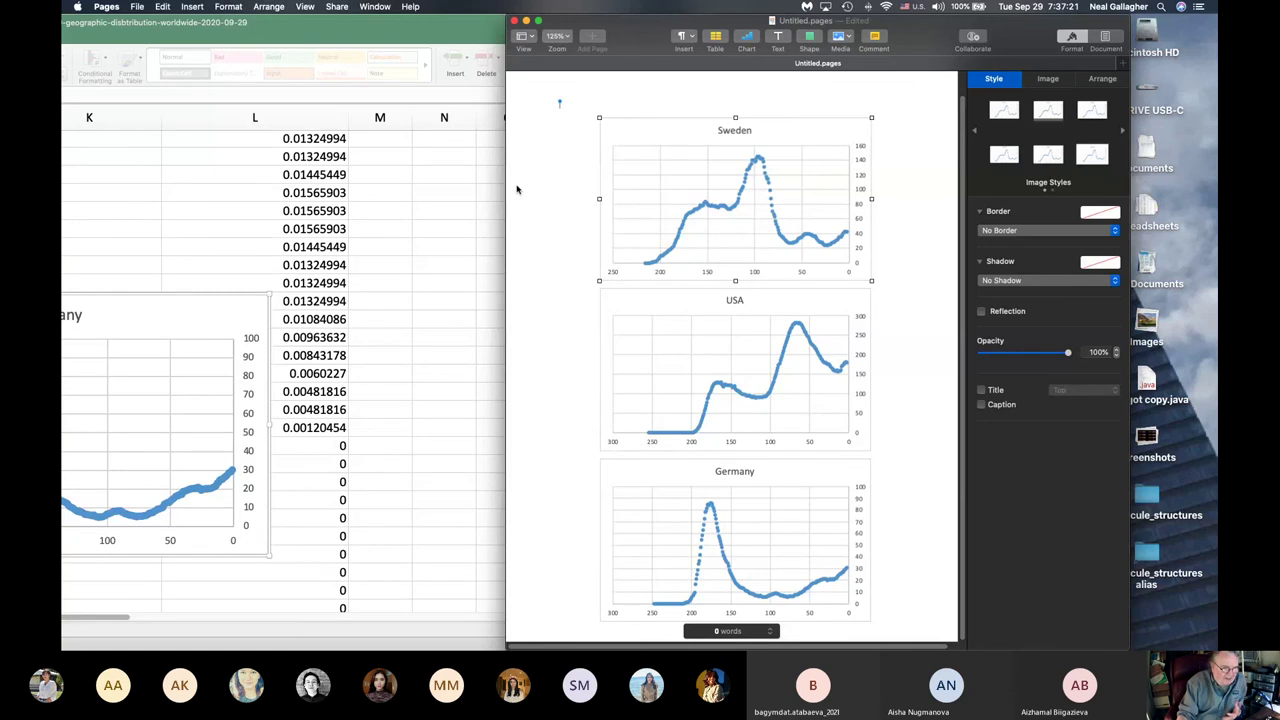
left_click(543, 294)
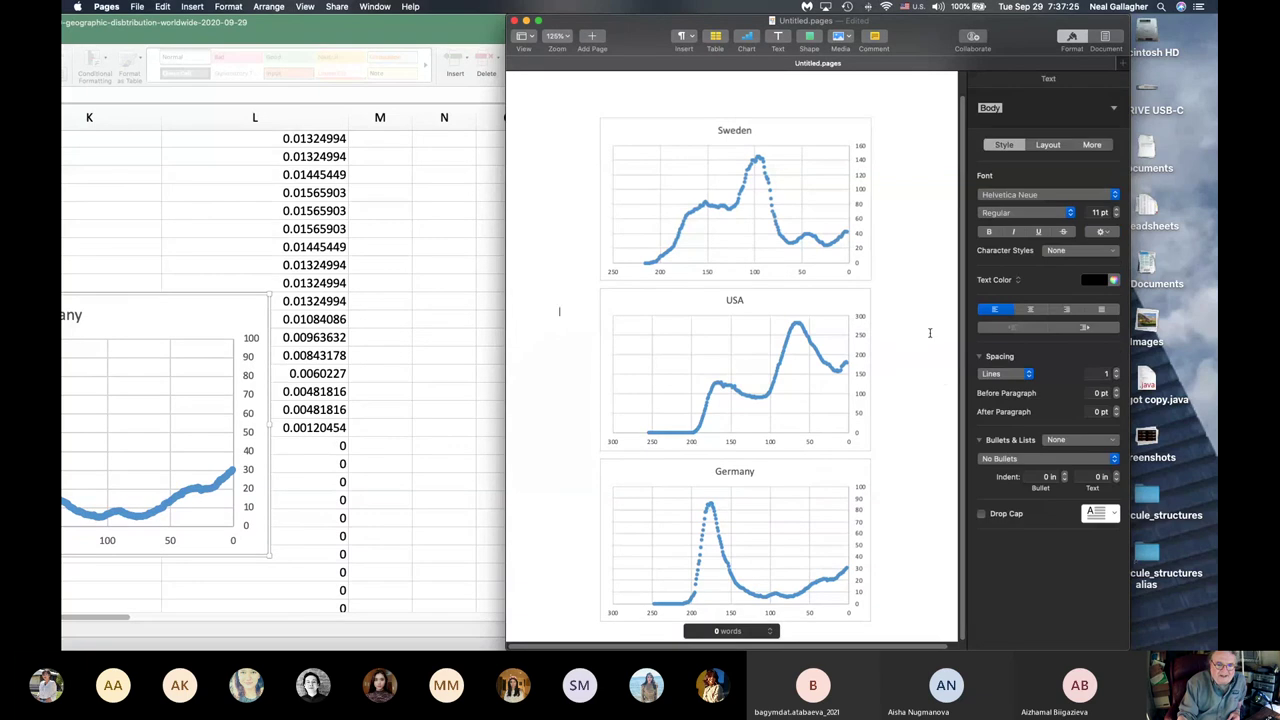
left_click_drag(644, 13, 544, 13)
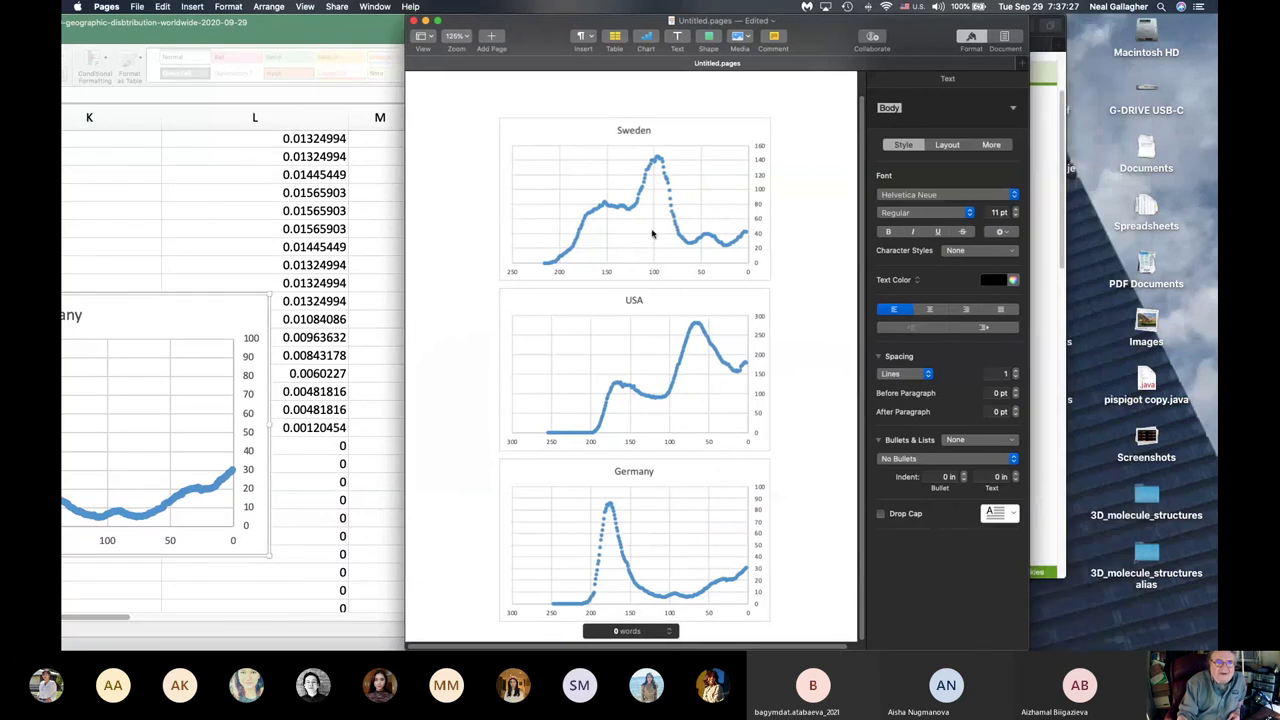
scroll(819, 354, "up", 1)
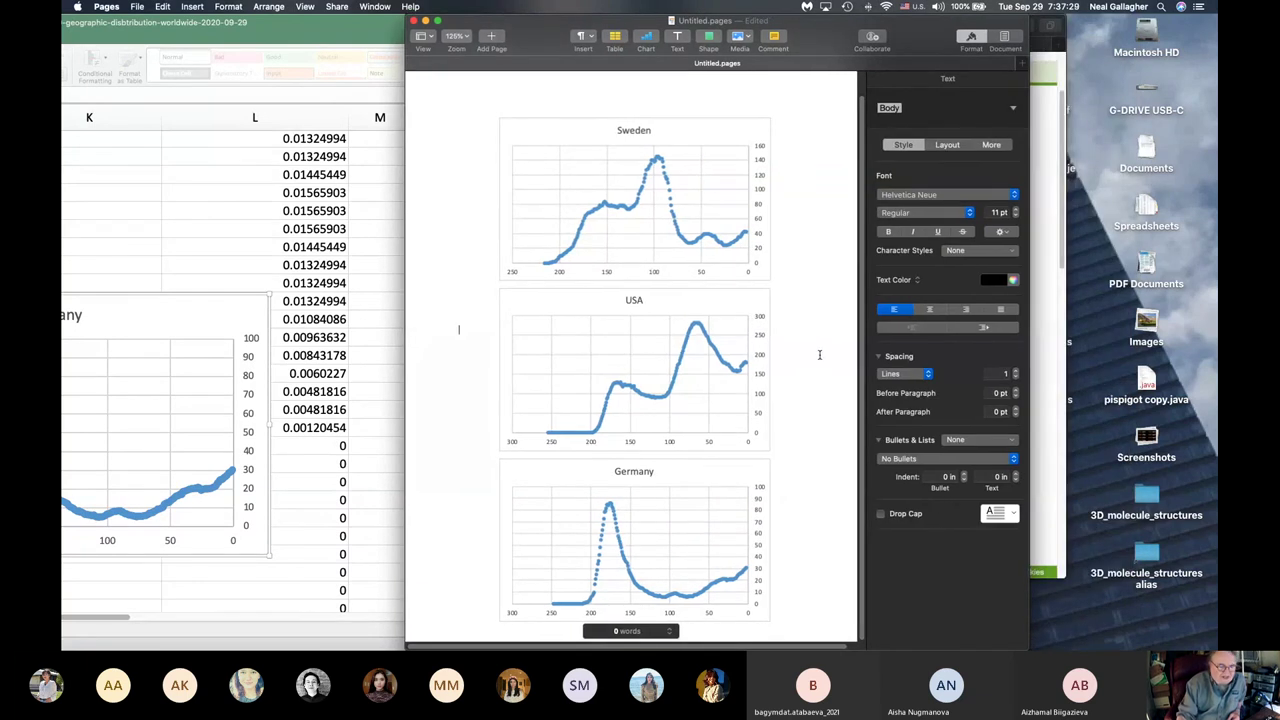
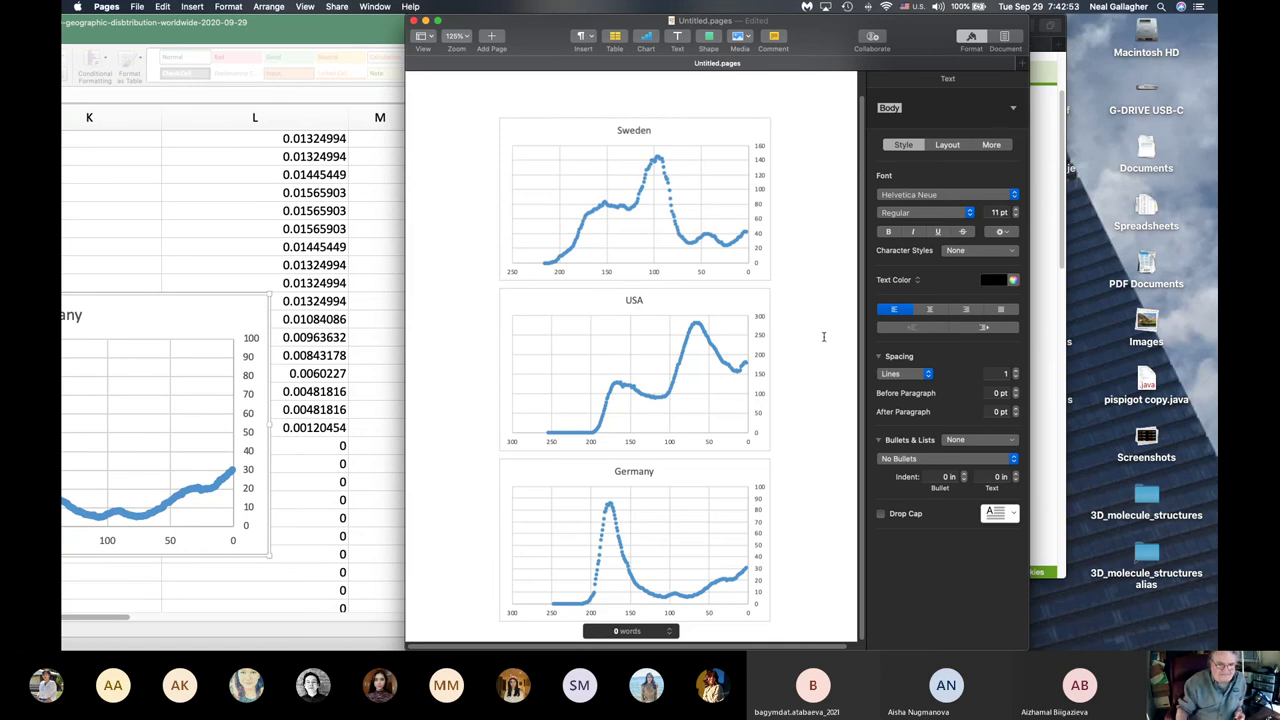
left_click(694, 305)
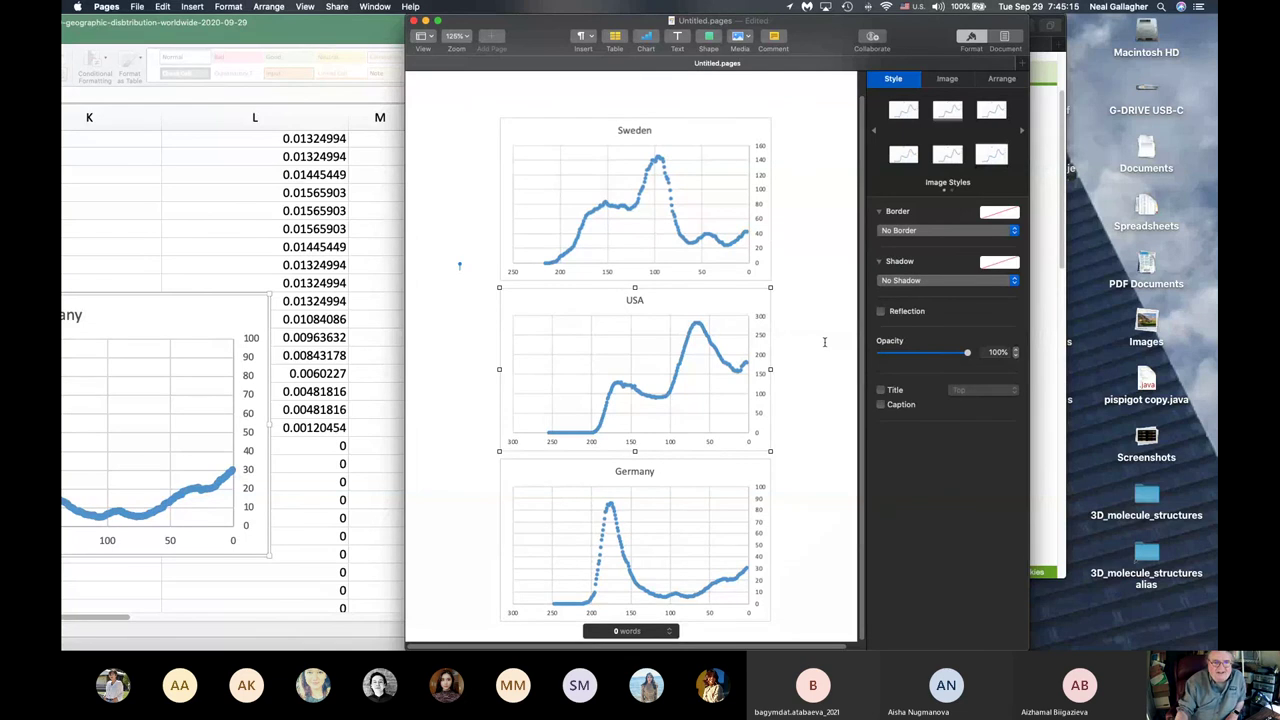
left_click(463, 337)
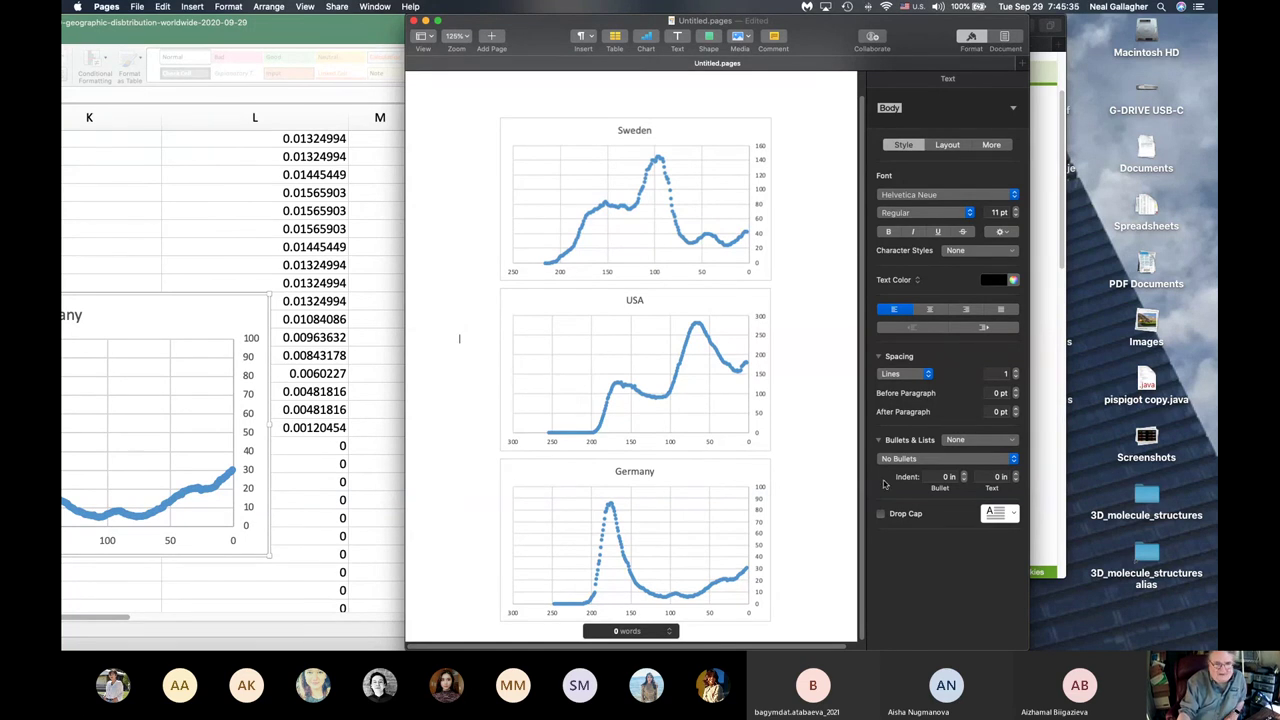
scroll(834, 464, "down", 1)
scroll(834, 464, "up", 1)
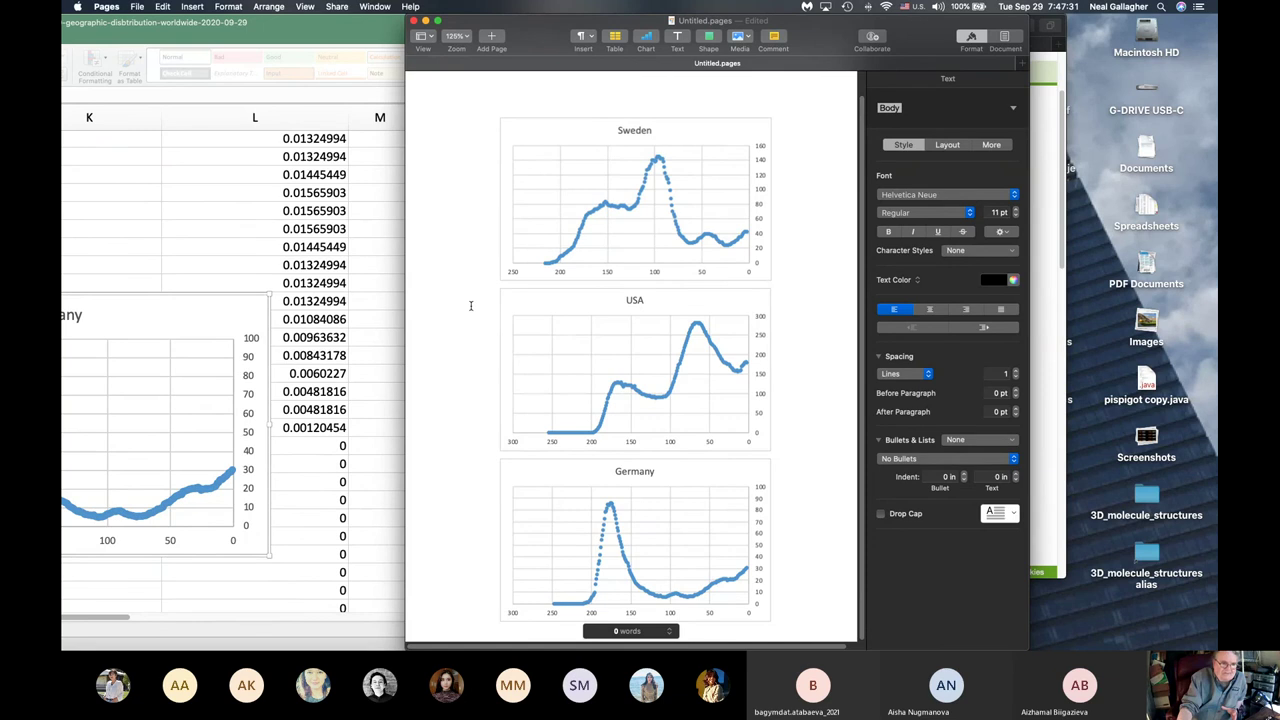
- Rearrange the Pages and workbook windows and switch back to the COVID-19 workbook in Excel
left_click_drag(540, 37, 665, 37)
left_click(450, 23)
double_click(586, 23)
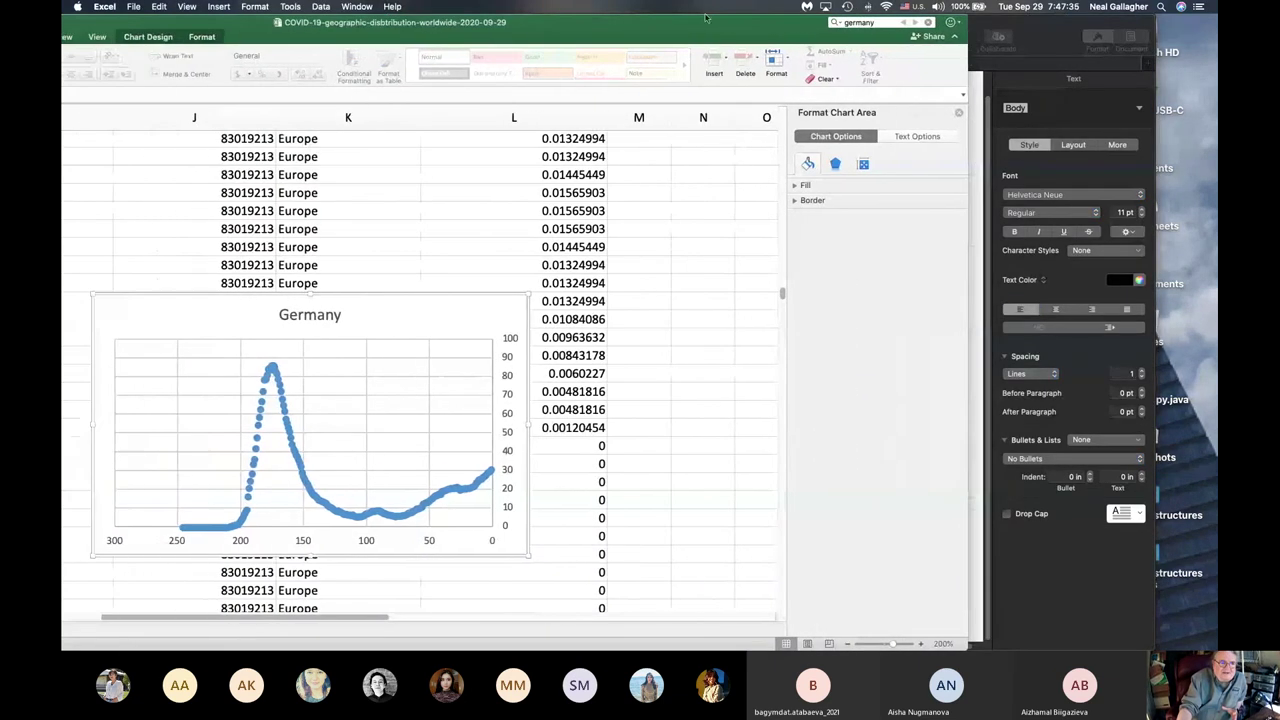
left_click_drag(586, 23, 165, 6)
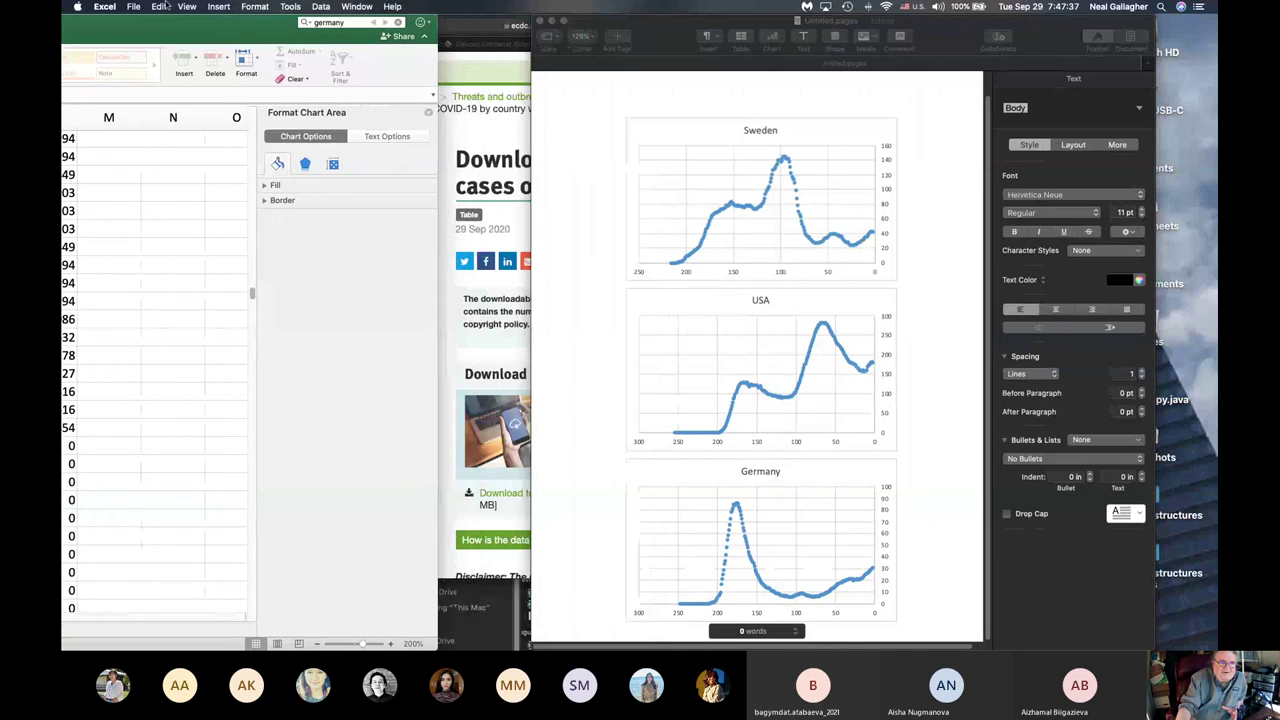
left_click_drag(669, 22, 410, 6)
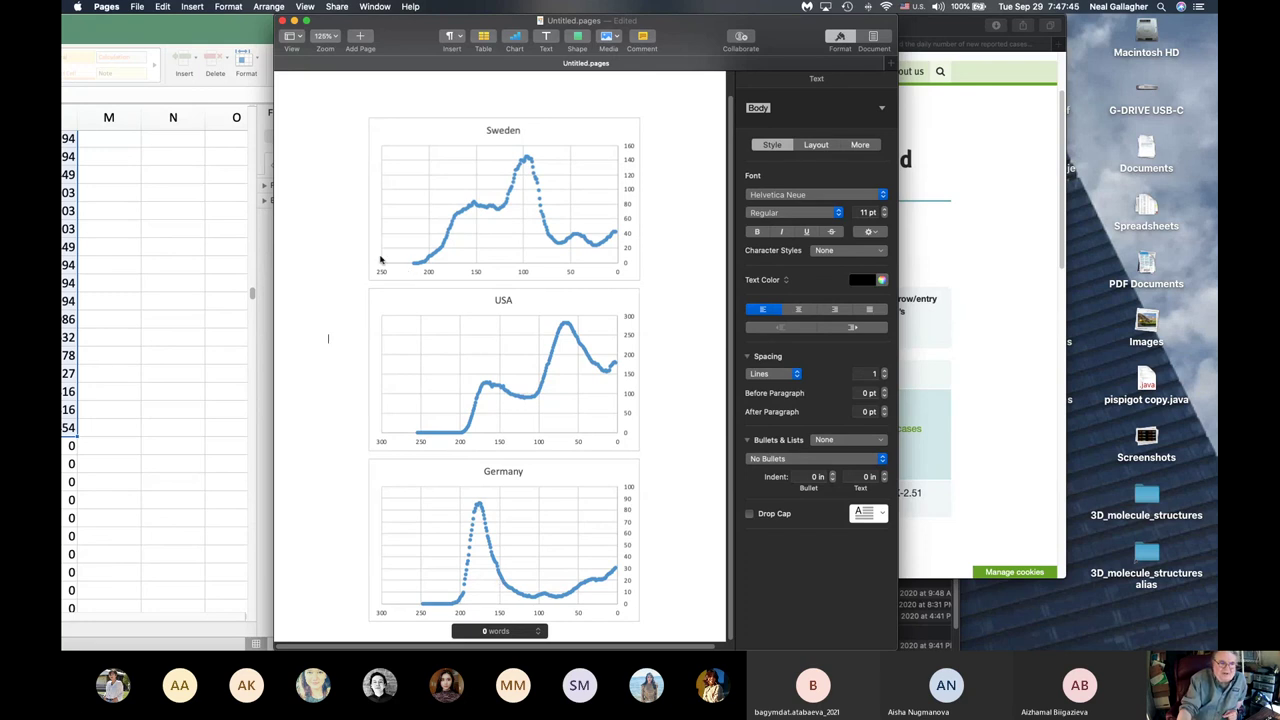
left_click(190, 36)
double_click(190, 36)
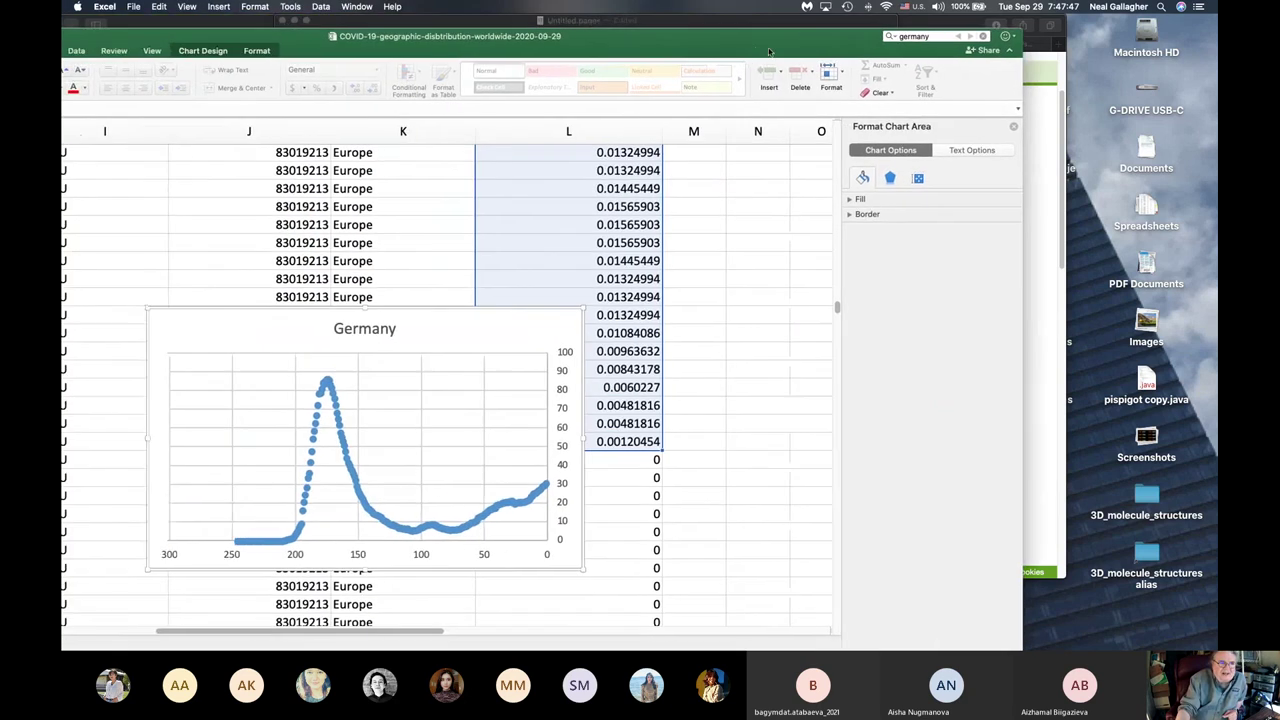
- Deselect the Germany chart and look through Germany's 14-day case rates in column L
left_click(764, 337)
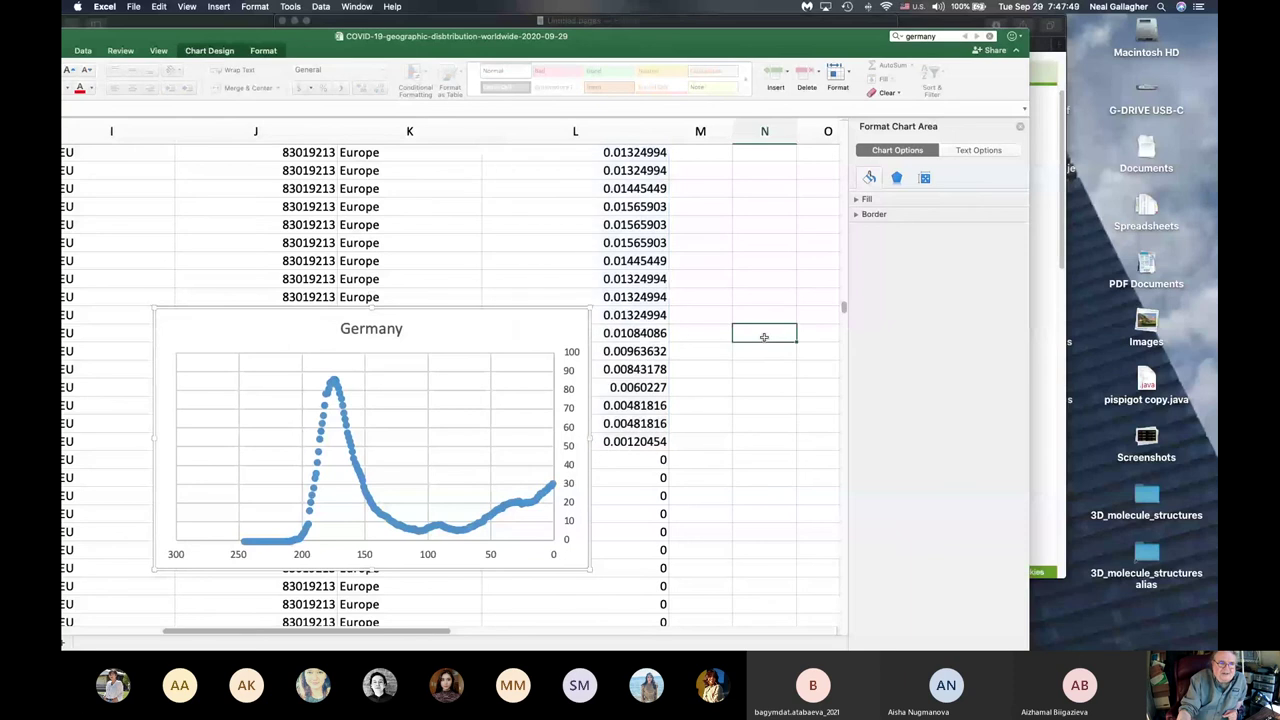
scroll(509, 330, "up", 10)
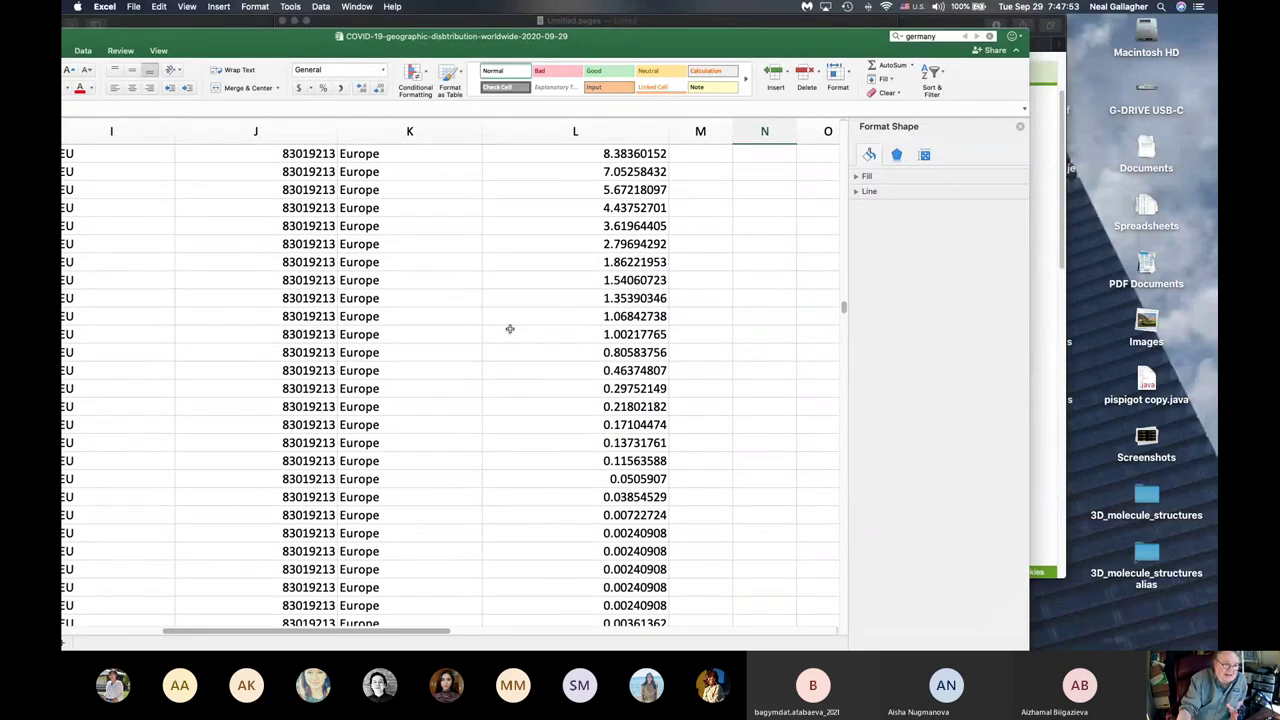
scroll(509, 329, "left", 5)
scroll(510, 329, "right", 6)
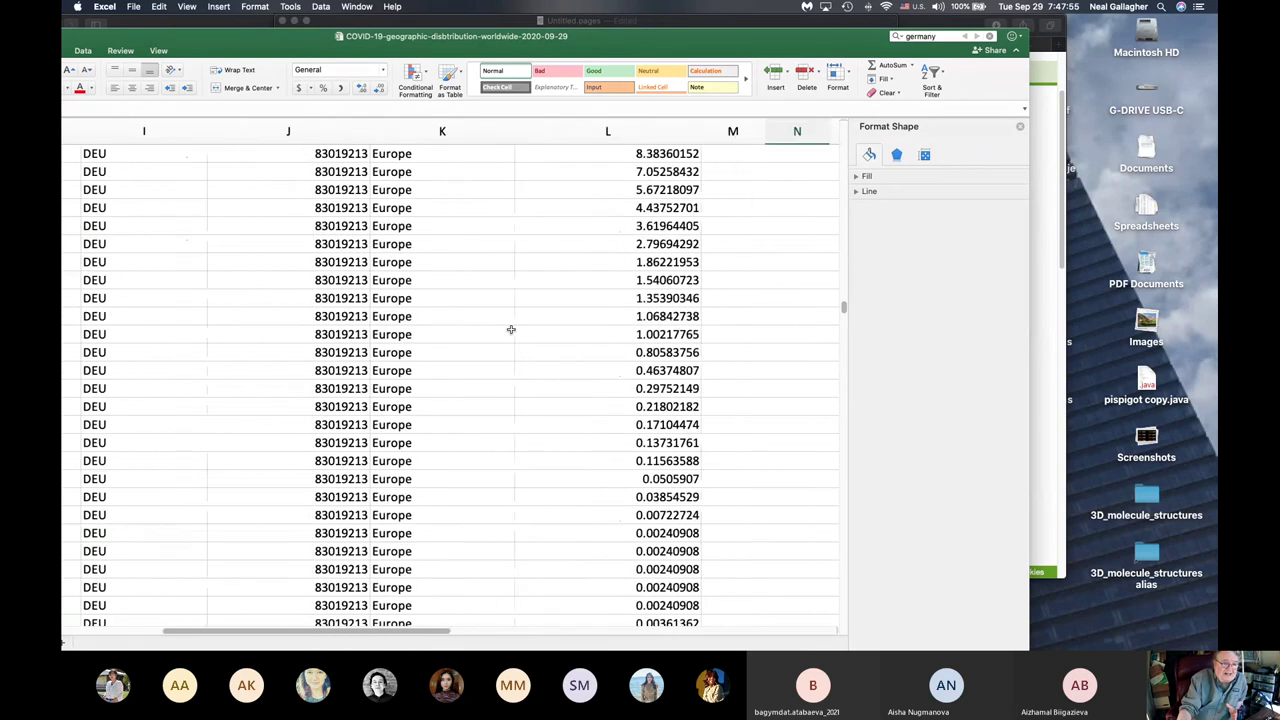
scroll(510, 329, "left", 2)
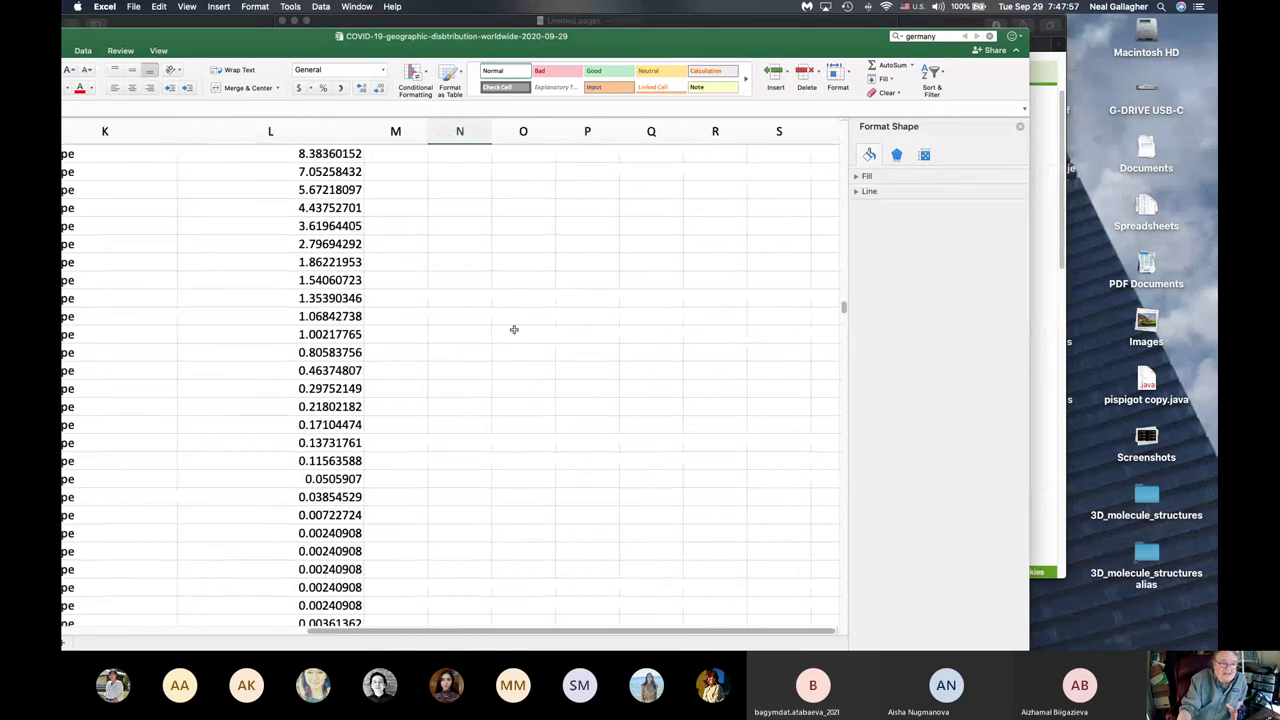
scroll(511, 329, "up", 6)
scroll(514, 329, "up", 15)
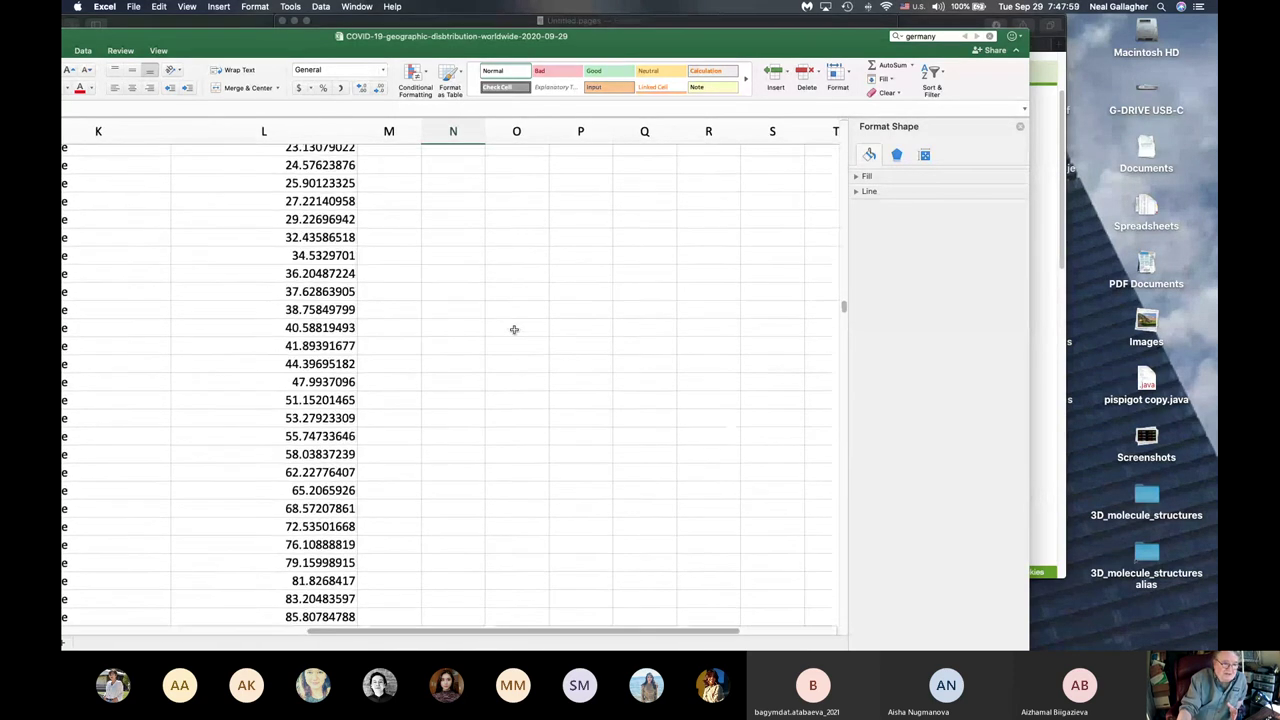
scroll(520, 331, "left", 3)
scroll(520, 331, "up", 2)
scroll(520, 331, "left", 4)
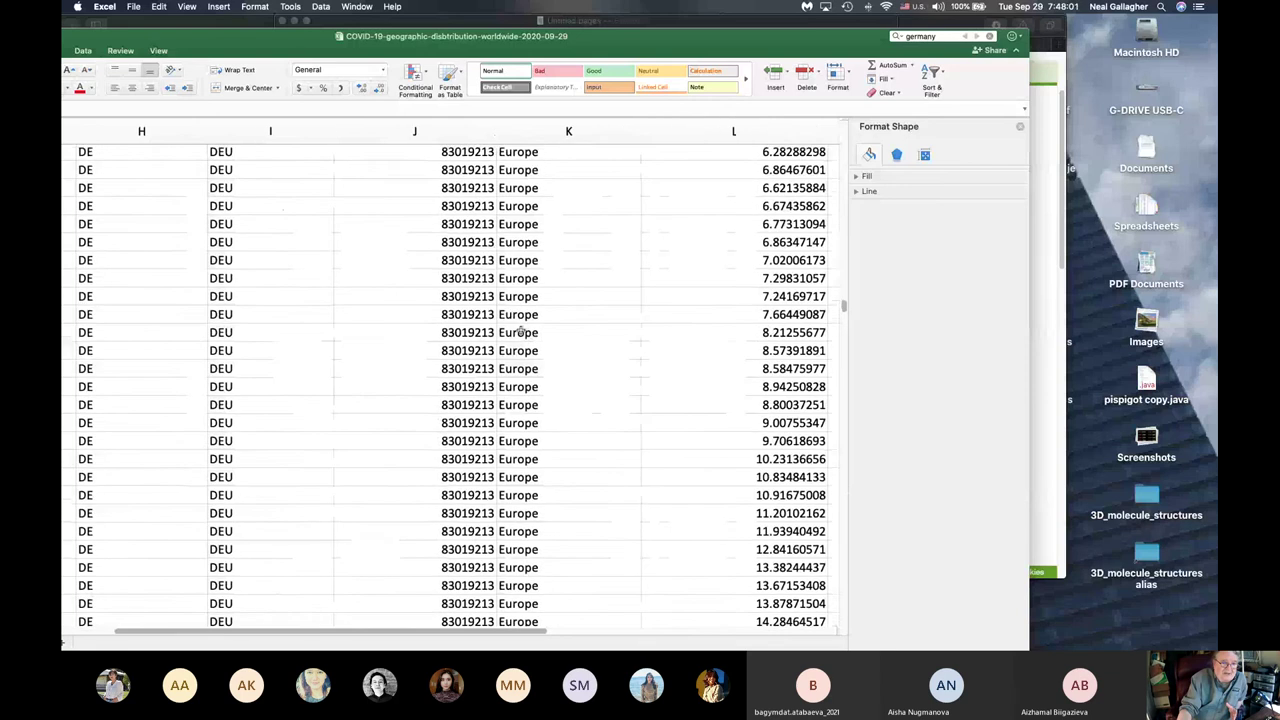
scroll(518, 330, "right", 3)
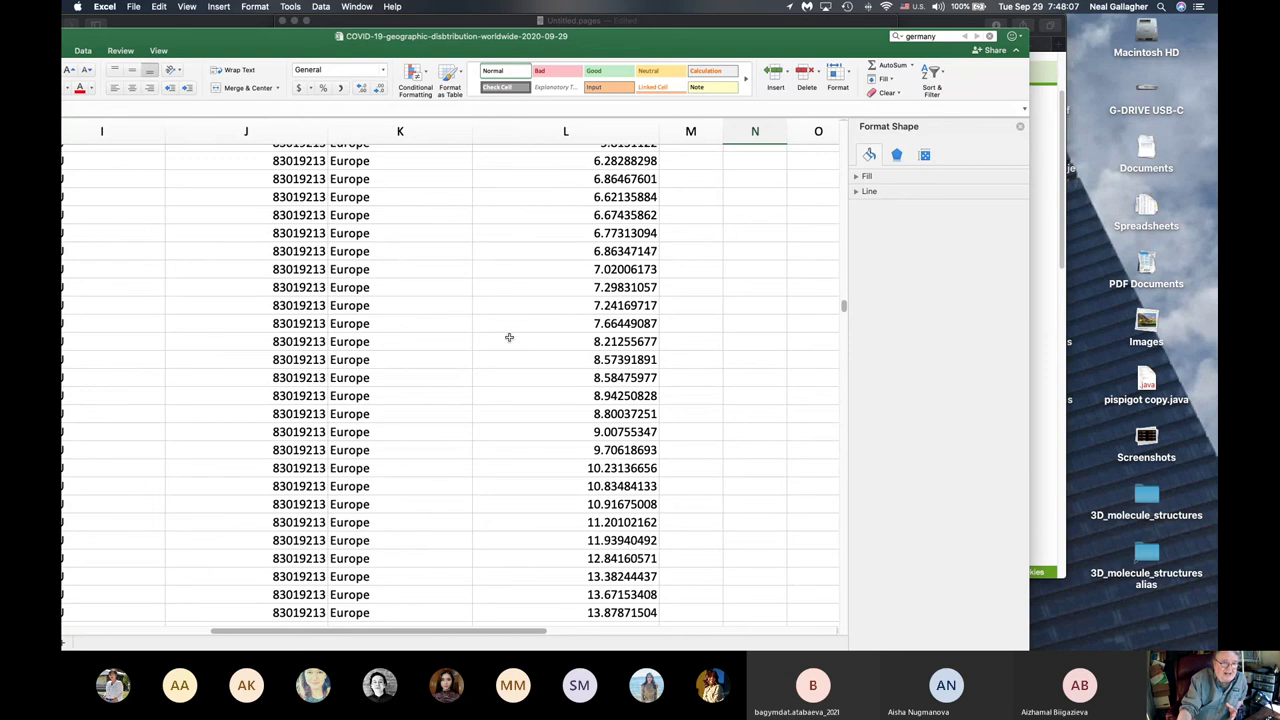
- Reposition the workbook to show its first columns and examine the dated rows for Germany and those at the end of the dataset
left_click_drag(295, 49, 611, 41)
scroll(552, 424, "left", 5)
scroll(417, 443, "right", 1)
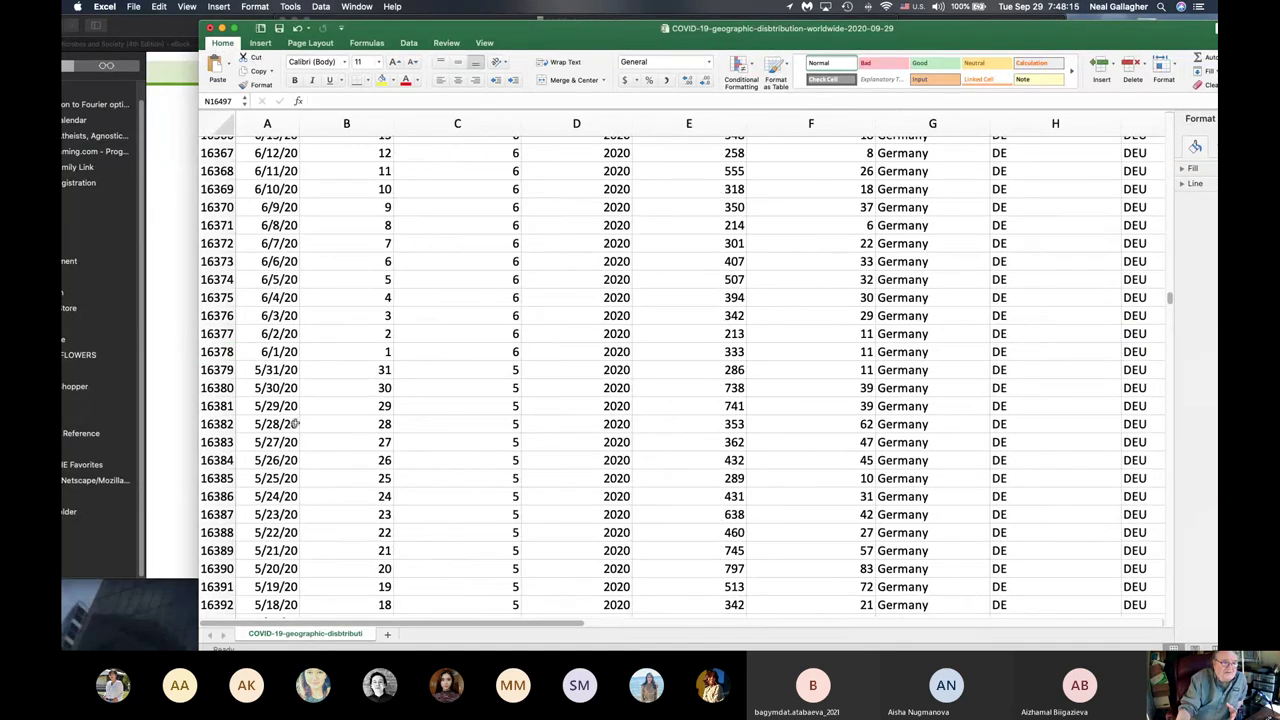
scroll(483, 371, "down", 15)
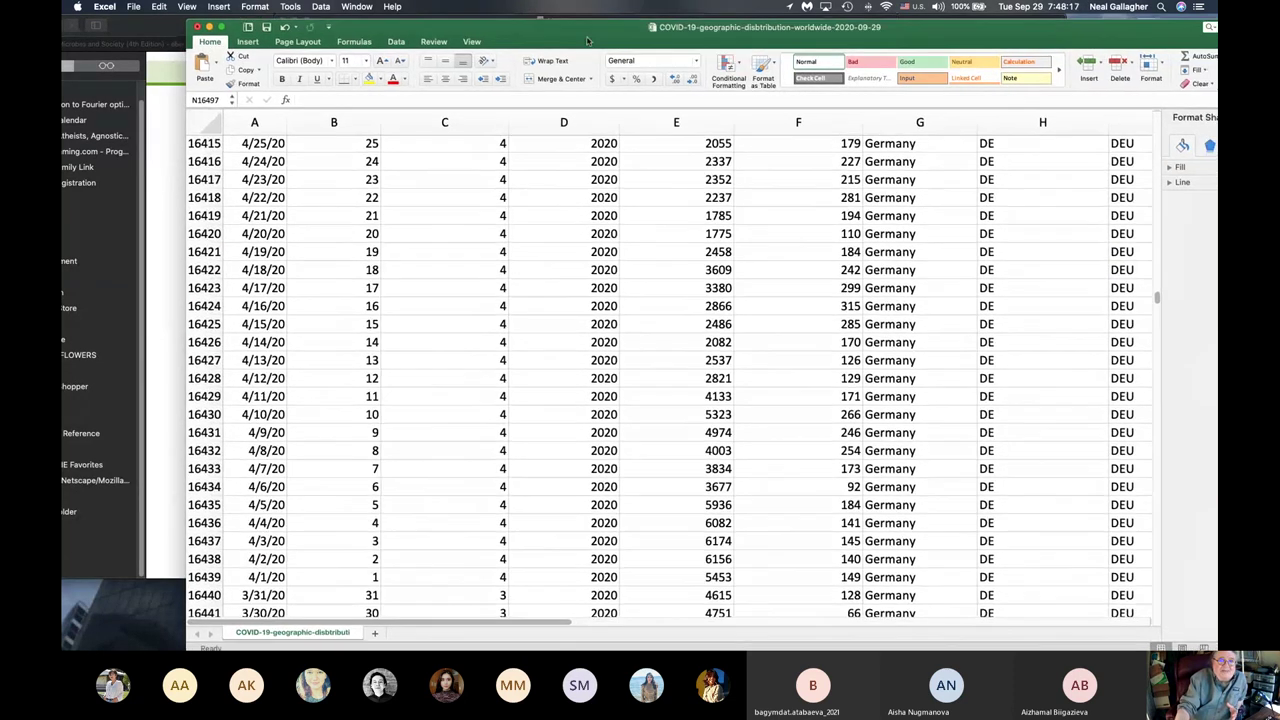
left_click_drag(651, 28, 415, 28)
scroll(935, 312, "down", 10)
left_click_drag(935, 312, 940, 640)
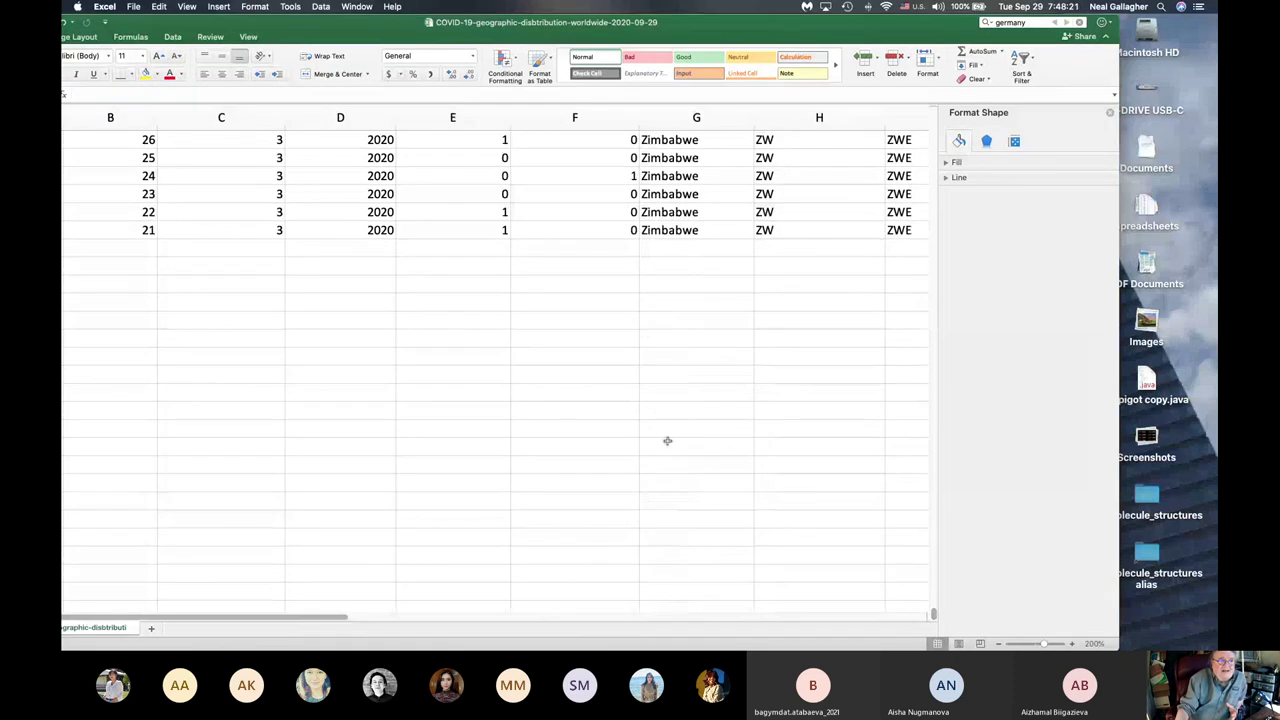
left_click_drag(299, 27, 481, 27)
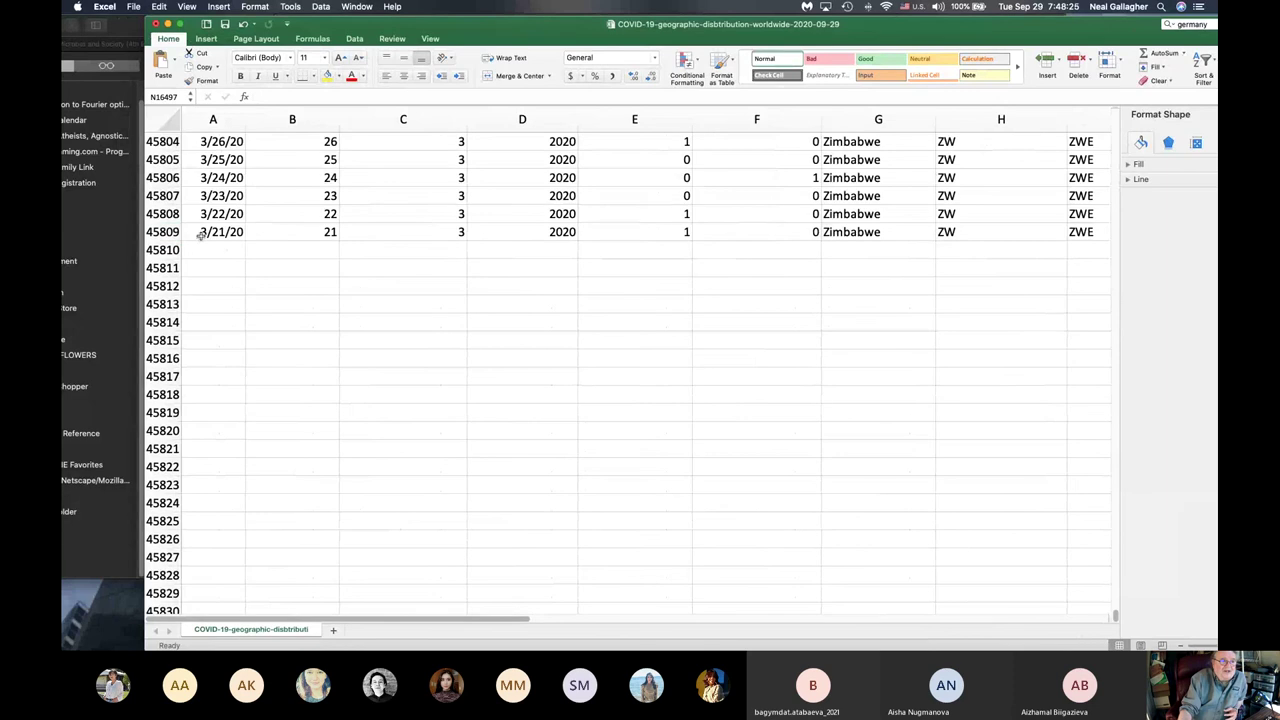
scroll(203, 245, "up", 20)
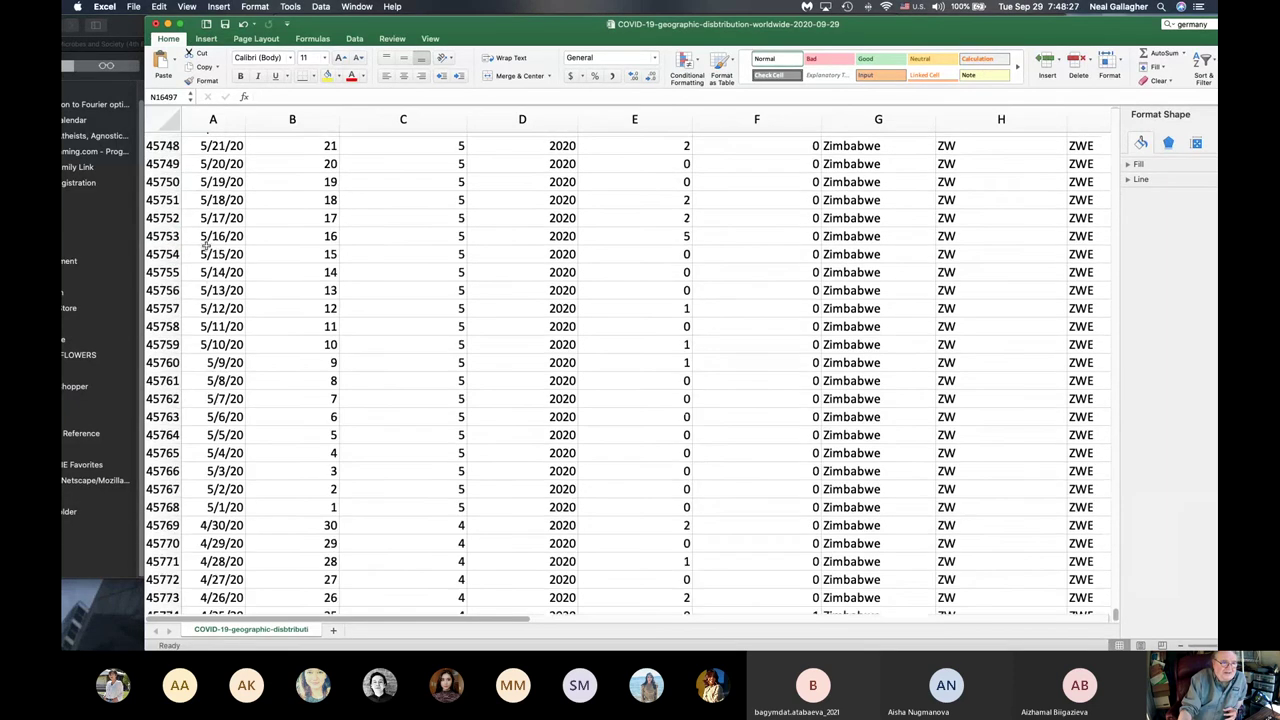
scroll(208, 243, "up", 20)
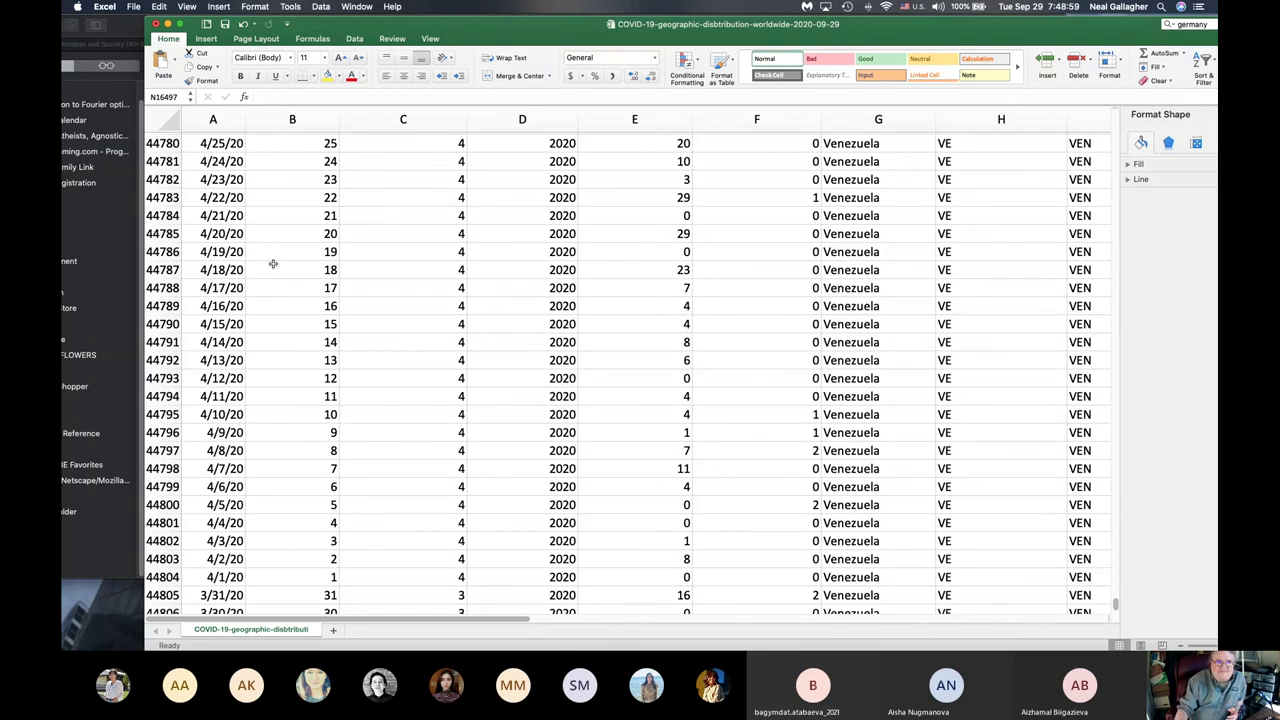
- Move the workbook aside, switch to Pages, and save the document with the three charts to the iCloud Desktop as CovidDataSept29
left_click_drag(482, 36, 1124, 180)
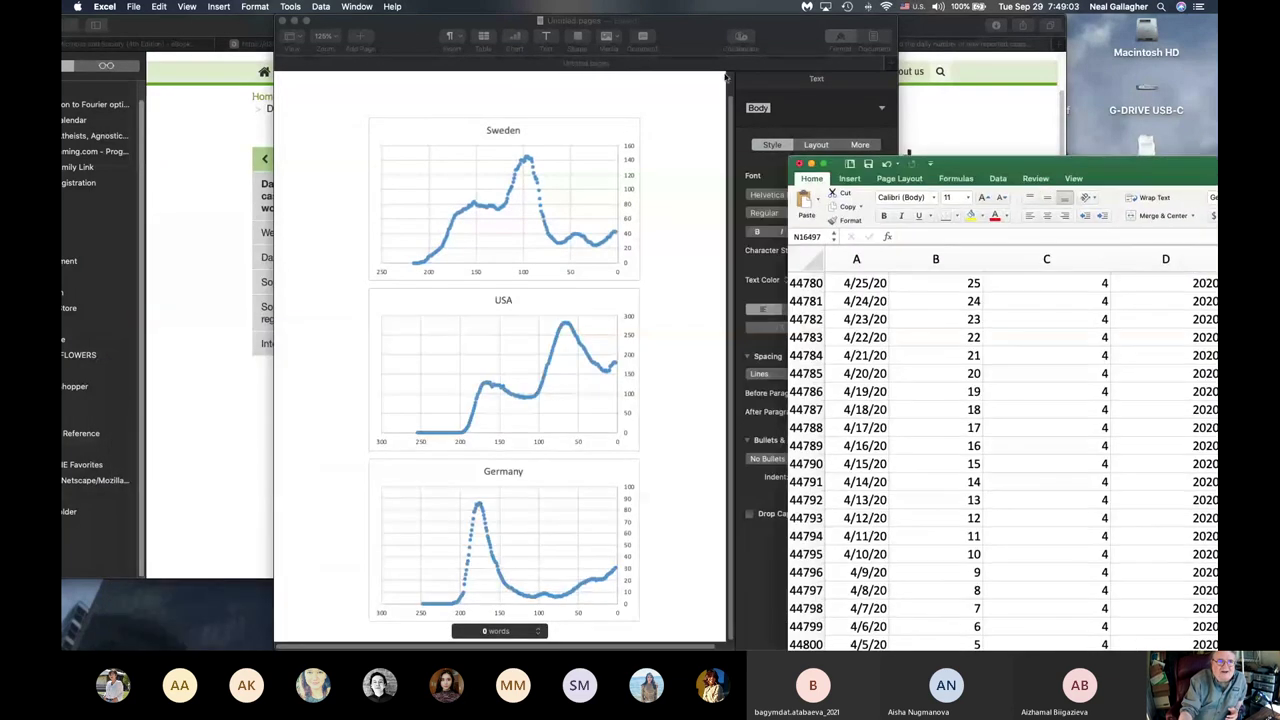
left_click(402, 38)
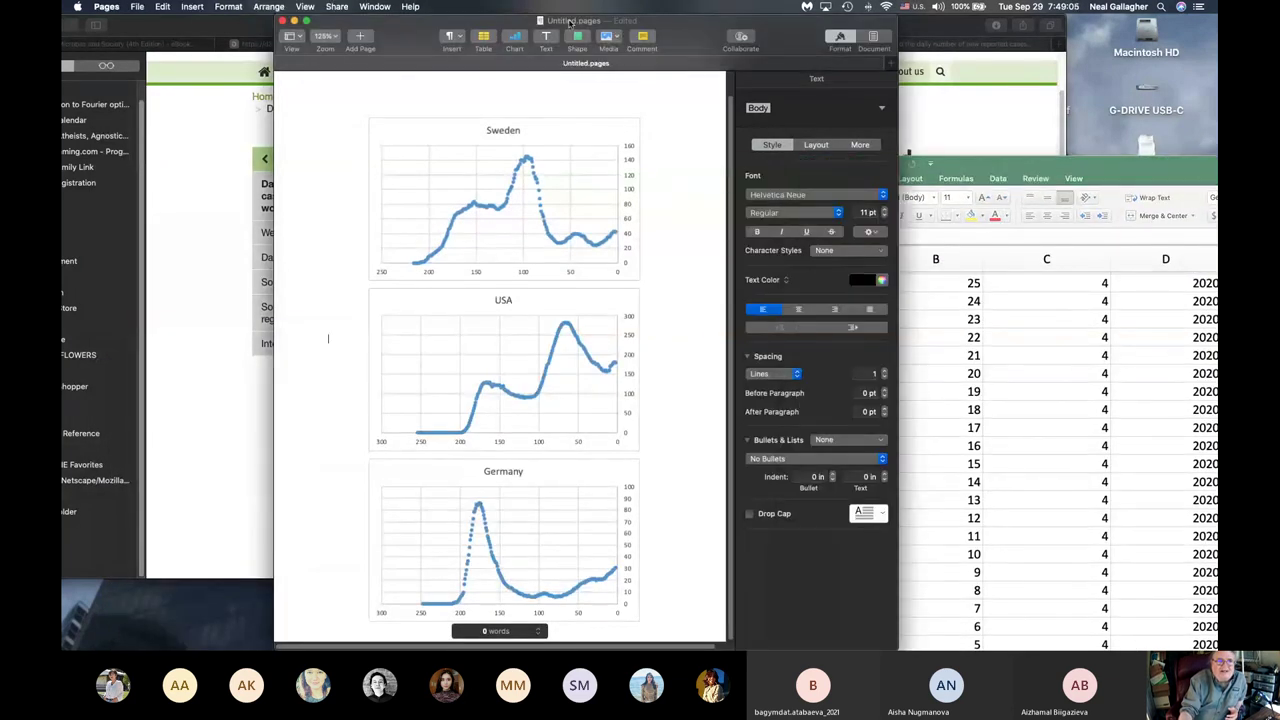
left_click(137, 6)
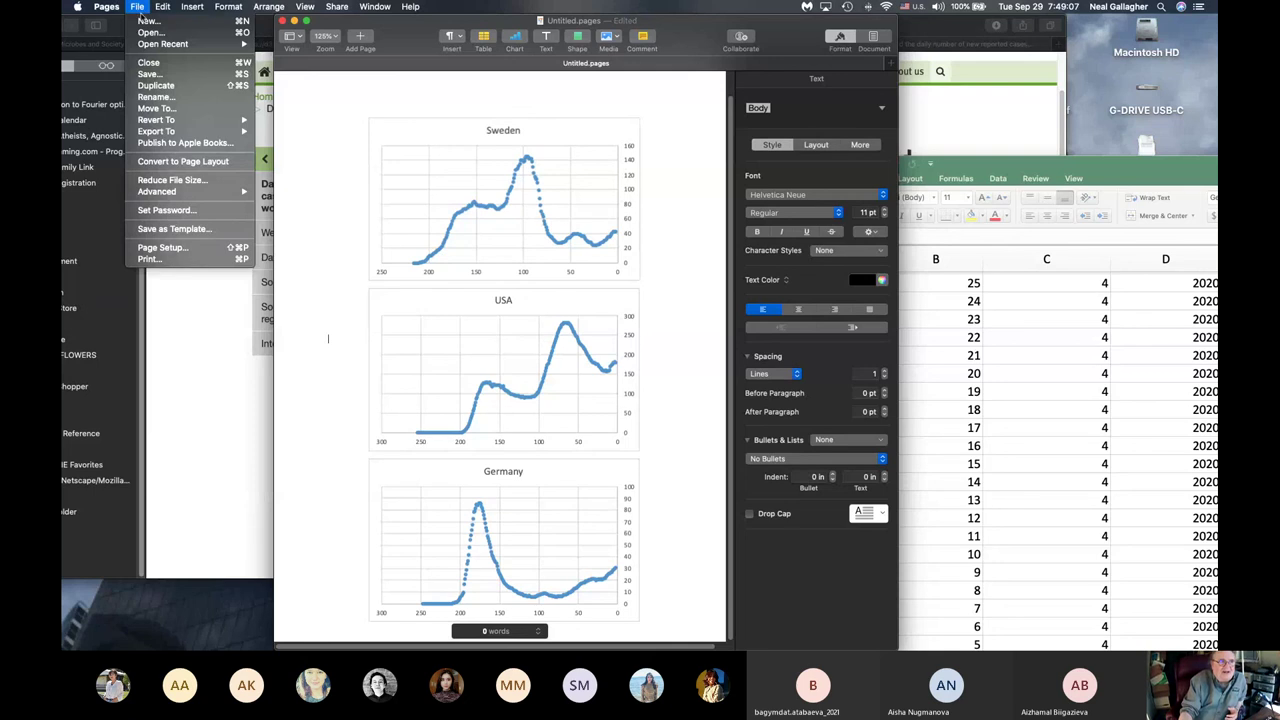
left_click(283, 219)
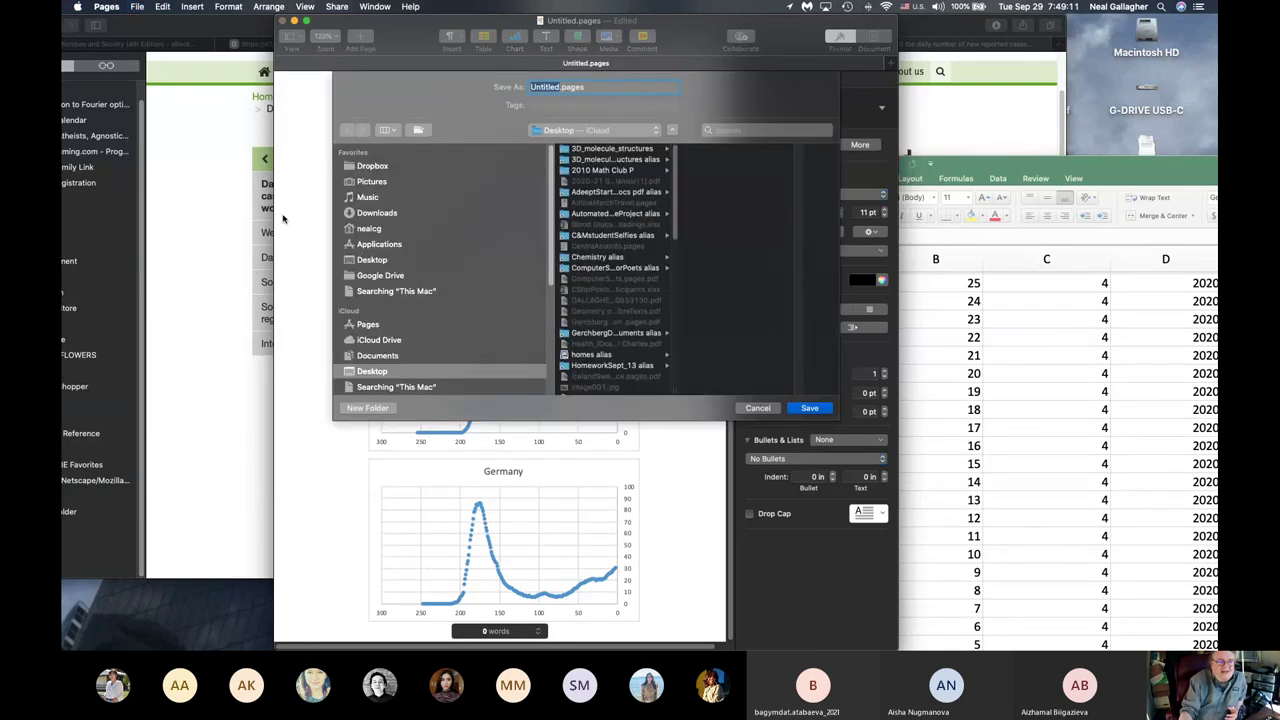
type("Cov")
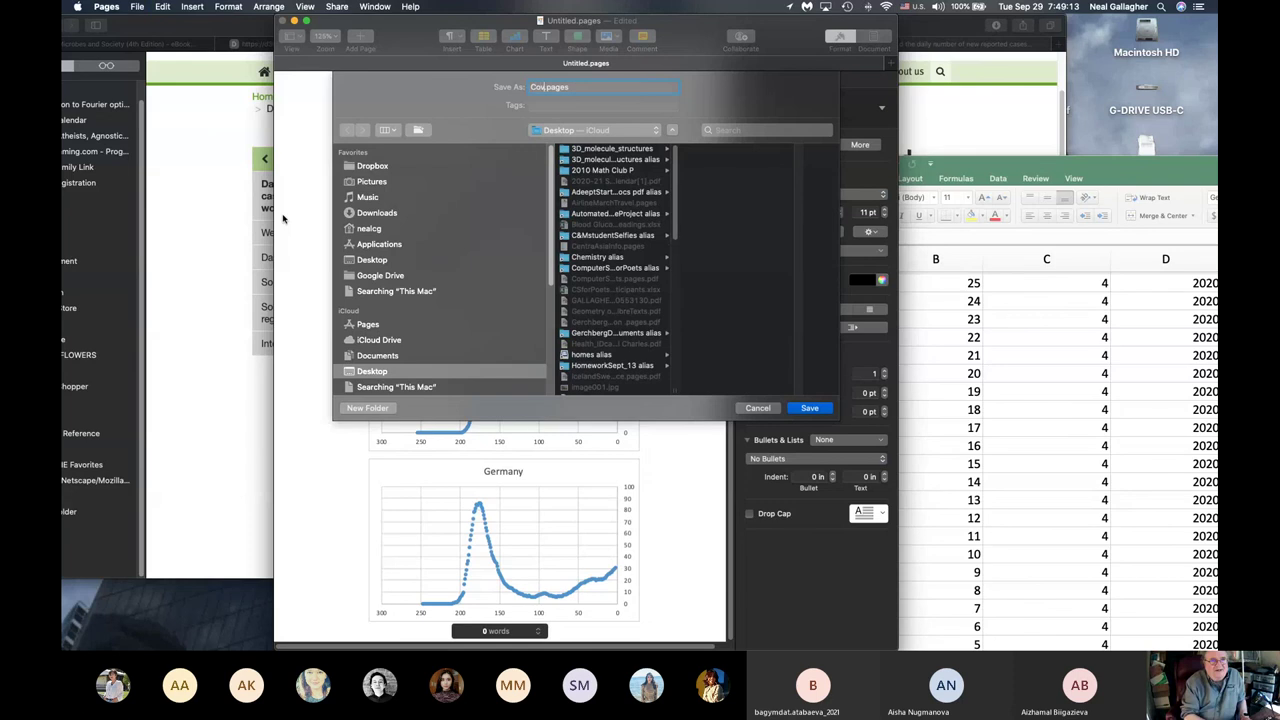
type("idSa")
key("BackSpace")
key("BackSpace")
type("D")
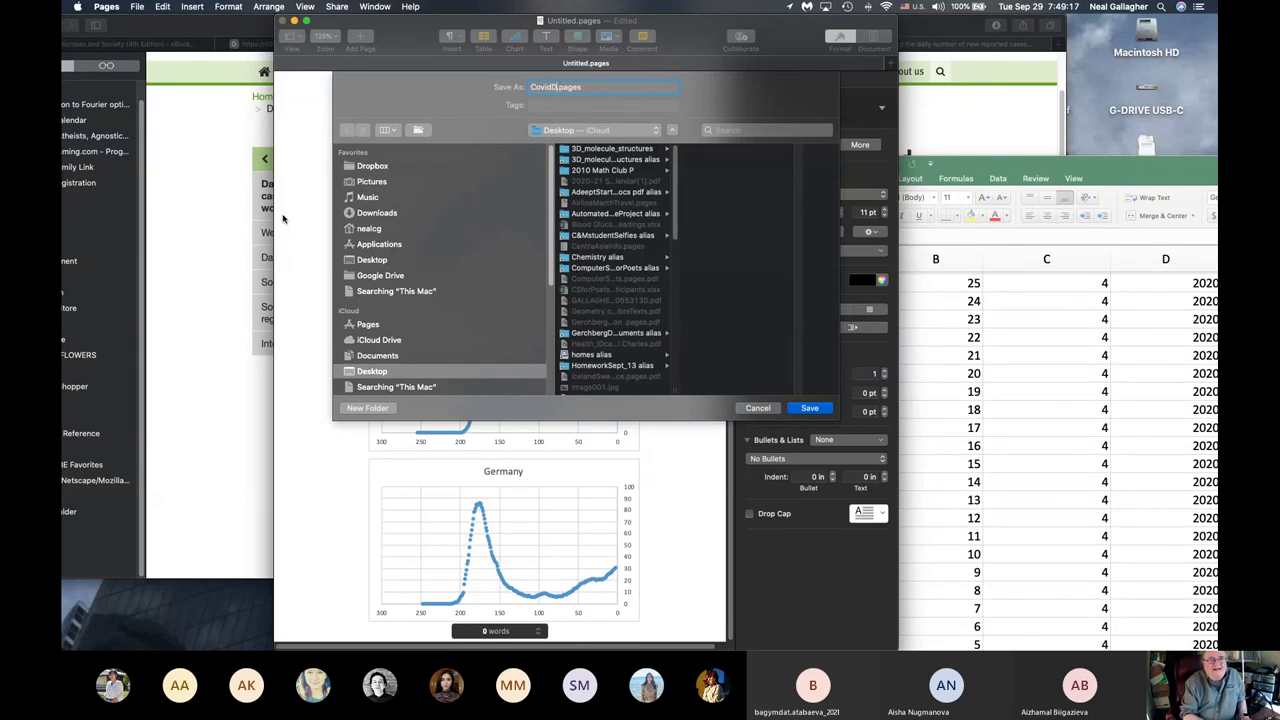
type("ata")
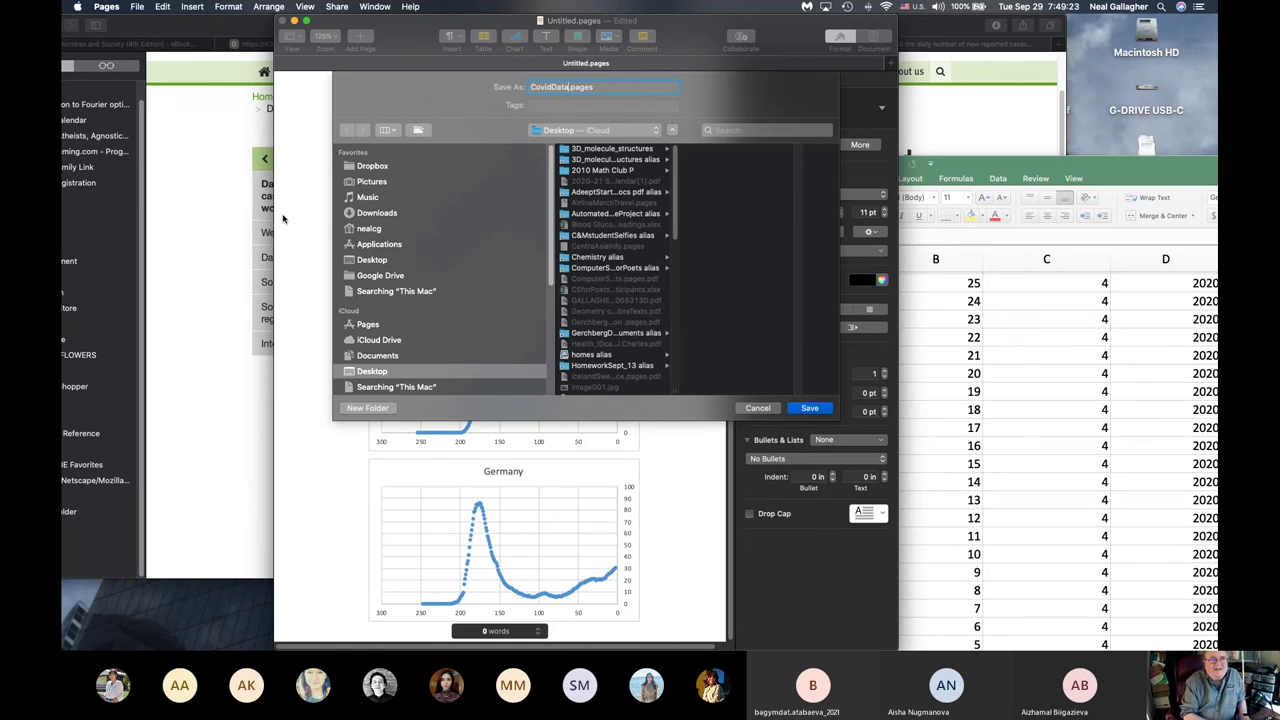
type("Sept")
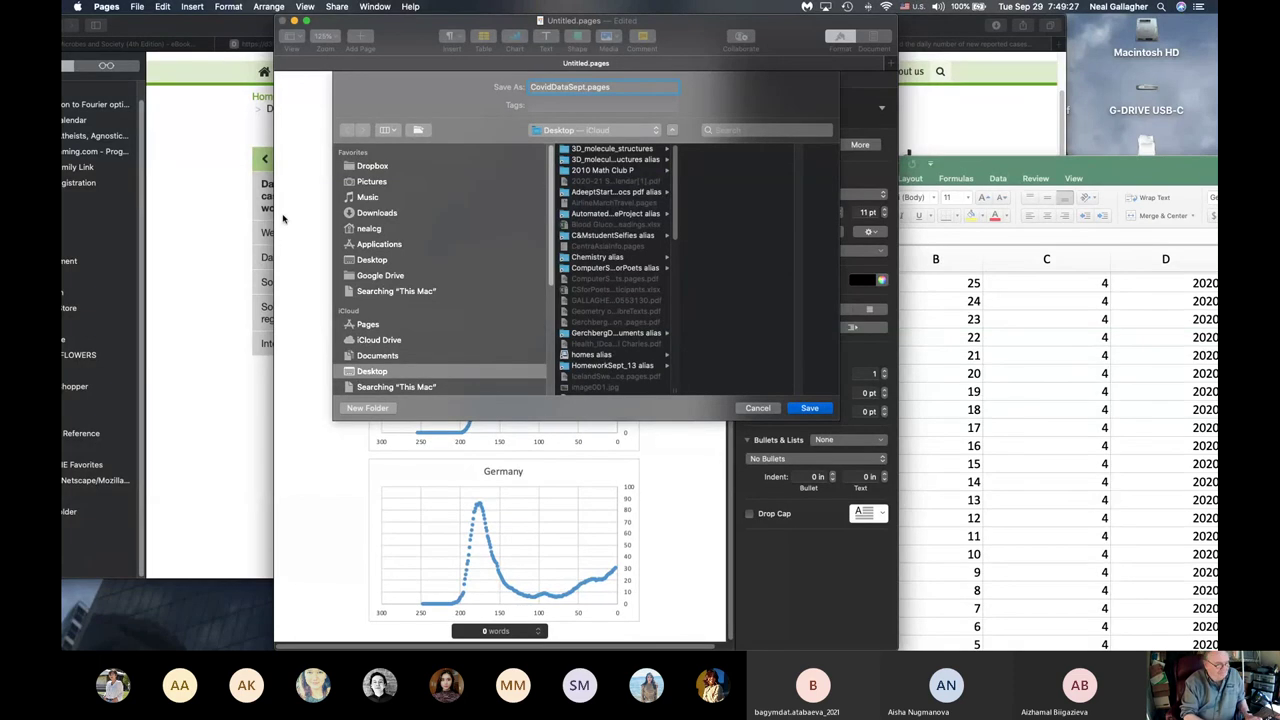
type("29")
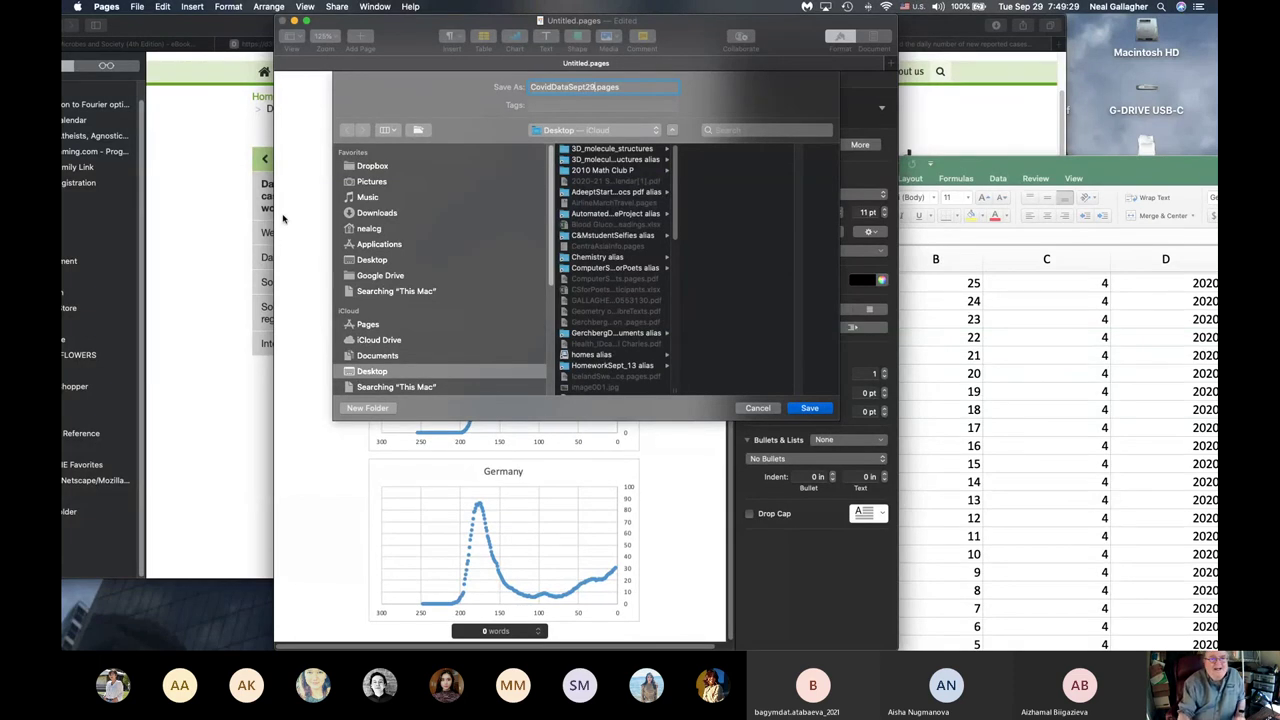
left_click(810, 408)
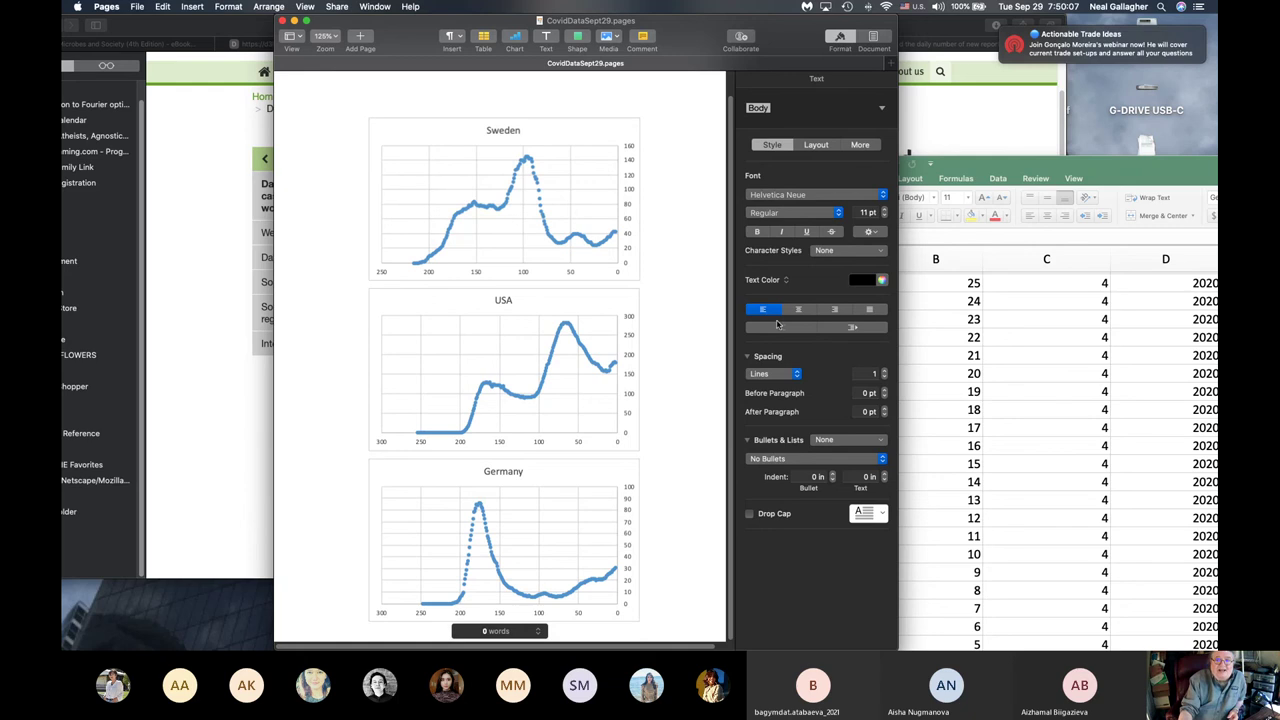
- Reposition the workbook and Pages windows to uncover the ECDC page for downloading daily COVID-19 cases by country
left_click_drag(1145, 155, 604, 82)
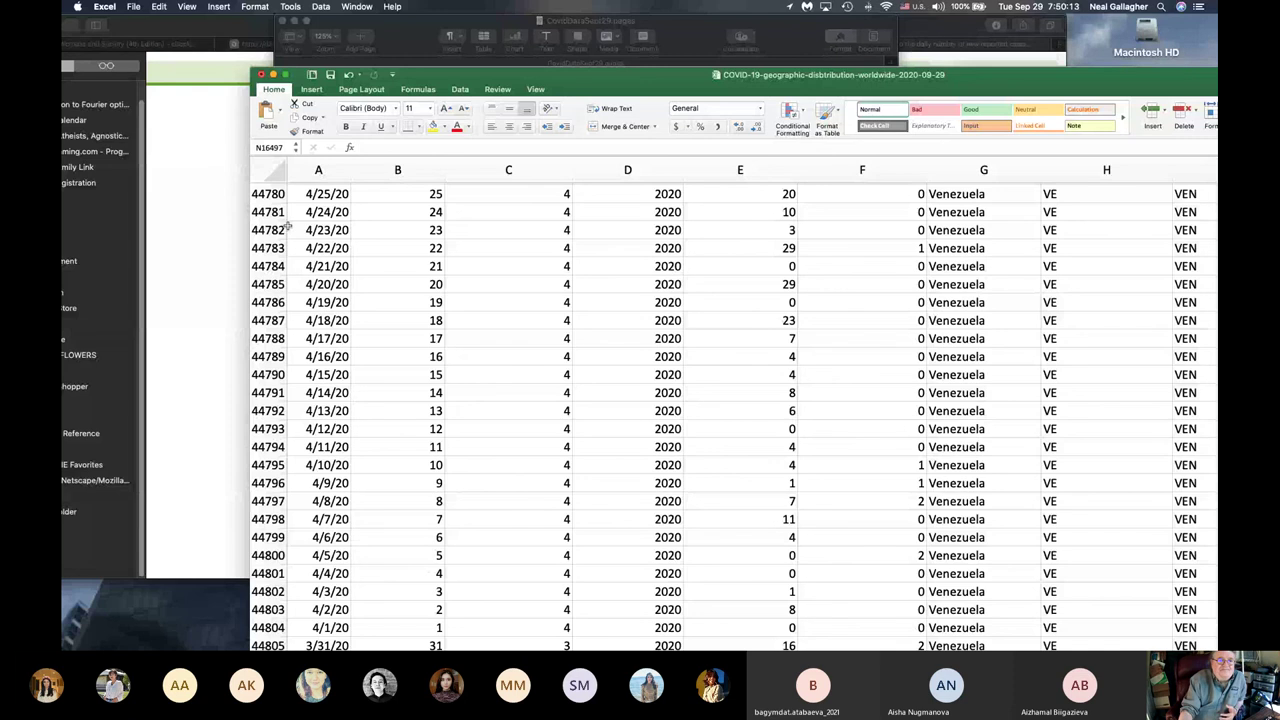
left_click_drag(603, 75, 1219, 86)
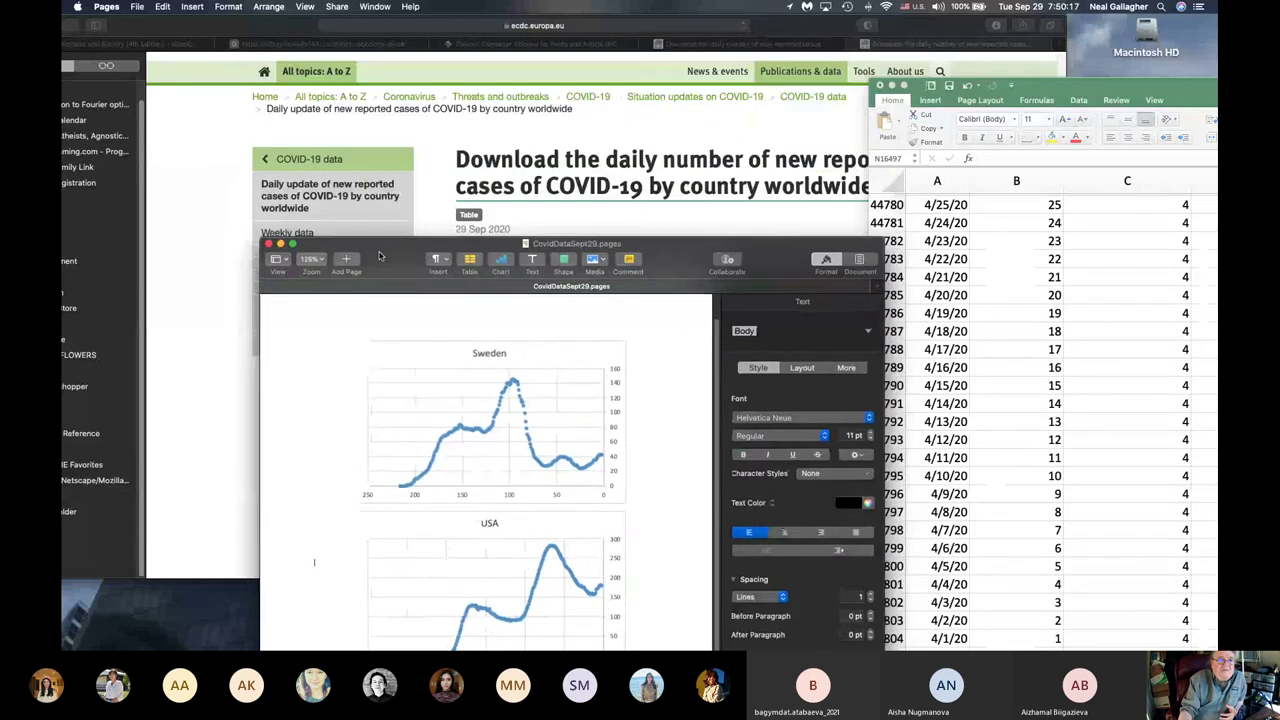